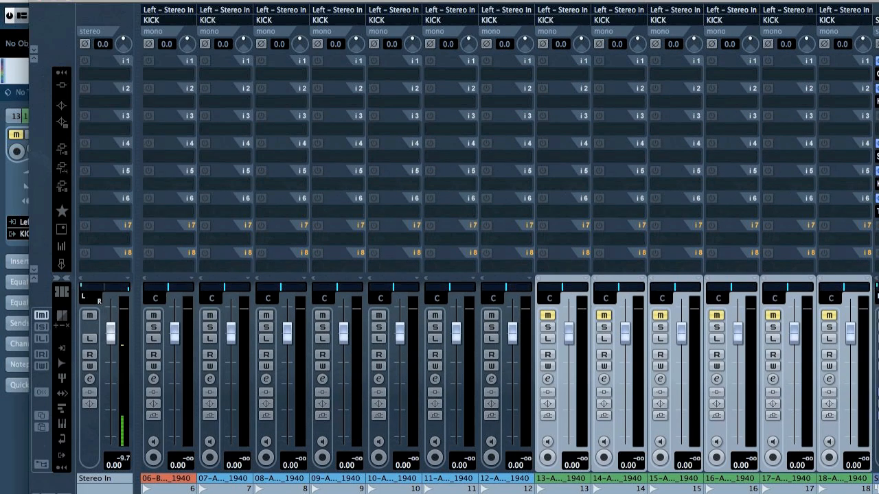
# - Look through the mixer channels from the first B52 track onward, then return to the project tracks
pyautogui.click(66, 1)
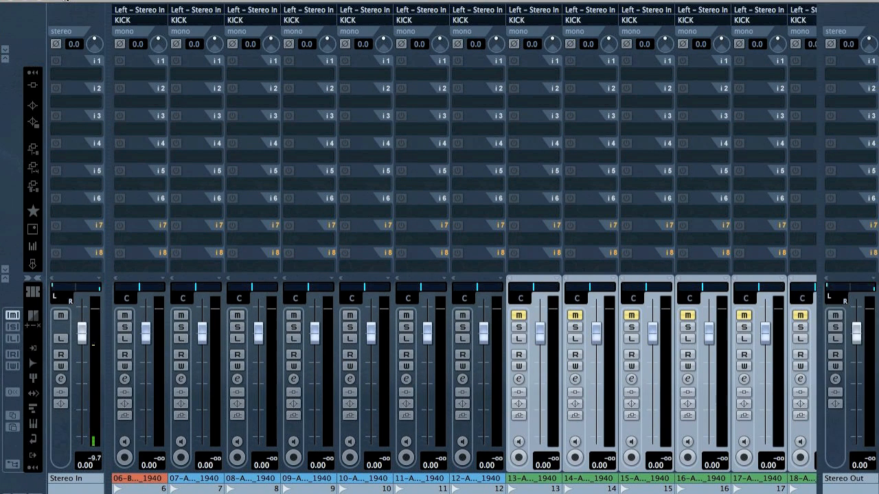
pyautogui.hscroll(-5, 182, 472)
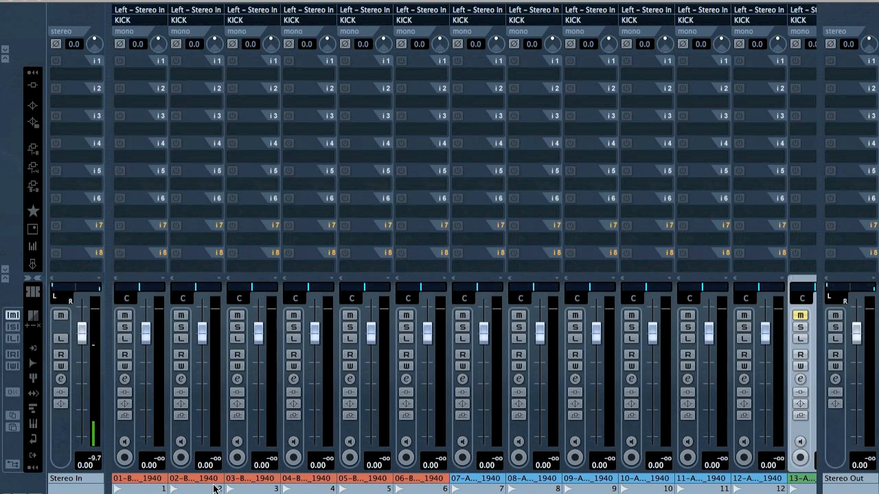
pyautogui.click(10, 3)
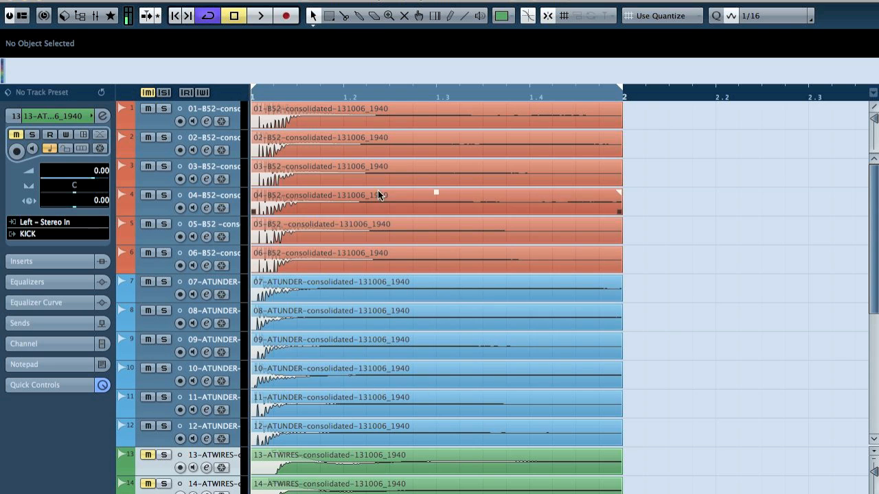
# - Select the KICK group track and briefly play the project through it
pyautogui.scroll(-8, 744, 325)
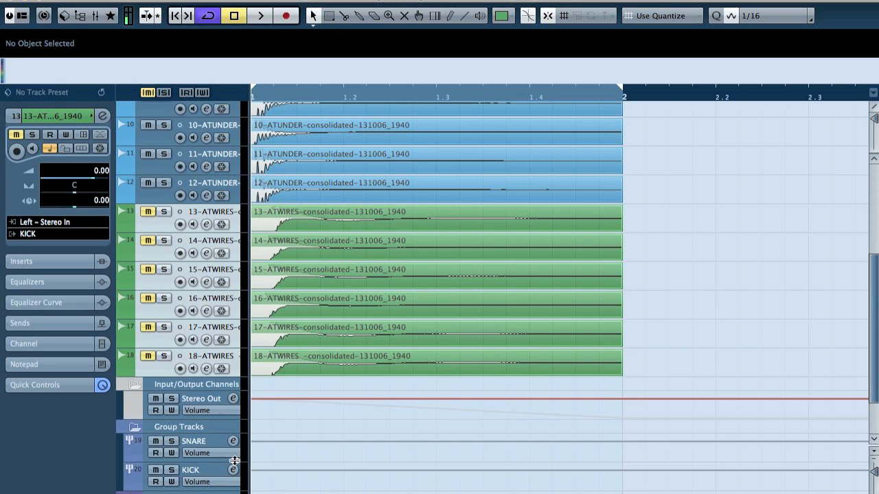
pyautogui.click(194, 470)
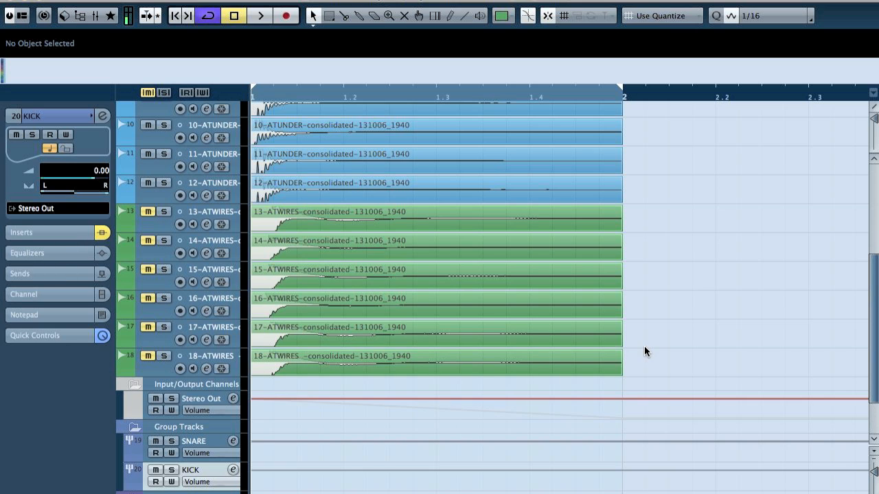
pyautogui.press('space')
pyautogui.press('space')
# - Audition tracks 07-ATUNDER and 01-B52 one at a time in solo, then clear the solos
pyautogui.scroll(8, 367, 251)
pyautogui.click(163, 282)
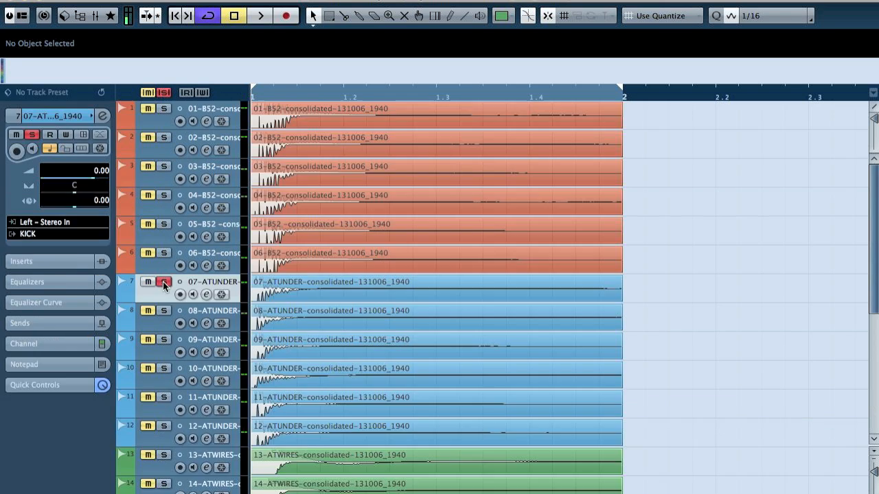
pyautogui.press('space')
pyautogui.press('space')
pyautogui.click(163, 282)
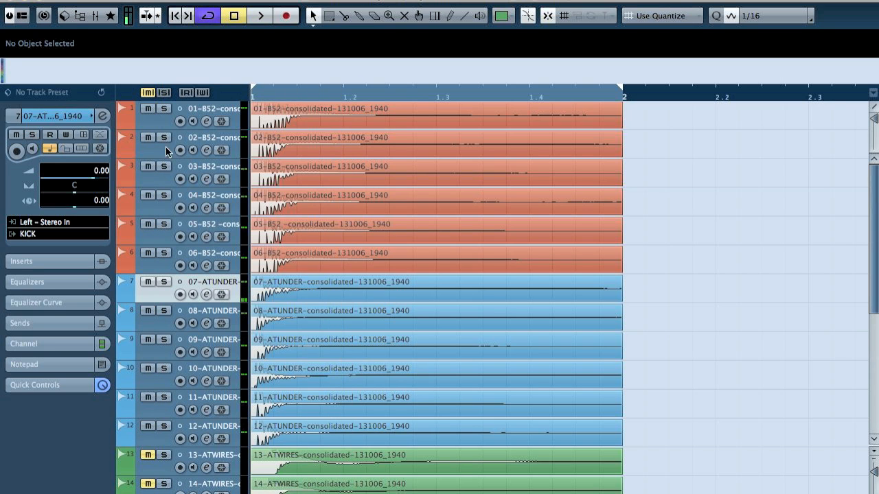
pyautogui.click(164, 109)
pyautogui.press('space')
pyautogui.click(164, 110)
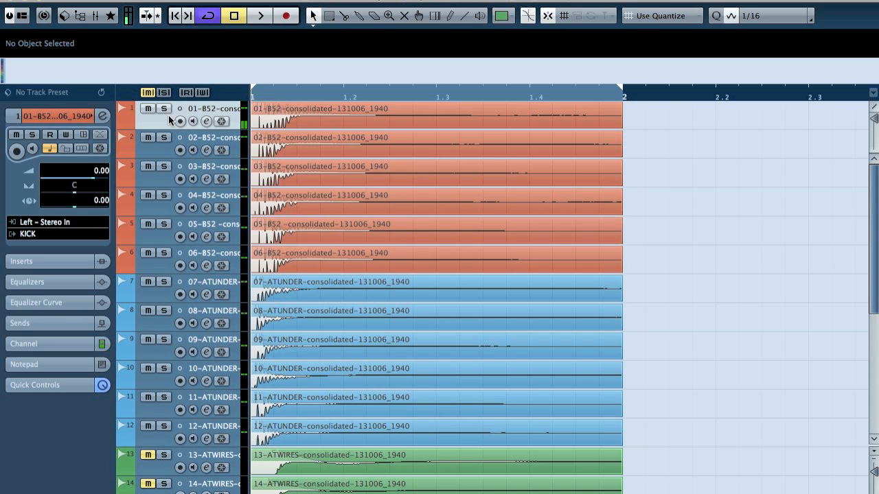
# - Play the project briefly and show the insert effects loaded on the KICK group track
pyautogui.scroll(-5, 694, 257)
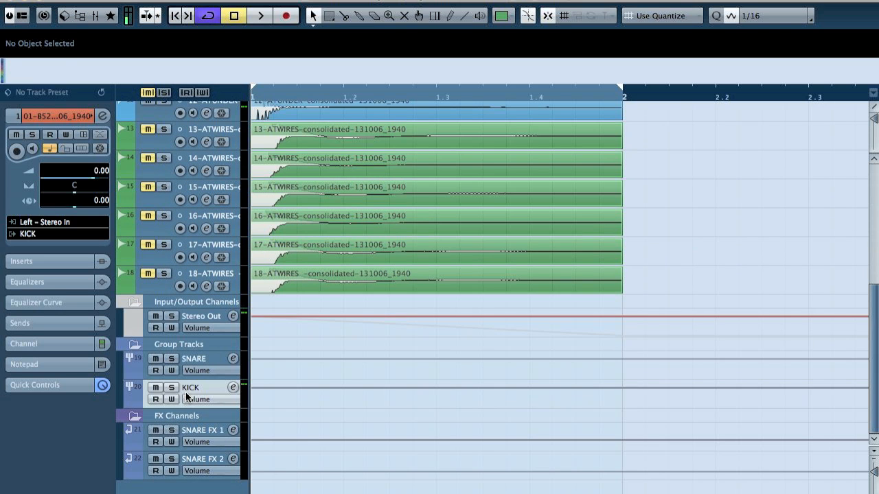
pyautogui.click(186, 396)
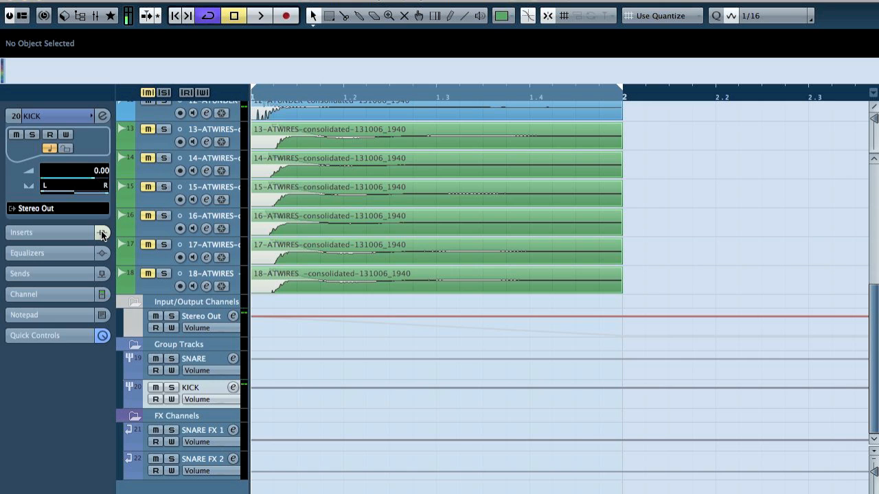
pyautogui.press('space')
pyautogui.press('space')
pyautogui.click(34, 232)
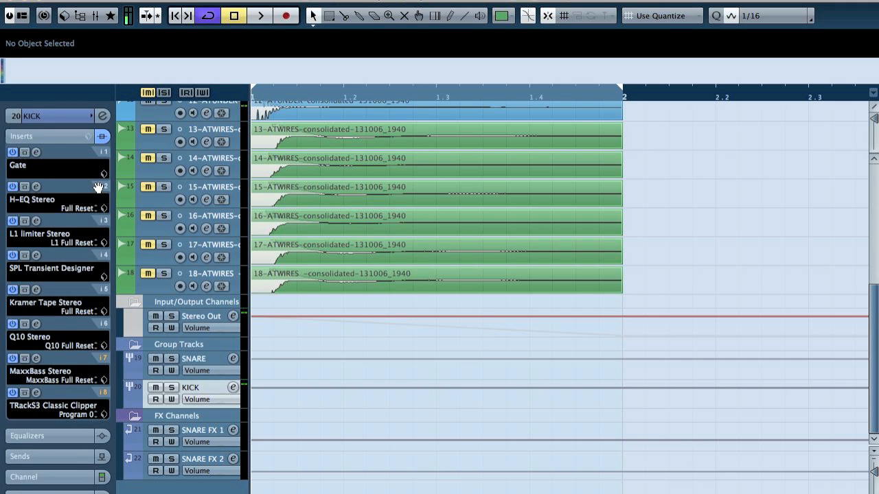
# - Add one stereo group channel track after the KICK group and name it KICK2
pyautogui.rightClick(202, 390)
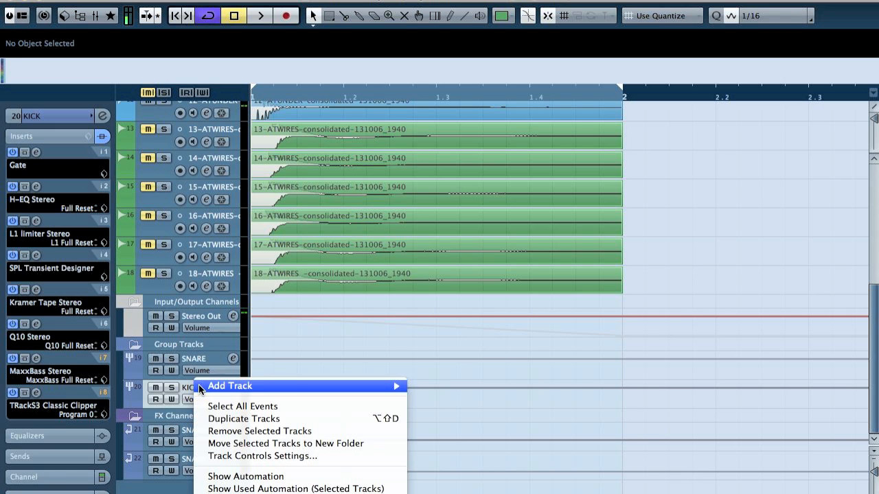
pyautogui.moveTo(293, 383)
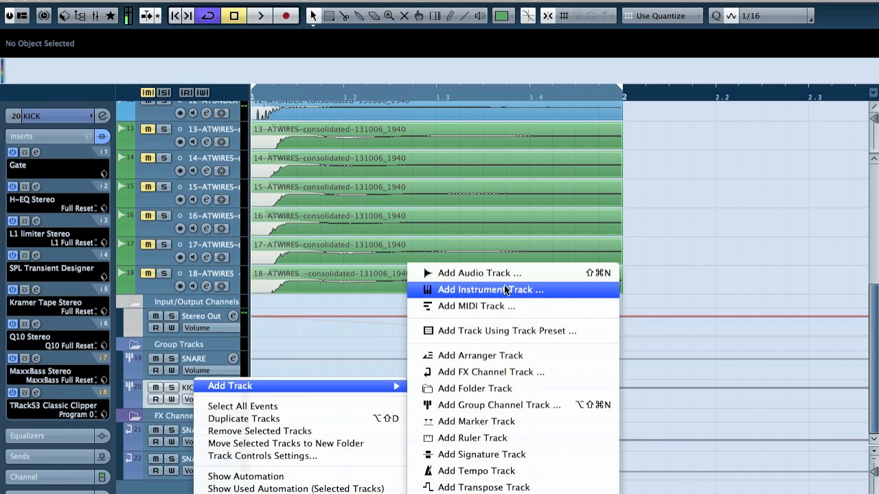
pyautogui.click(504, 406)
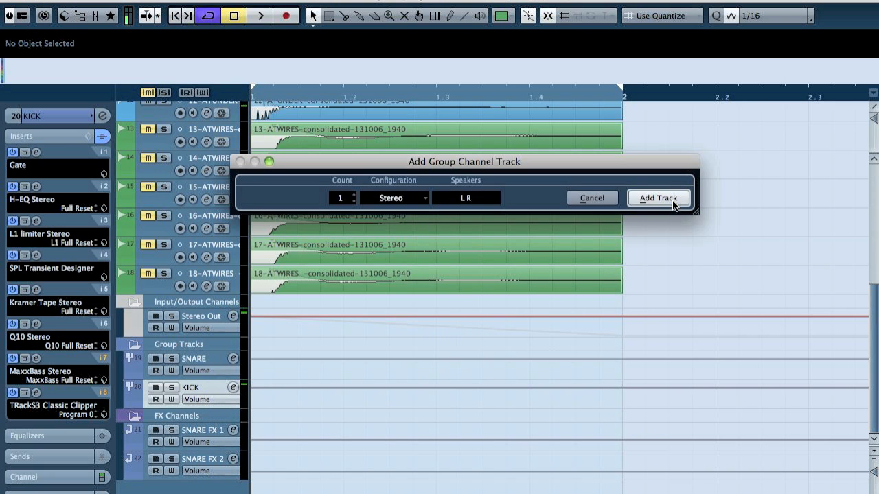
pyautogui.click(672, 200)
pyautogui.doubleClick(194, 416)
pyautogui.write('KIC')
pyautogui.press('Return')
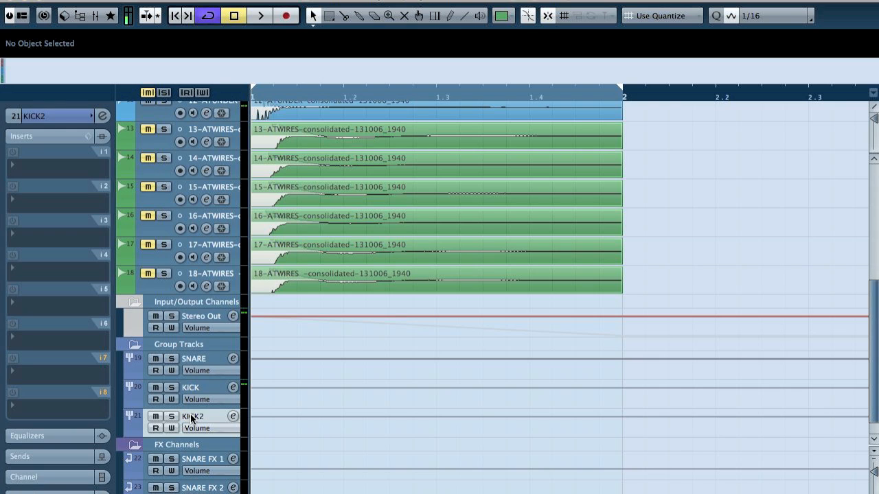
# - Route the outputs of all 18 audio tracks together to the KICK2 group
pyautogui.click(213, 273)
pyautogui.scroll(10, 203, 206)
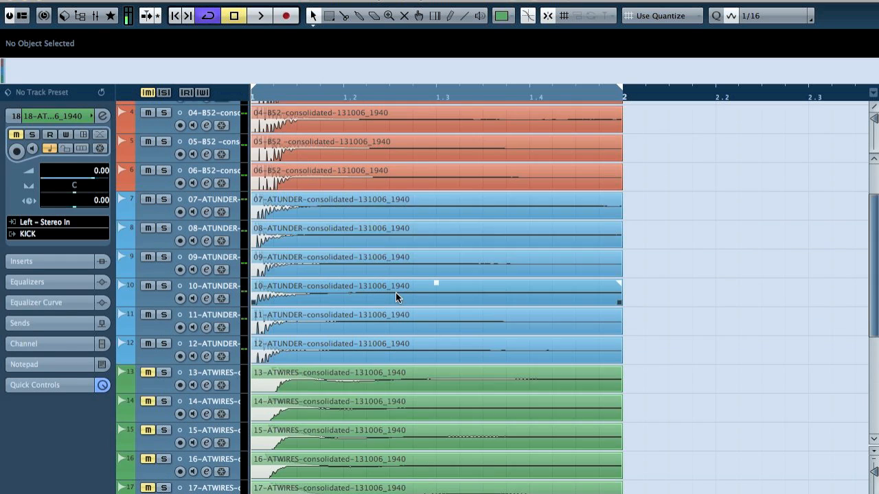
pyautogui.click(157, 128)
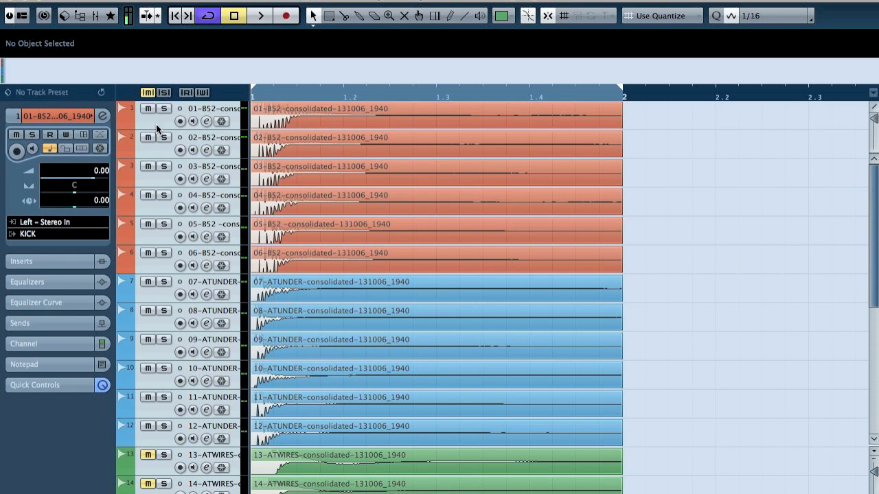
pyautogui.click(35, 238)
pyautogui.moveTo(68, 306)
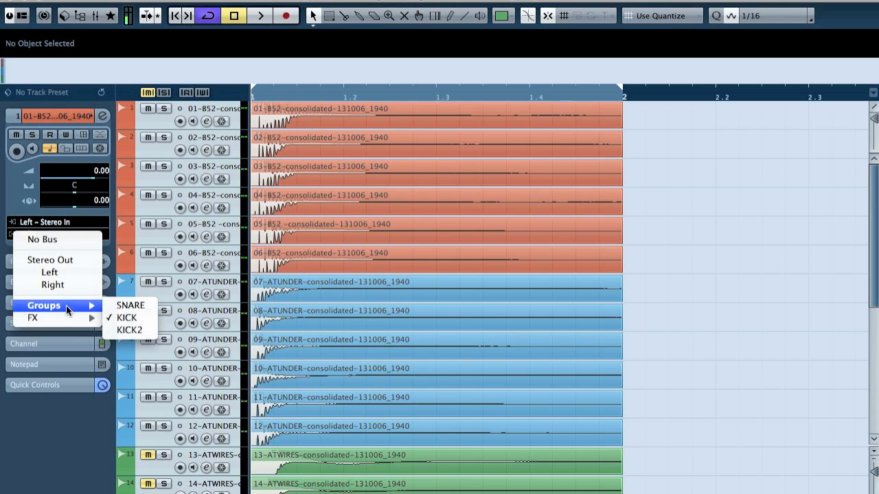
pyautogui.click(137, 318)
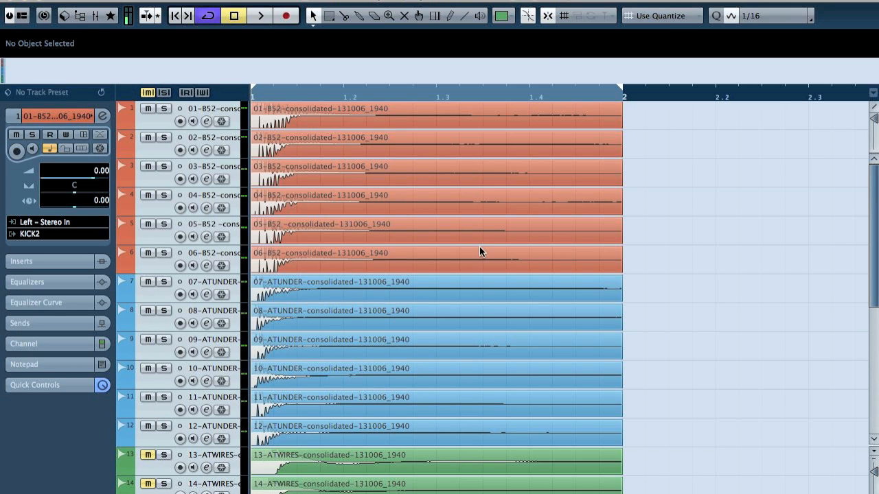
# - Insert H-EQ Stereo in the second insert slot of the KICK2 group, switch it on and play back
pyautogui.press('F3')
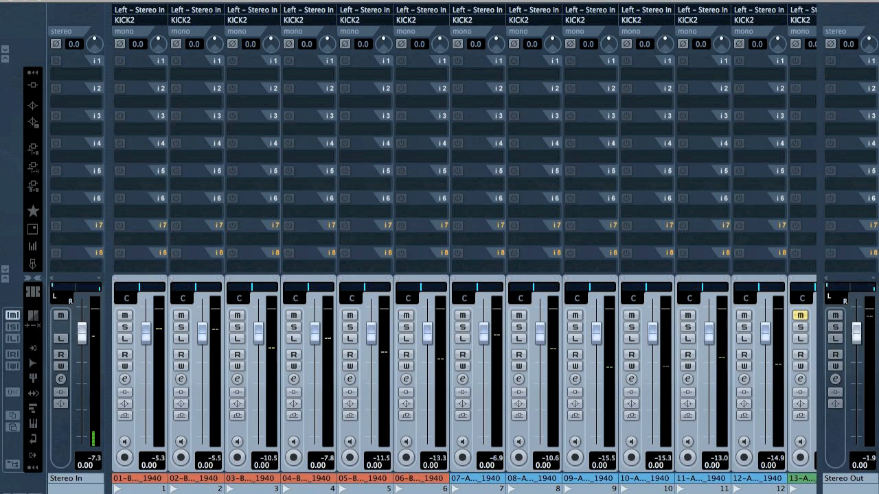
pyautogui.moveTo(446, 493); pyautogui.dragTo(817, 486)
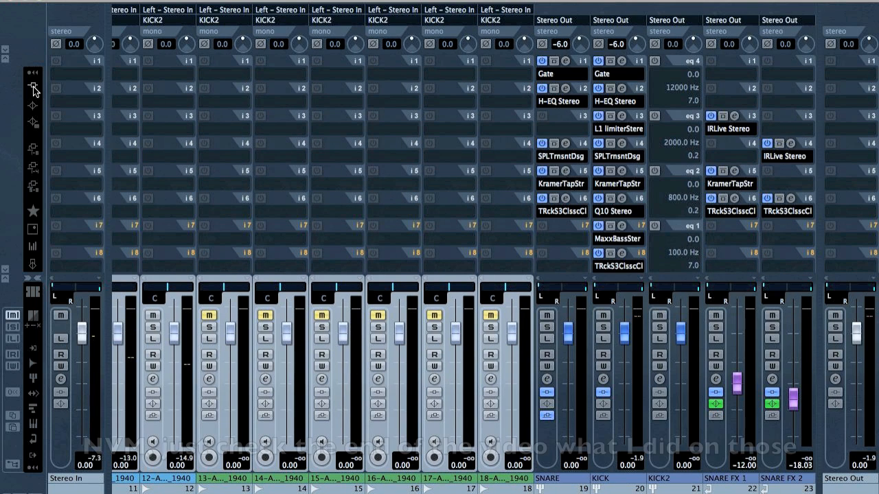
pyautogui.click(600, 441)
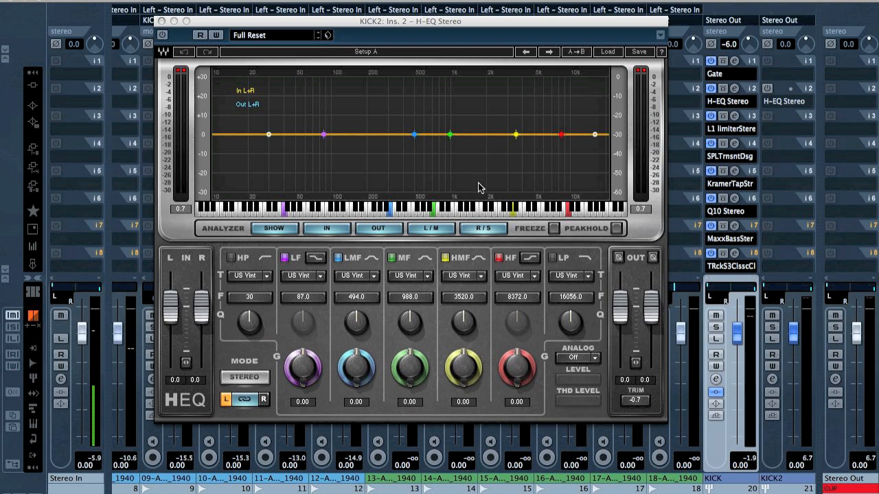
pyautogui.click(163, 36)
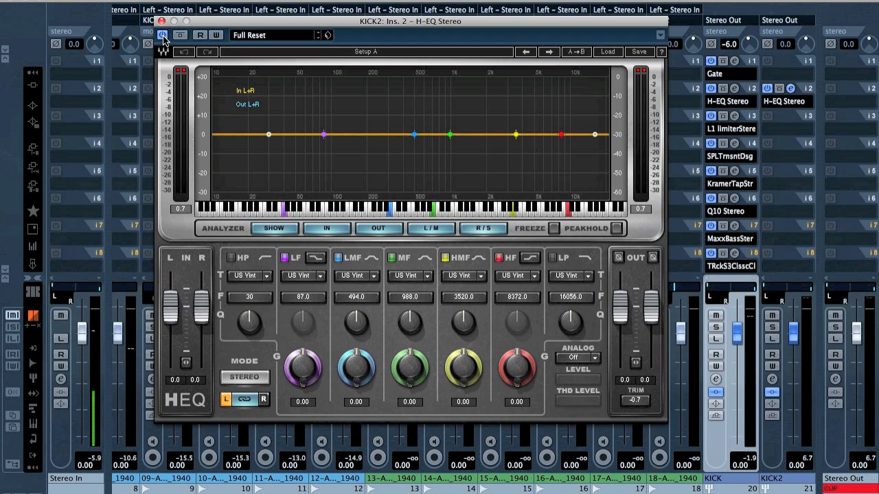
pyautogui.press('space')
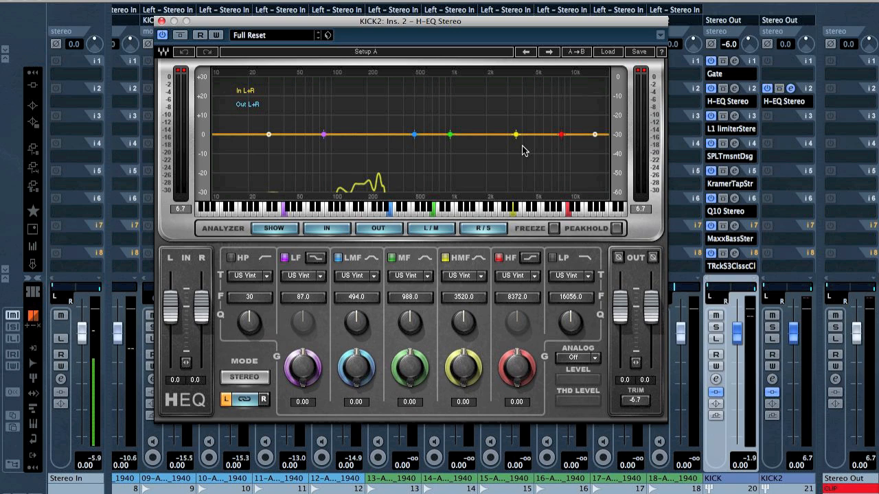
# - Set the KICK2 channel's input gain to -6 and enable the H-EQ analyzer's peak hold during playback
pyautogui.doubleClick(785, 44)
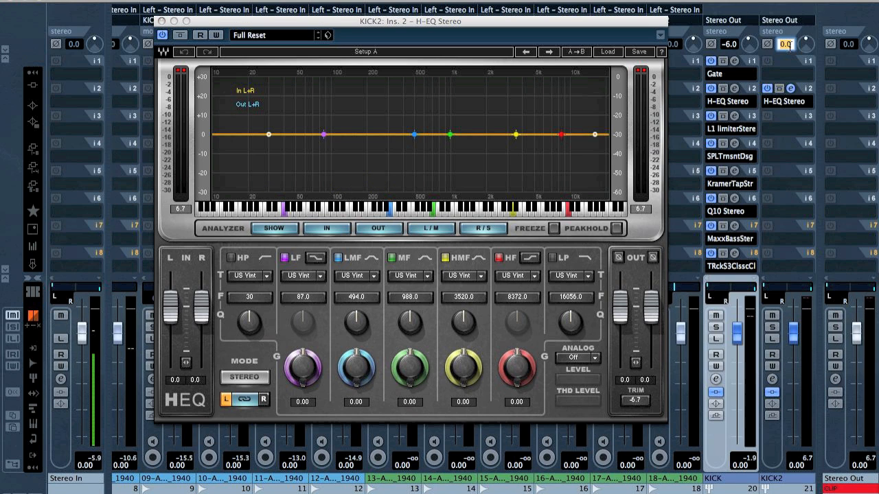
pyautogui.write('-6')
pyautogui.press('Return')
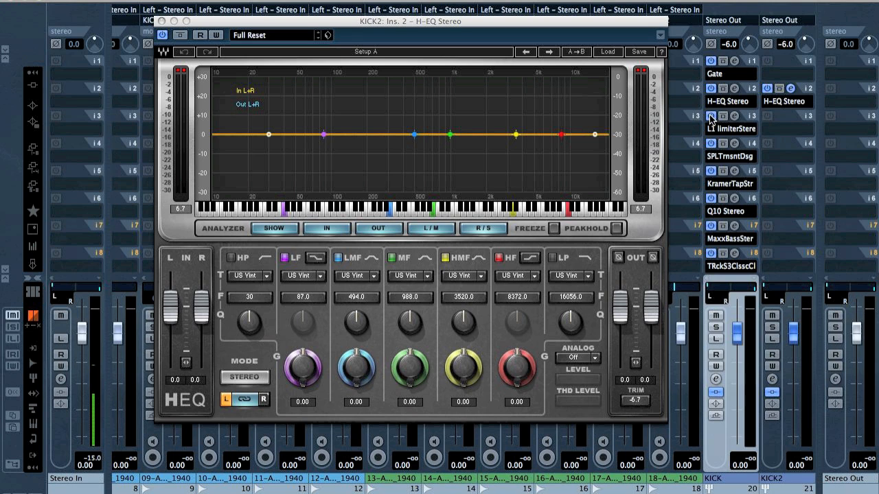
pyautogui.press('space')
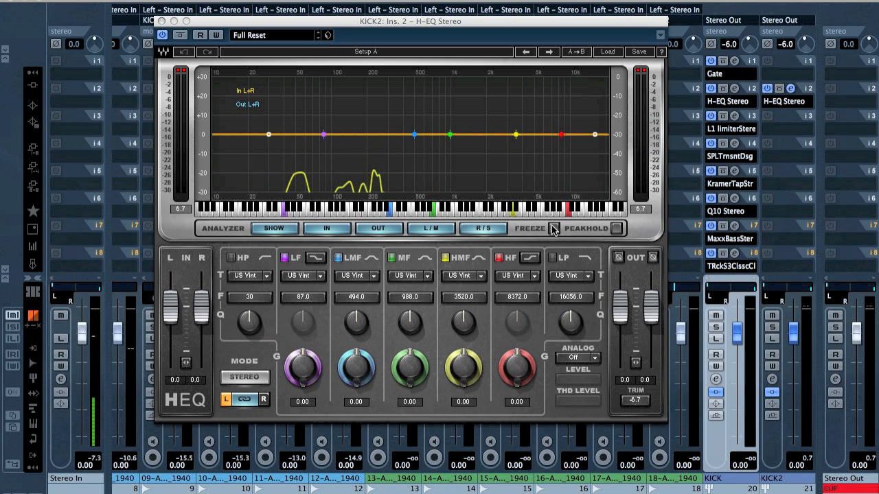
pyautogui.click(615, 229)
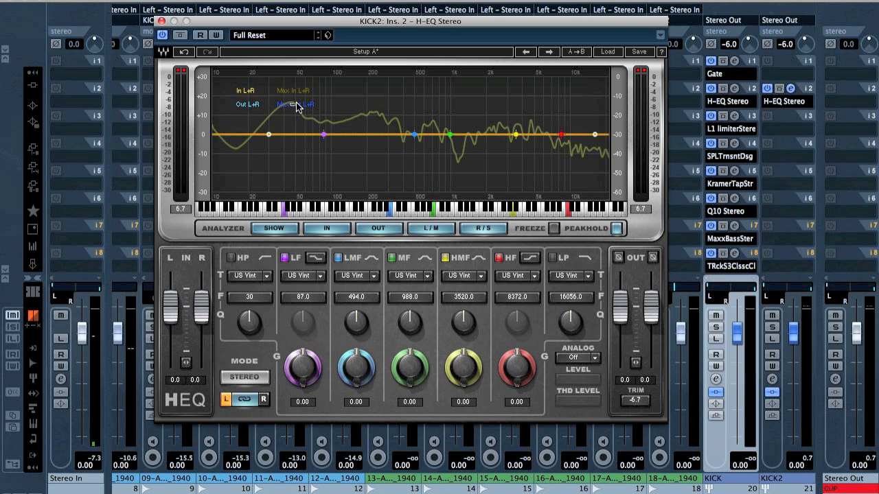
# - Enable the H-EQ high-pass band at 44 Hz, compare with it bypassed and raise its Q for a steeper curve
pyautogui.moveTo(269, 134); pyautogui.dragTo(291, 136)
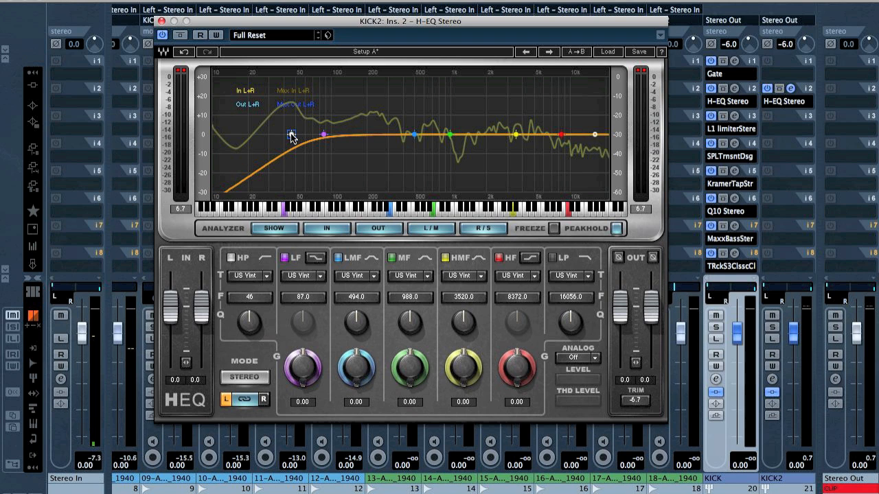
pyautogui.click(232, 258)
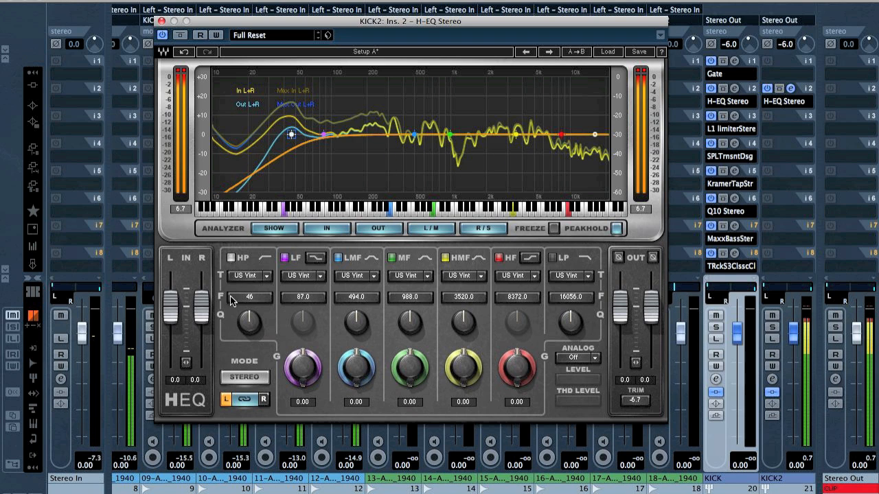
pyautogui.click(231, 258)
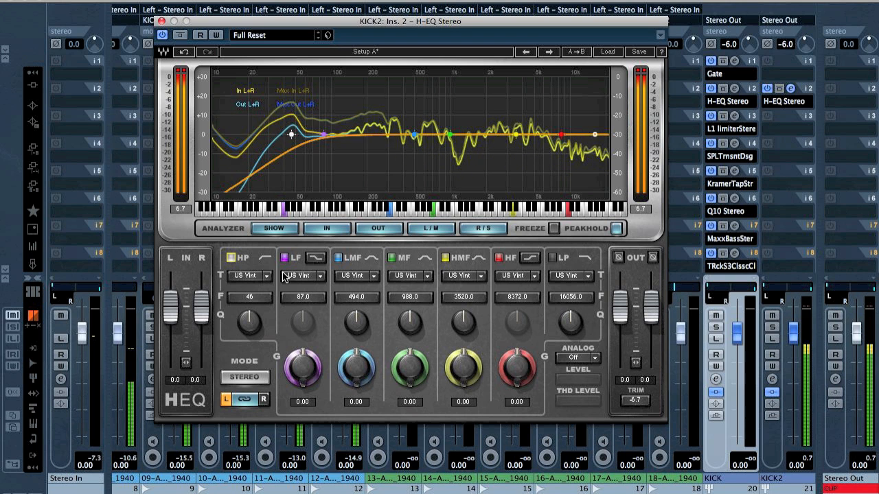
pyautogui.moveTo(249, 319); pyautogui.dragTo(260, 302)
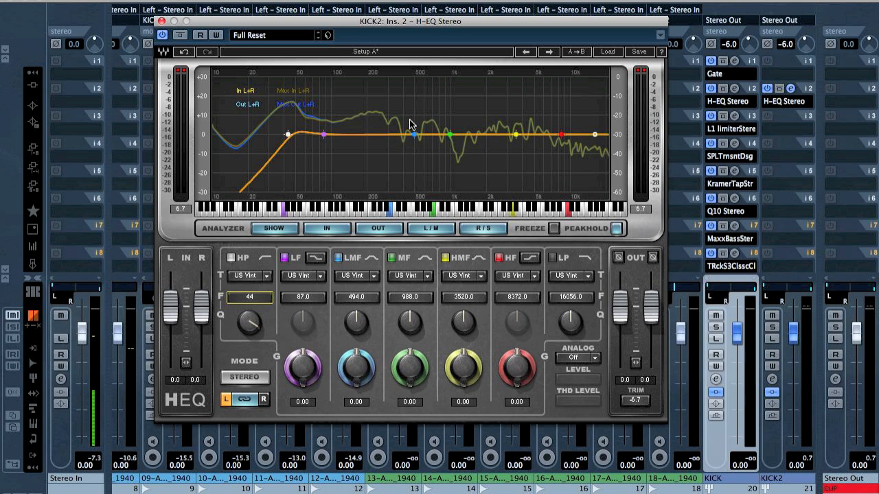
# - Cut the H-EQ low-mid band by 13.55 dB at 242 Hz, using the UK Vint 1 filter type and a narrower Q
pyautogui.moveTo(414, 135); pyautogui.dragTo(374, 162)
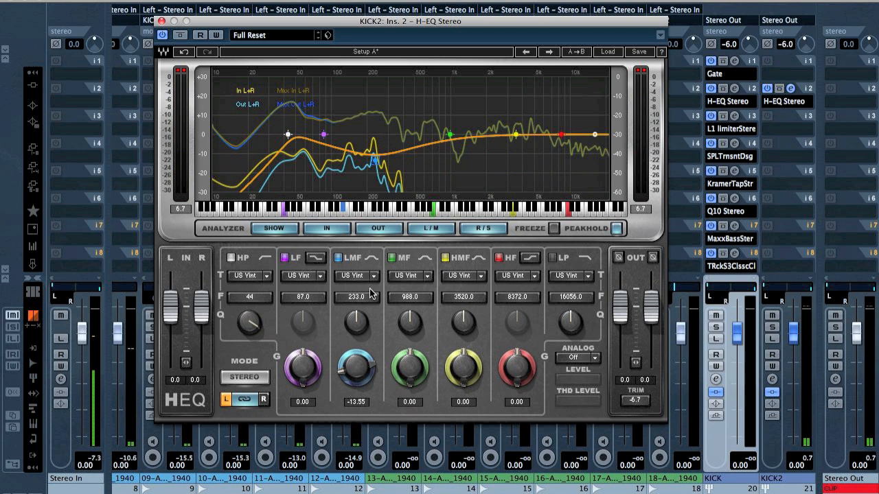
pyautogui.moveTo(358, 326)
pyautogui.mouseDown()
pyautogui.moveTo(357, 307)
pyautogui.moveTo(357, 331)
pyautogui.mouseUp()
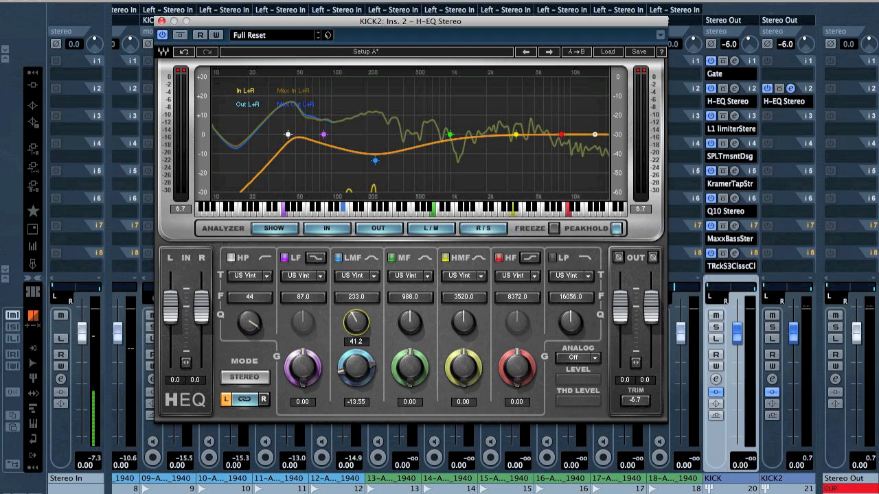
pyautogui.click(351, 274)
pyautogui.moveTo(357, 324); pyautogui.dragTo(357, 292)
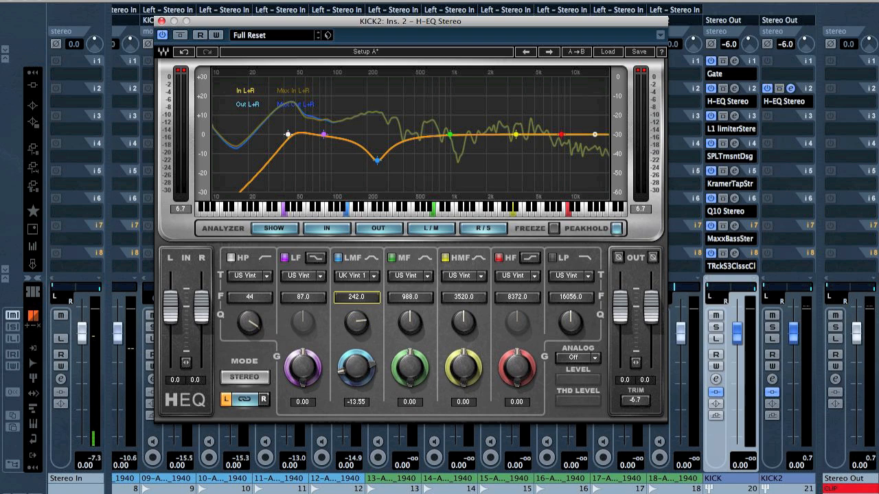
# - Reset the LMF band's gain and try a 9.40 dB boost at 244 Hz
pyautogui.click(358, 364)
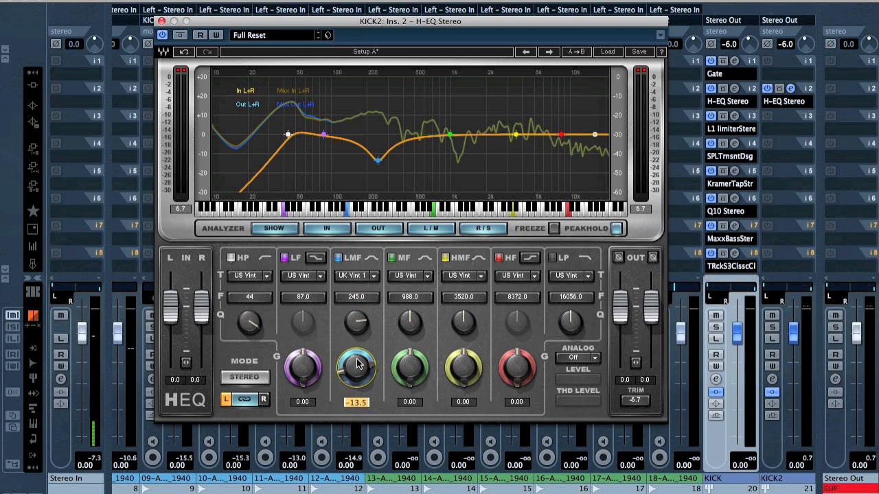
pyautogui.keyDown('alt'); pyautogui.click(358, 364); pyautogui.keyUp('alt')
pyautogui.moveTo(378, 134); pyautogui.dragTo(377, 116)
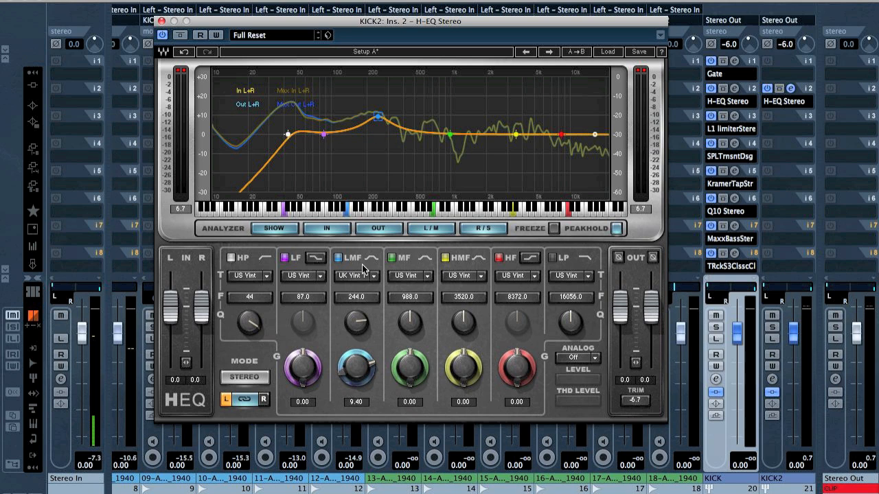
# - Set the LMF band's gain to -6 dB, and deepen the cut to -18 dB during playback
pyautogui.click(357, 366)
pyautogui.write('-6')
pyautogui.press('Return')
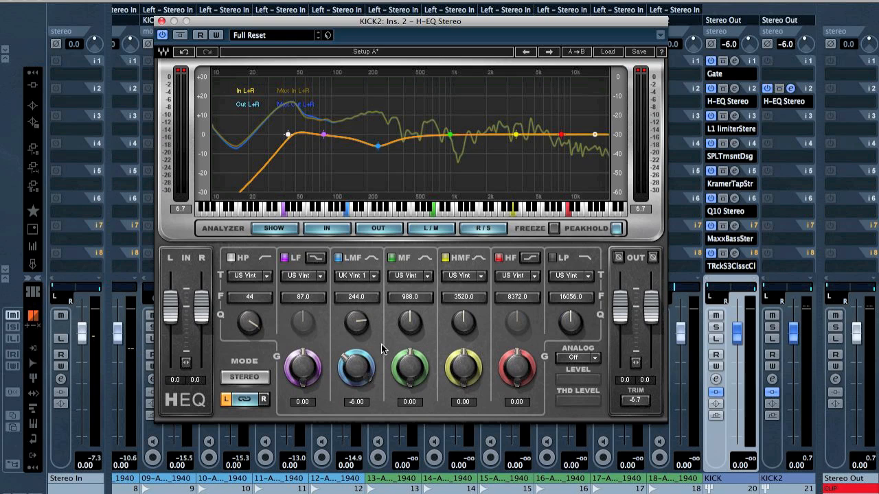
pyautogui.press('space')
pyautogui.moveTo(360, 365); pyautogui.dragTo(361, 414)
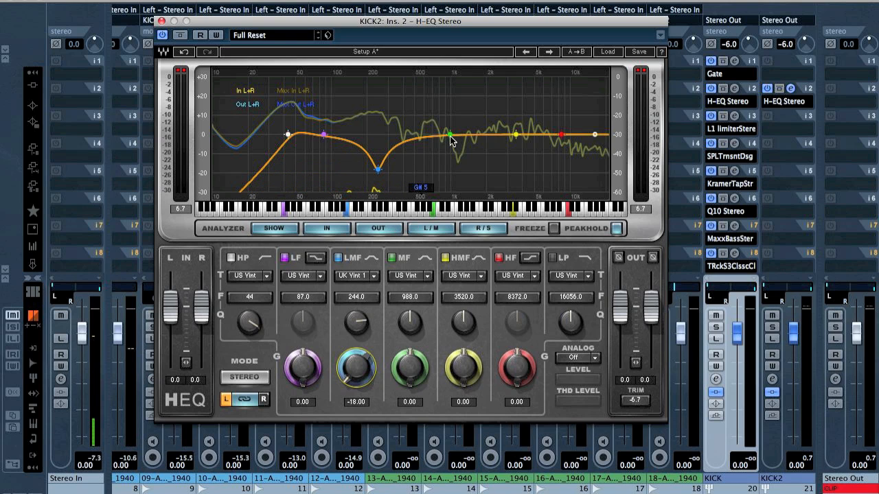
# - Set the MF band to Digital 2 at 684 Hz with a wide Q, sweep its gain during playback and cut it by 16.45 dB
pyautogui.moveTo(450, 136)
pyautogui.mouseDown()
pyautogui.moveTo(406, 135)
pyautogui.moveTo(430, 134)
pyautogui.mouseUp()
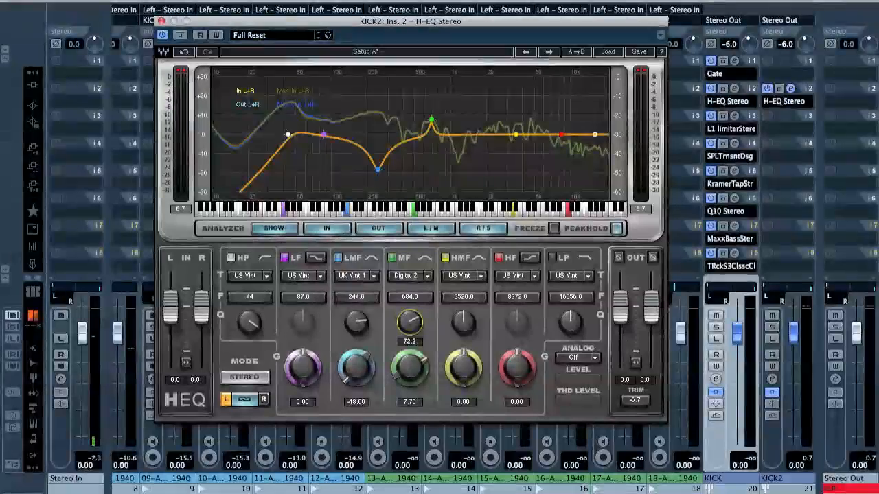
pyautogui.moveTo(410, 321); pyautogui.dragTo(409, 313)
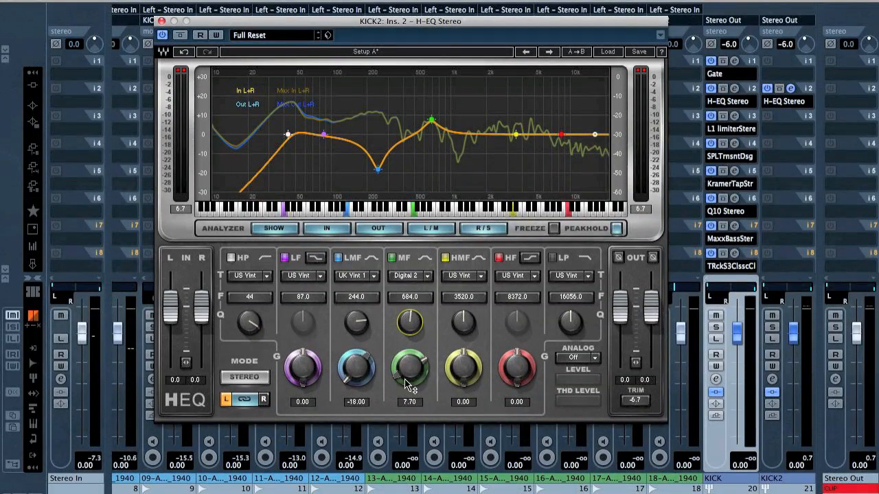
pyautogui.press('space')
pyautogui.moveTo(412, 369); pyautogui.dragTo(412, 343)
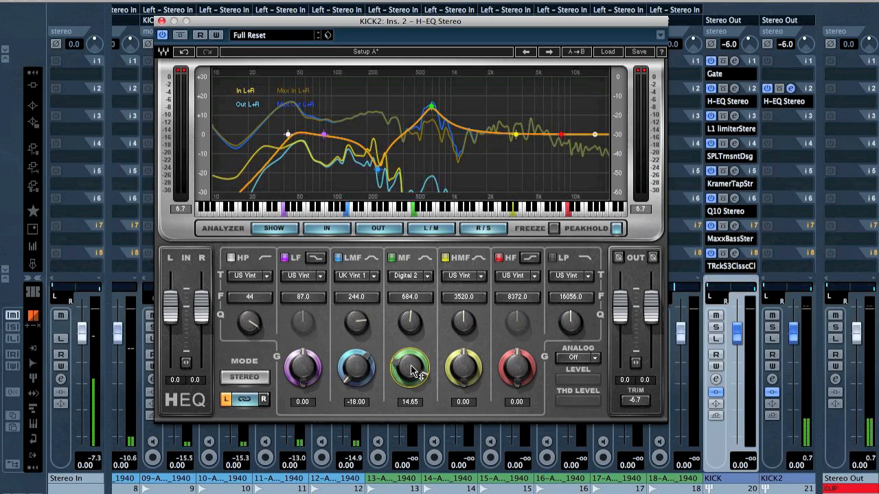
pyautogui.moveTo(413, 368); pyautogui.dragTo(414, 409)
pyautogui.moveTo(413, 347)
pyautogui.mouseDown()
pyautogui.moveTo(414, 396)
pyautogui.moveTo(406, 352)
pyautogui.mouseUp()
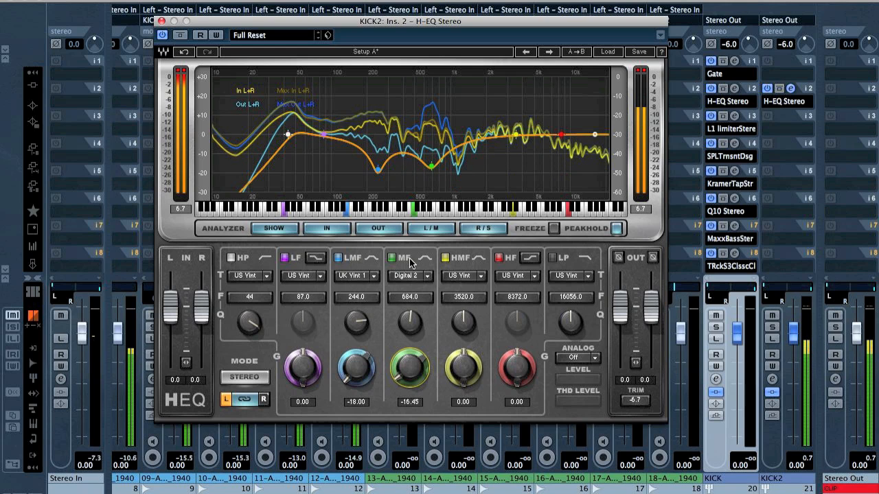
# - Compare the kick with the H-EQ bypassed and active, and boost the HF shelf band by 9.95 dB during playback
pyautogui.click(616, 230)
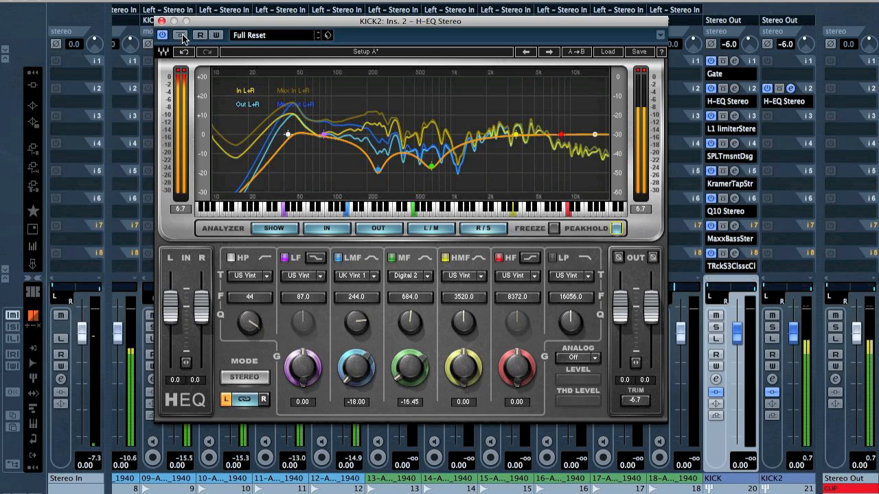
pyautogui.click(180, 35)
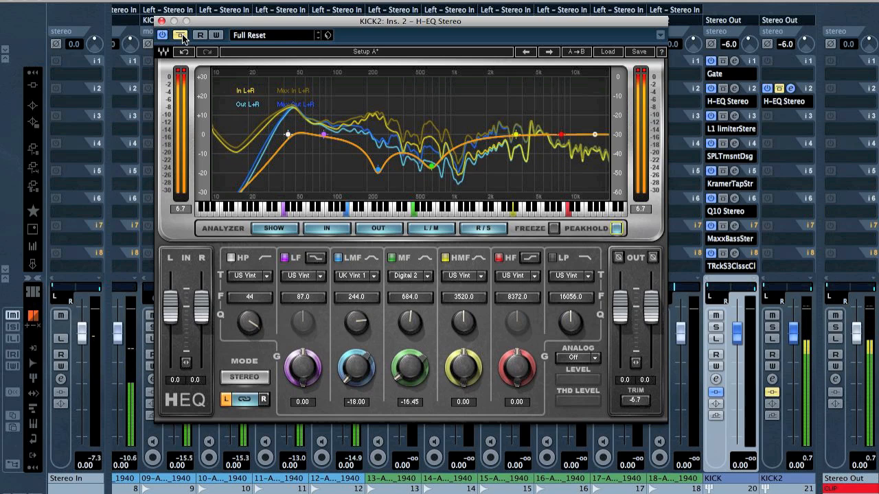
pyautogui.click(181, 35)
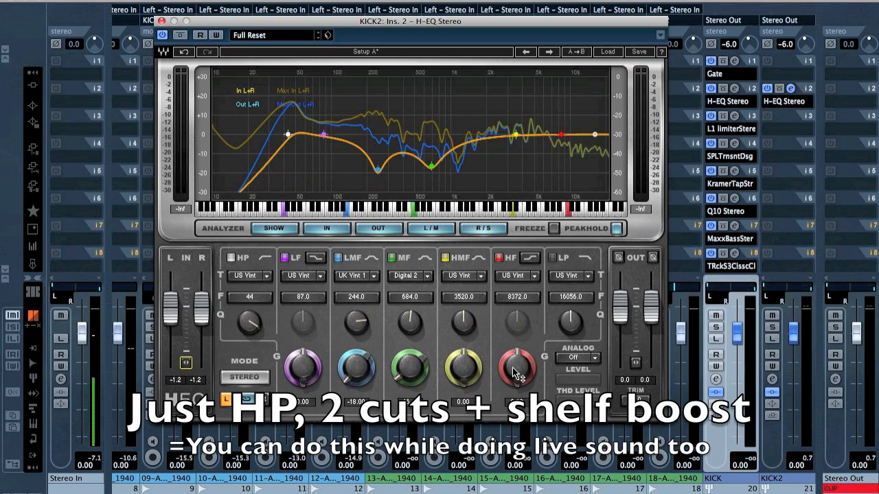
pyautogui.moveTo(515, 373); pyautogui.dragTo(515, 350)
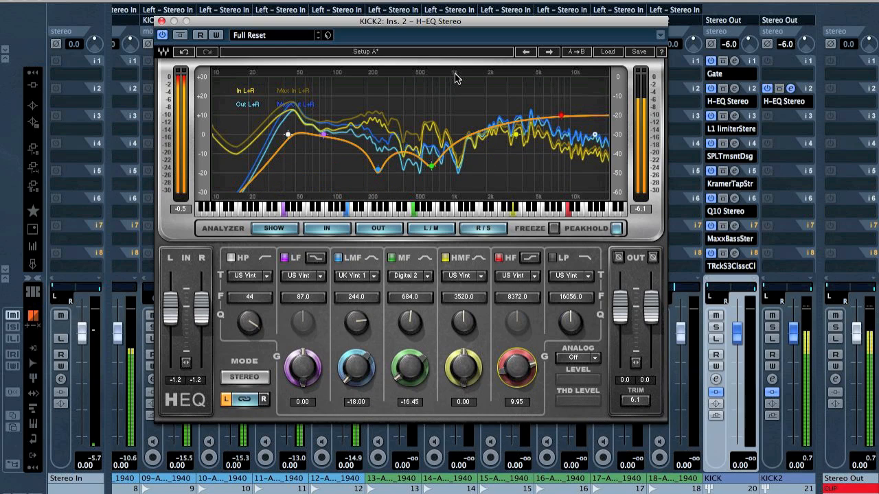
pyautogui.press('space')
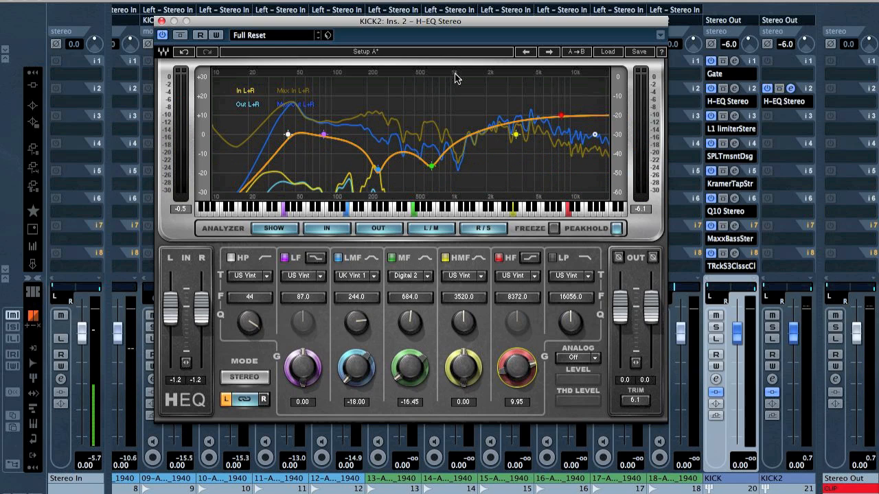
# - Insert L1 limiter Stereo in the third insert slot of KICK2 and lower its linked threshold and out ceiling to -13.9
pyautogui.click(780, 130)
pyautogui.moveTo(759, 272)
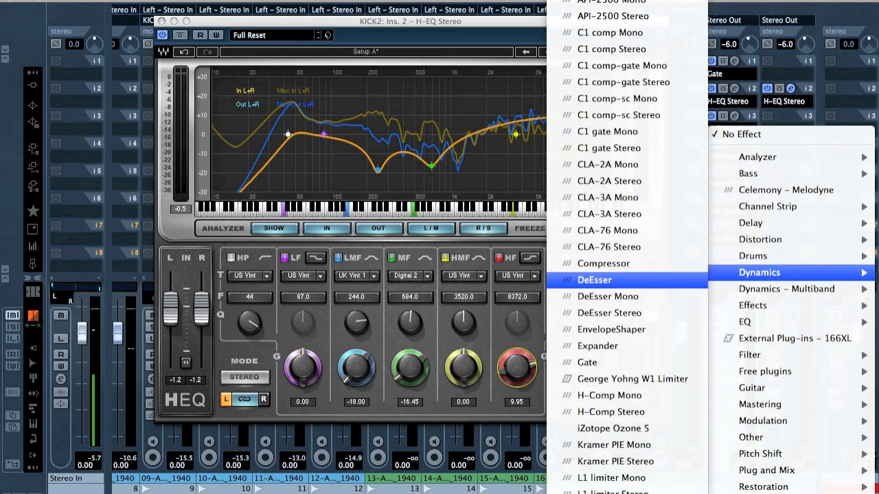
pyautogui.click(601, 488)
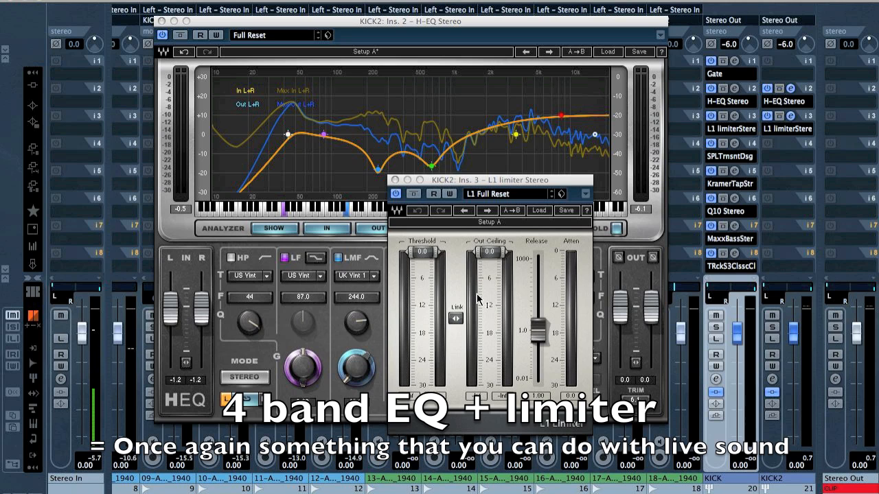
pyautogui.moveTo(489, 252); pyautogui.dragTo(489, 312)
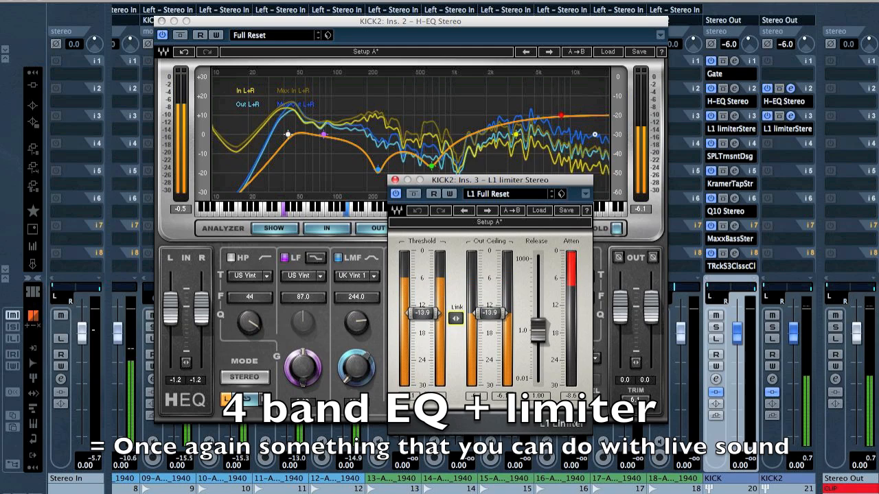
# - Raise the L1 limiter's out ceiling to -11.2, comparing it bypassed and active, and close both plug-in windows
pyautogui.click(414, 195)
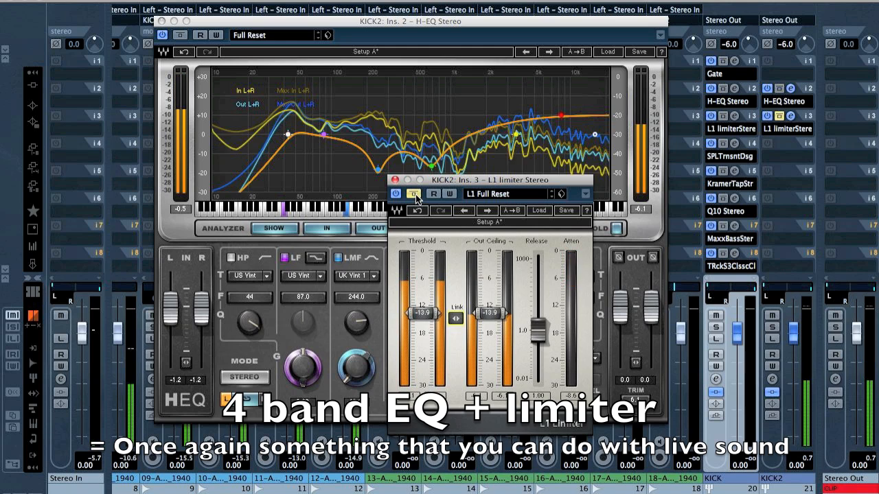
pyautogui.click(414, 195)
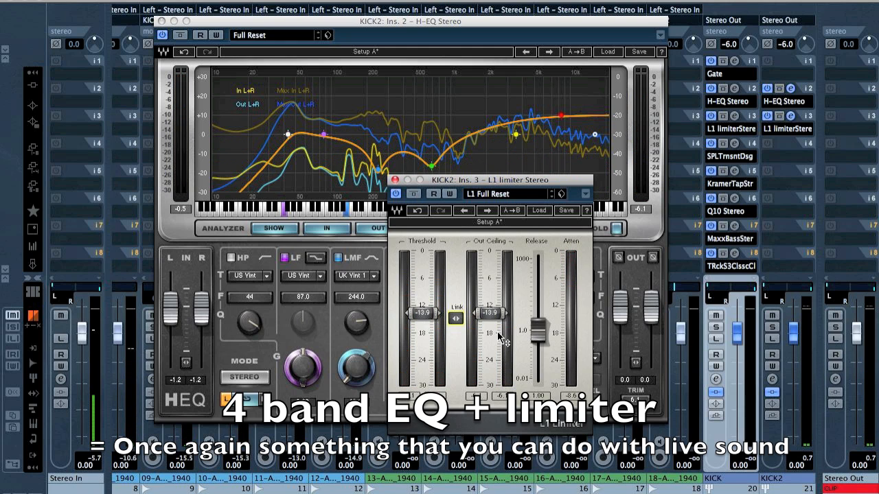
pyautogui.moveTo(489, 316); pyautogui.dragTo(489, 304)
pyautogui.click(414, 195)
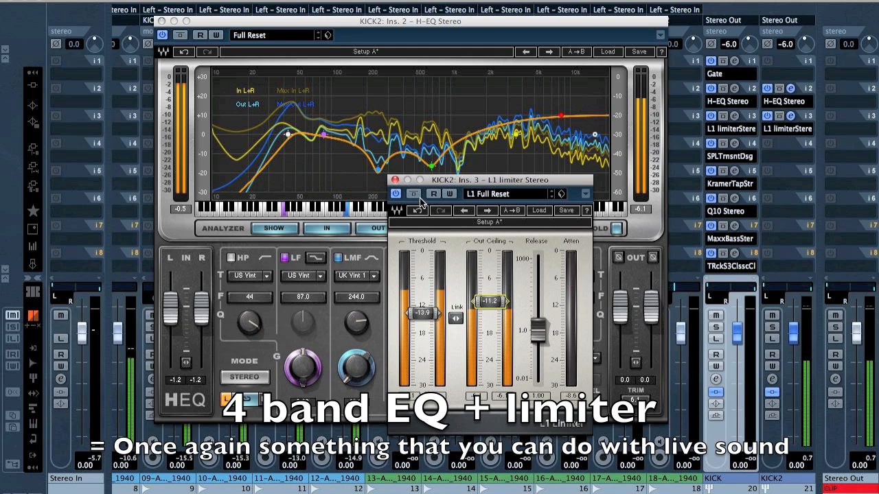
pyautogui.click(414, 195)
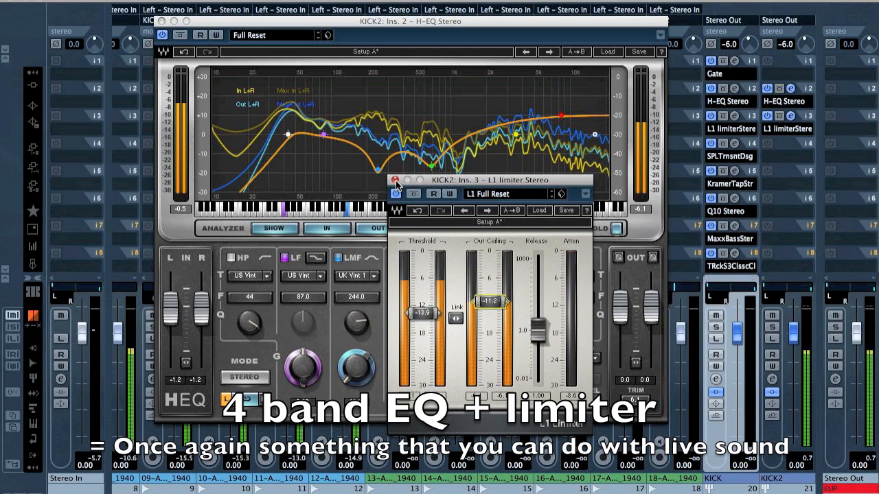
pyautogui.click(395, 181)
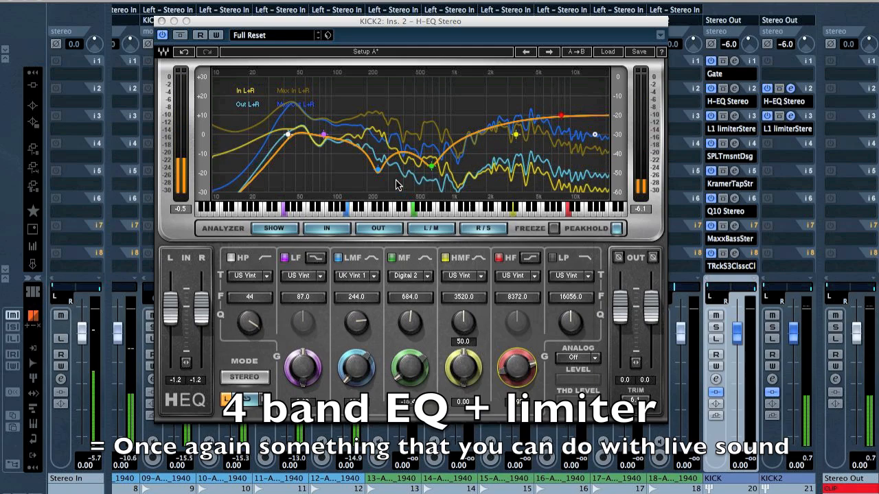
pyautogui.click(162, 21)
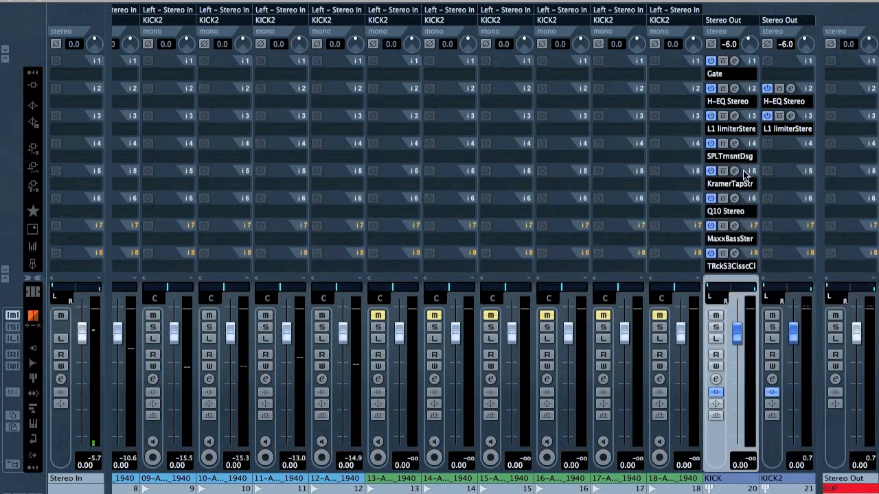
# - Insert MaxxBass Stereo in the seventh insert slot of the KICK2 group
pyautogui.click(777, 237)
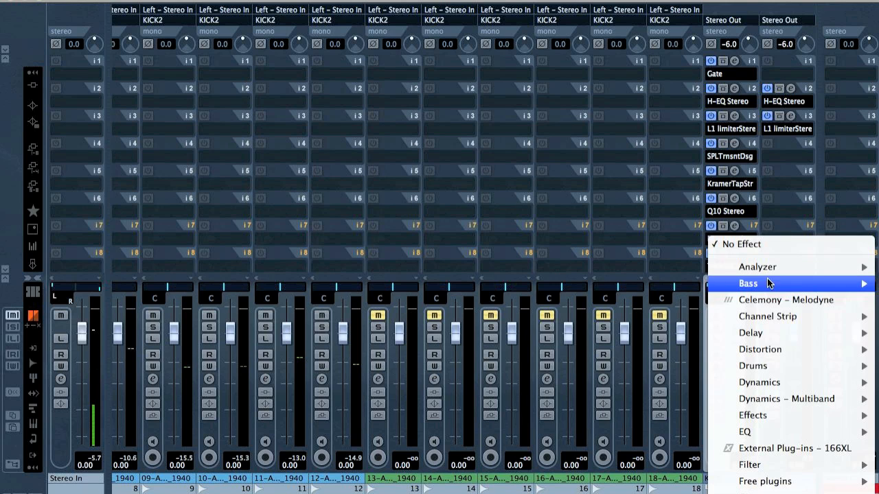
pyautogui.moveTo(767, 281)
pyautogui.click(631, 472)
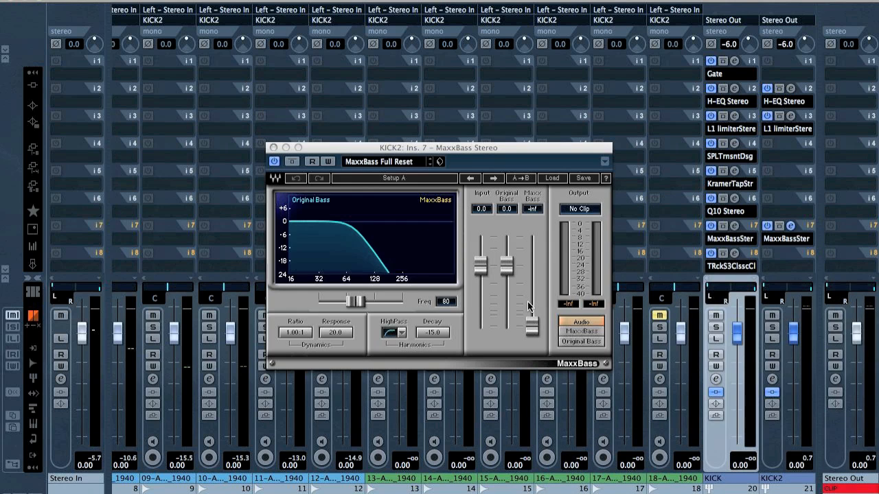
# - Set the MaxxBass frequency to 100 while monitoring only the MaxxBass signal, and raise the MaxxBass level to 3.5 while monitoring the full audio
pyautogui.click(580, 331)
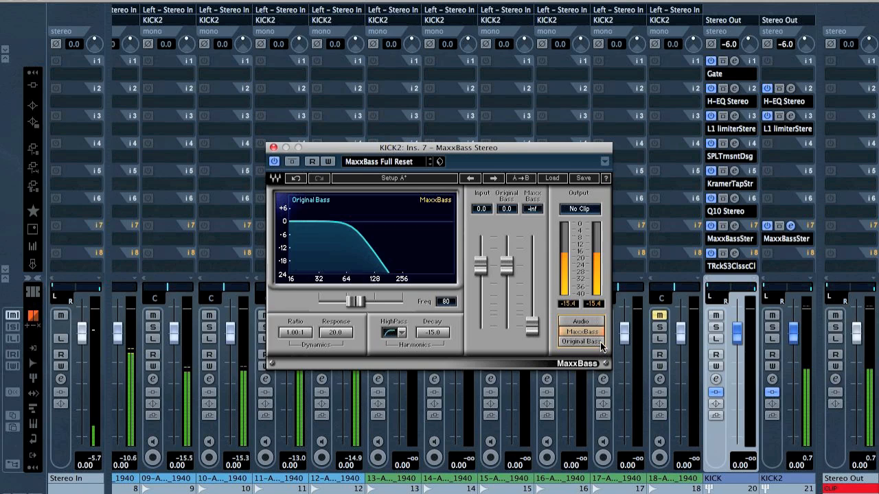
pyautogui.moveTo(355, 300)
pyautogui.mouseDown()
pyautogui.moveTo(366, 301)
pyautogui.moveTo(345, 301)
pyautogui.moveTo(362, 300)
pyautogui.mouseUp()
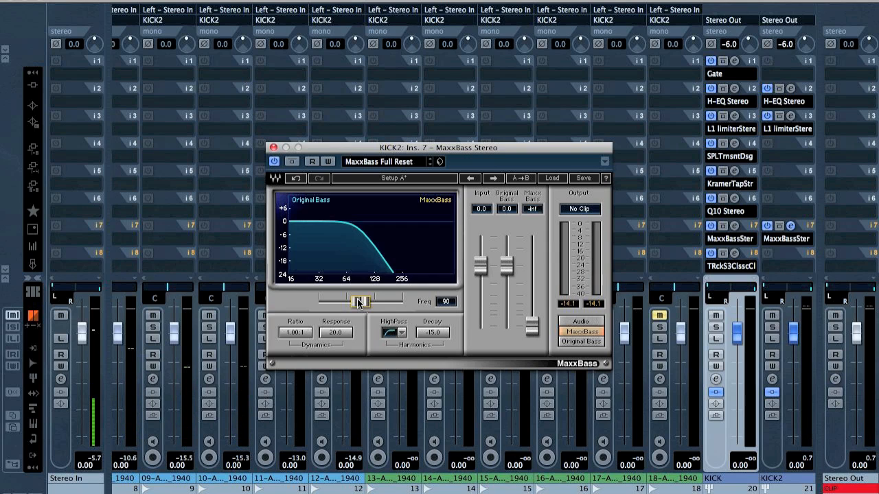
pyautogui.moveTo(358, 303)
pyautogui.mouseDown()
pyautogui.moveTo(374, 302)
pyautogui.moveTo(355, 303)
pyautogui.moveTo(364, 303)
pyautogui.mouseUp()
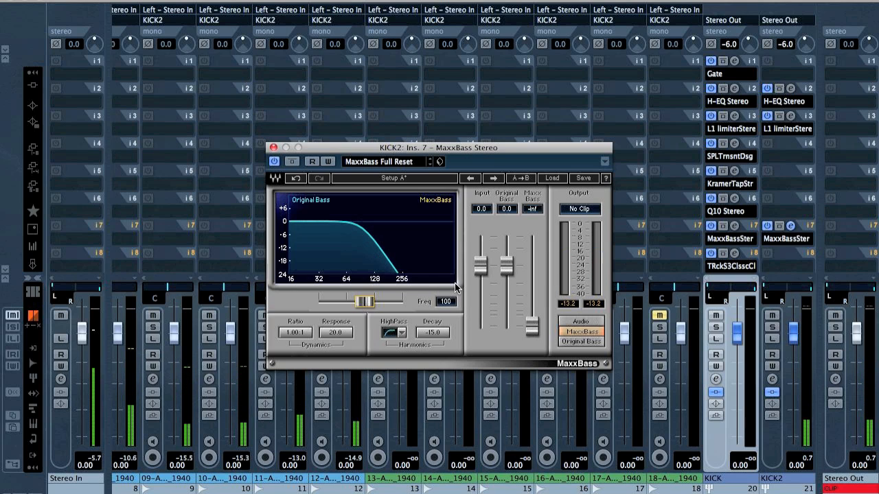
pyautogui.click(595, 321)
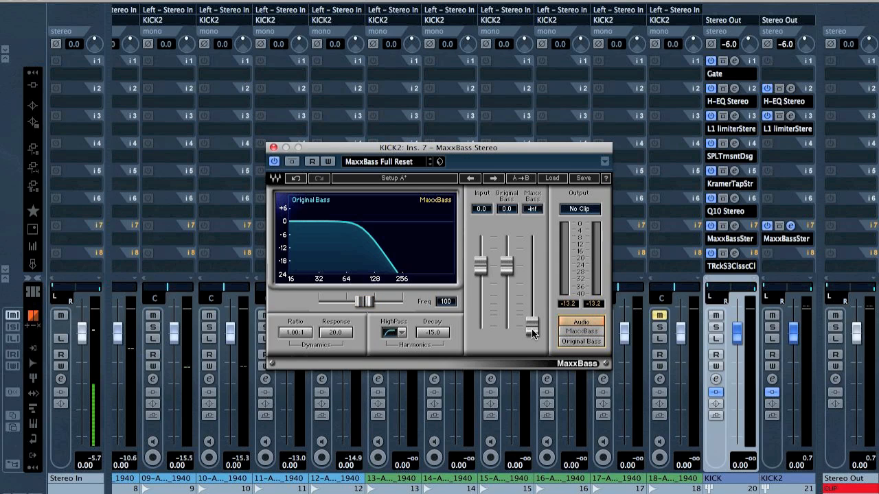
pyautogui.moveTo(533, 328); pyautogui.dragTo(532, 255)
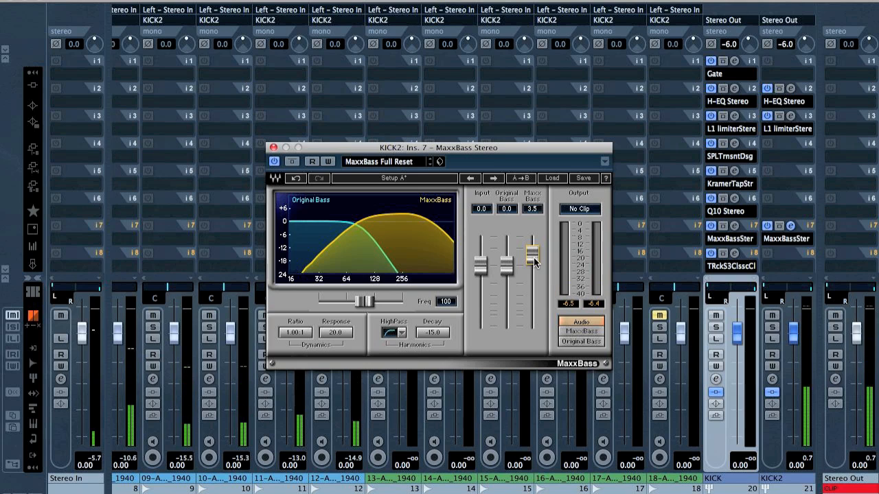
# - Insert the TRackS3 Classic Clipper in the eighth insert slot of the KICK2 group
pyautogui.click(785, 268)
pyautogui.moveTo(759, 410)
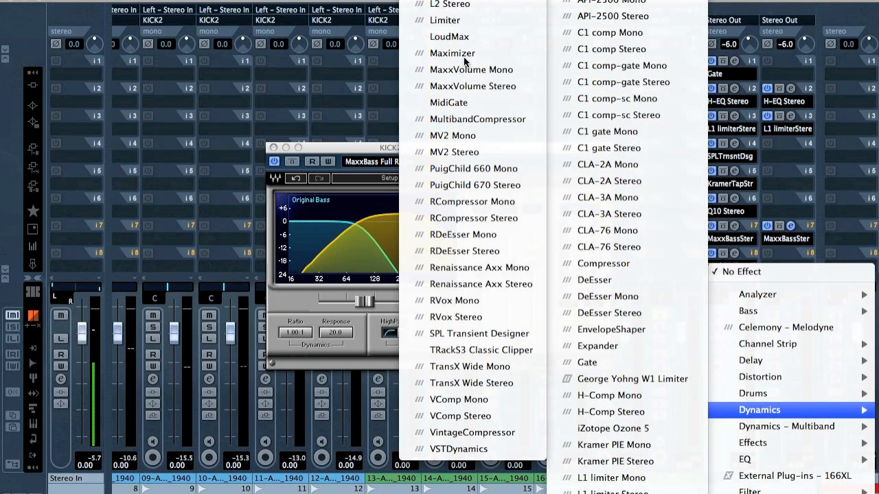
pyautogui.click(490, 349)
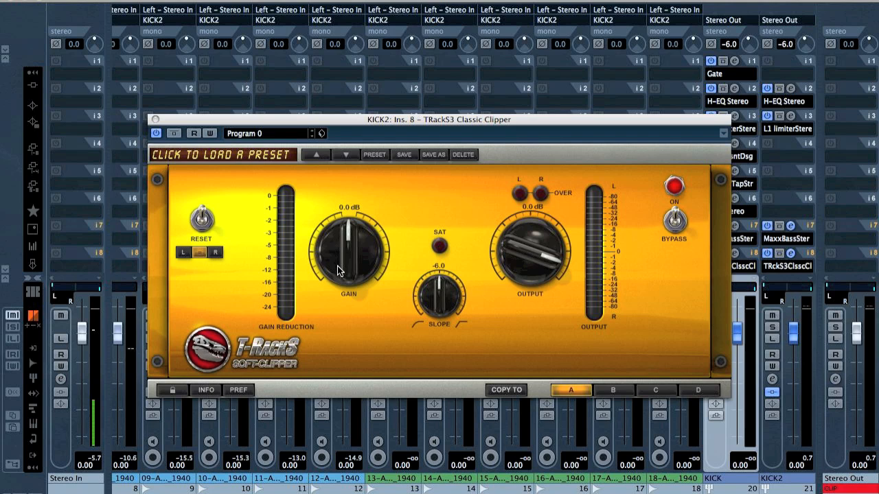
# - Set the clipper's gain to 8.6 dB, output to -3.8 dB and slope to 0.0, and close the plug-in windows
pyautogui.moveTo(348, 272); pyautogui.dragTo(356, 178)
pyautogui.moveTo(528, 244); pyautogui.dragTo(526, 269)
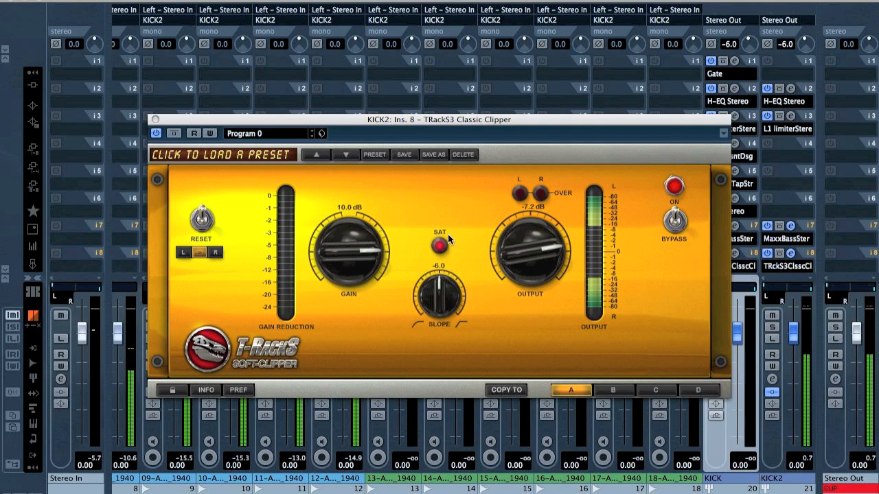
pyautogui.moveTo(439, 290); pyautogui.dragTo(415, 162)
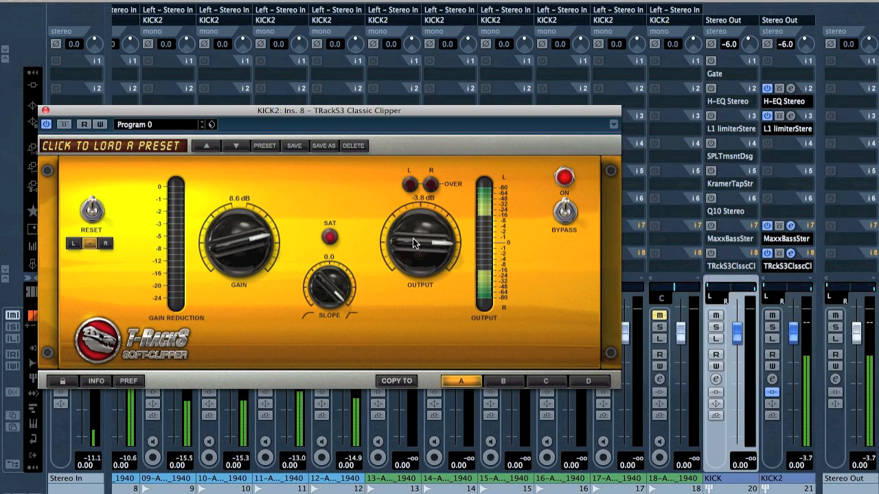
pyautogui.click(45, 111)
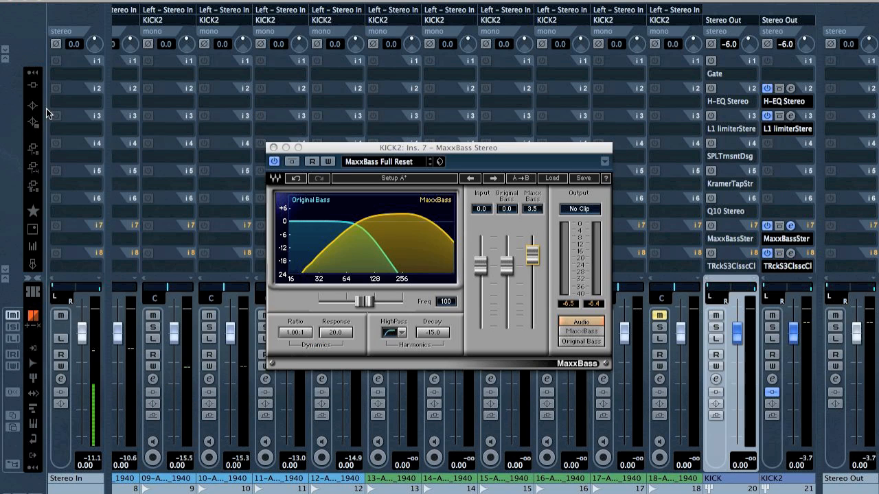
pyautogui.click(271, 147)
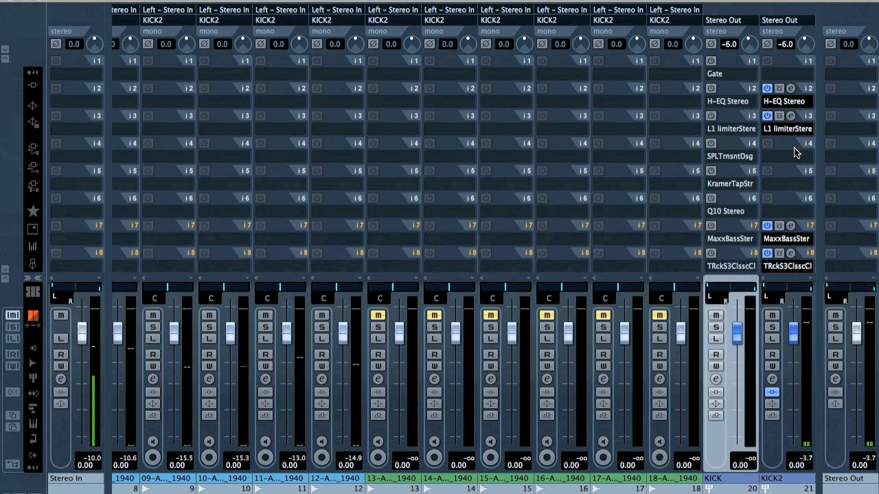
# - Turn off the L1 limiter and clipper on KICK2, and move MaxxBass to slot 6 followed by the re-enabled L1 limiter in slot 7
pyautogui.click(767, 116)
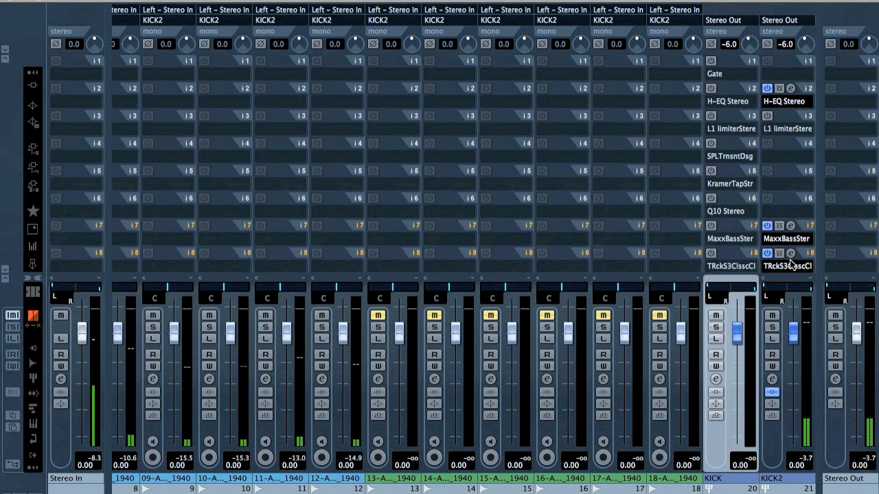
pyautogui.click(767, 254)
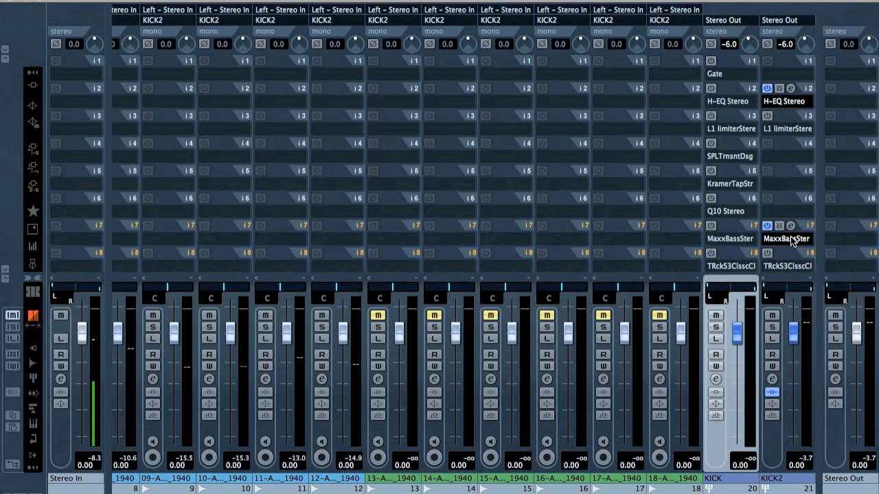
pyautogui.moveTo(801, 216); pyautogui.dragTo(796, 206)
pyautogui.moveTo(800, 118); pyautogui.dragTo(782, 233)
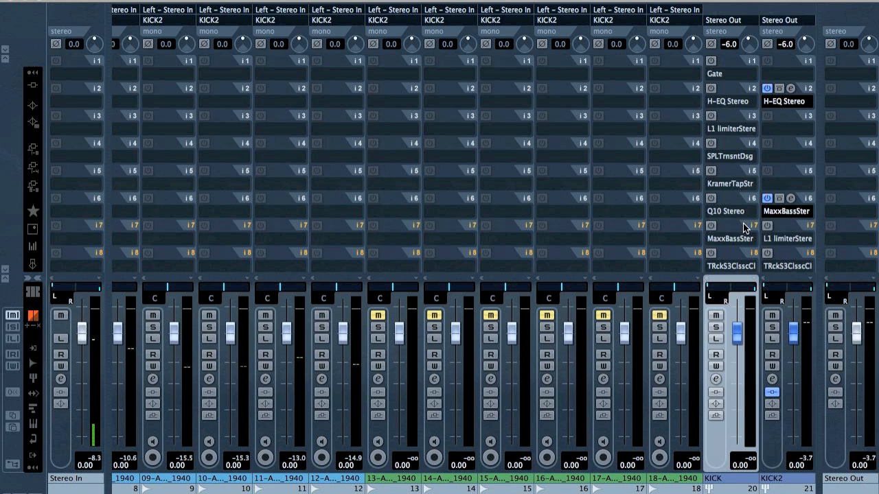
pyautogui.click(767, 228)
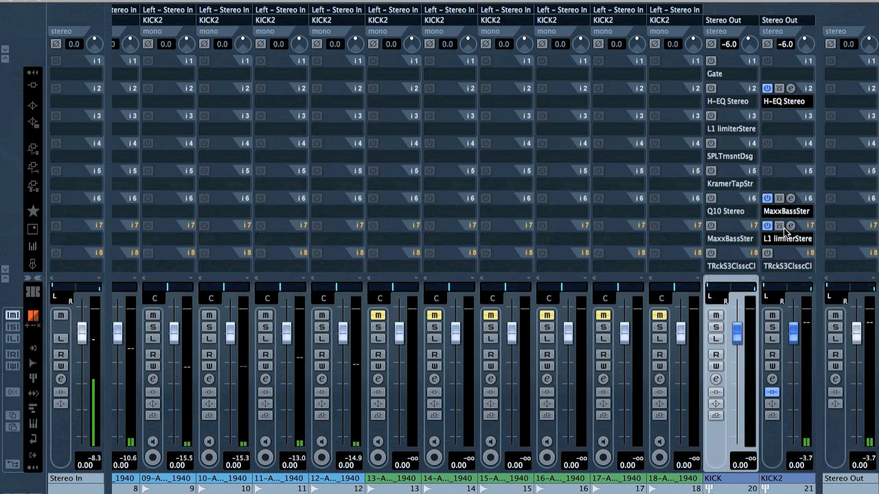
# - Move the L1 limiter back to slot 3 and MaxxBass back to slot 7 on KICK2, with the clipper turned on again
pyautogui.moveTo(786, 233); pyautogui.dragTo(803, 135)
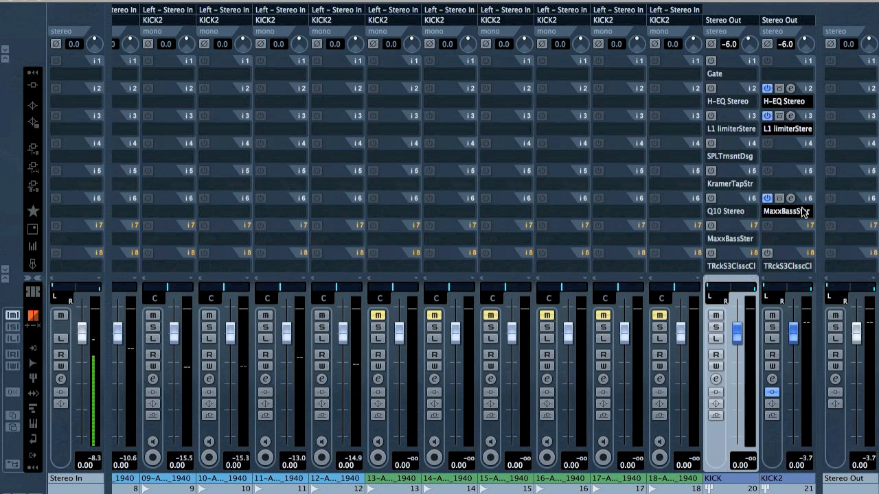
pyautogui.moveTo(803, 211); pyautogui.dragTo(805, 232)
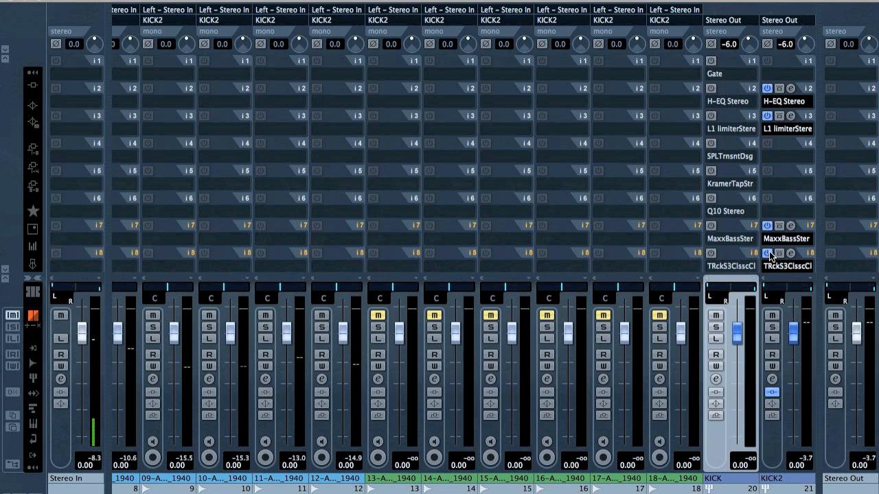
# - Copy the SPL Transient Designer, Kramer Tape and Q10 inserts from KICK to slots 4 to 6 of KICK2, and turn on the Transient Designer
pyautogui.moveTo(746, 149); pyautogui.dragTo(786, 177)
pyautogui.moveTo(755, 202); pyautogui.dragTo(787, 197)
pyautogui.click(768, 143)
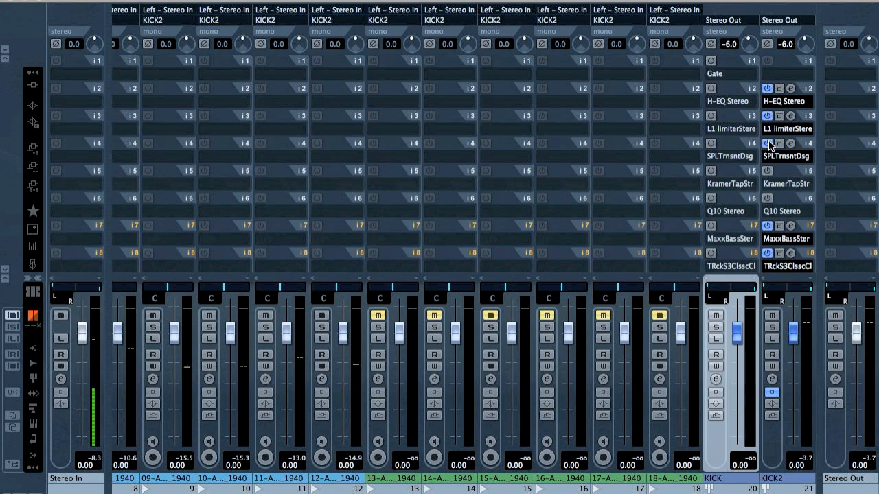
# - Turn on the copied Kramer Tape and Q10 inserts on KICK2, and view the settings of all three copied plug-ins
pyautogui.click(790, 142)
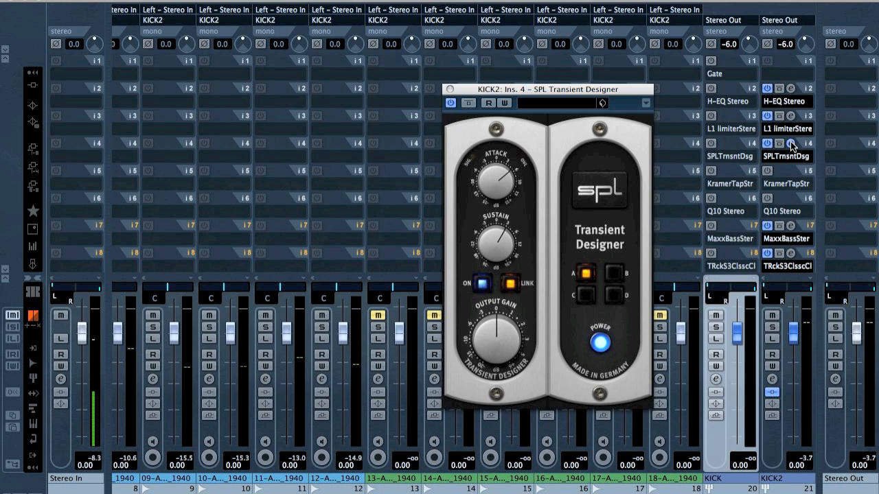
pyautogui.click(790, 142)
pyautogui.click(768, 171)
pyautogui.click(790, 170)
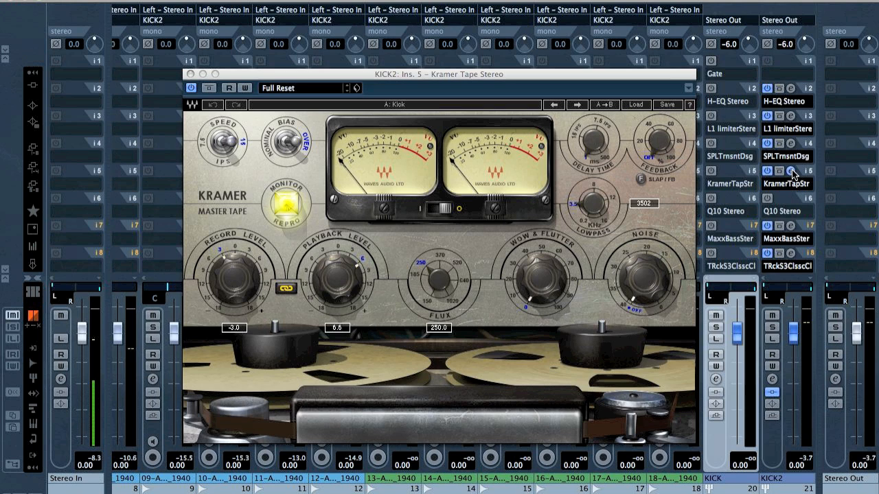
pyautogui.click(790, 170)
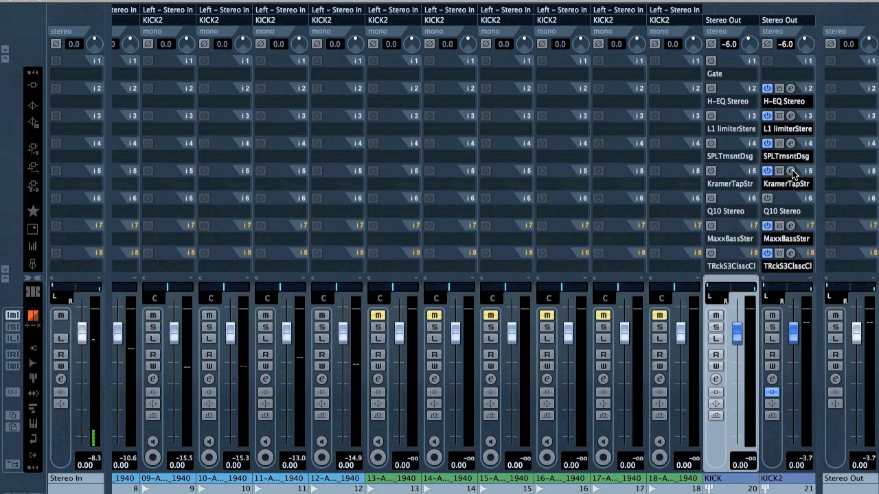
pyautogui.click(767, 197)
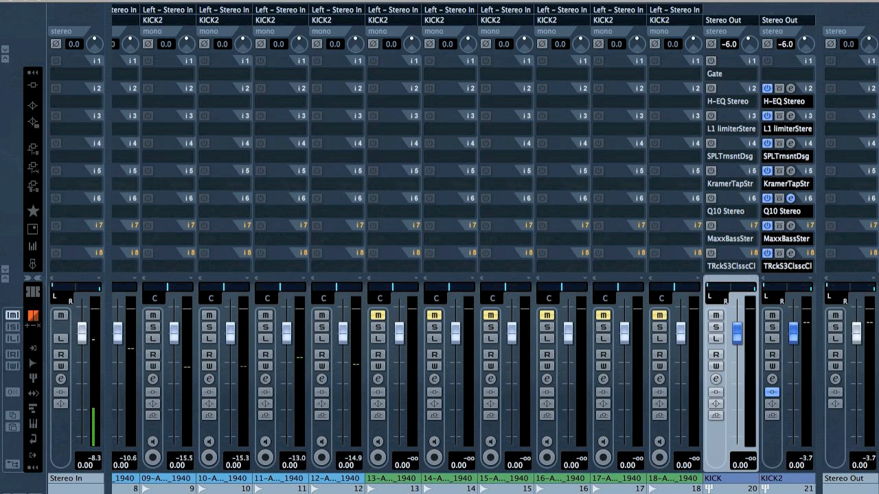
pyautogui.click(790, 197)
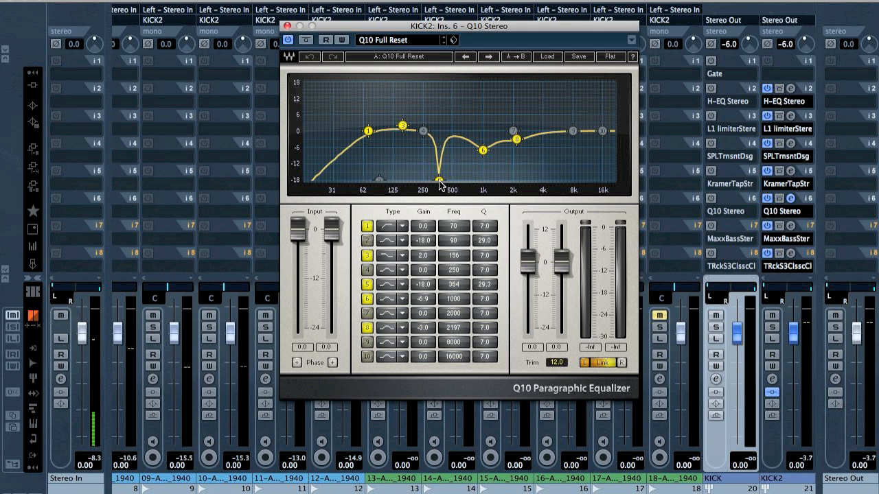
pyautogui.click(287, 26)
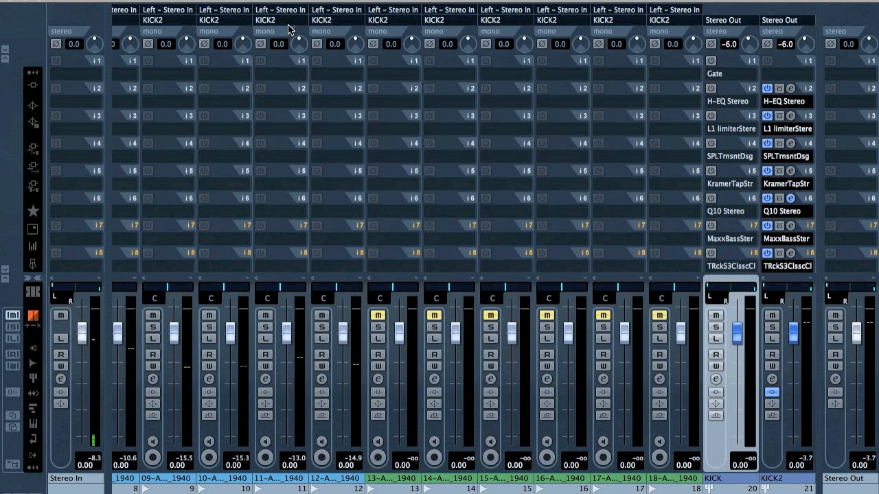
# - Switch the SPL Transient Designer, Kramer Tape and Q10 inserts on KICK2 off and back on during playback to compare the sound
pyautogui.click(767, 143)
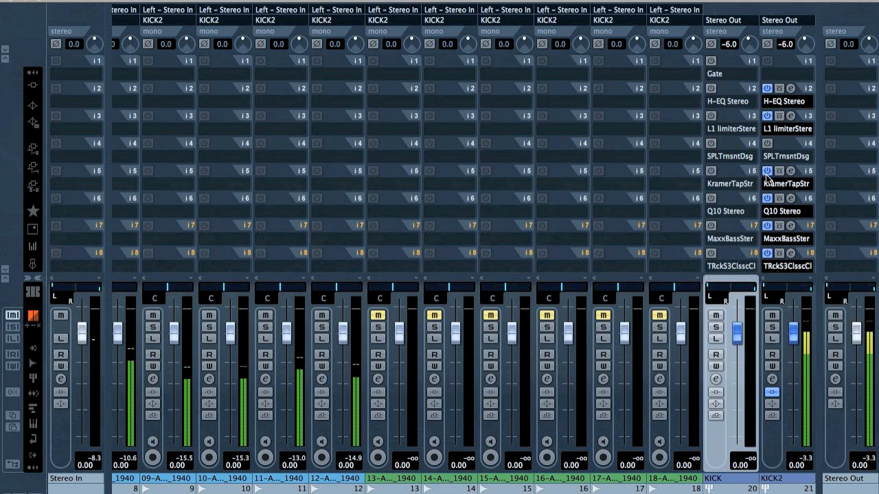
pyautogui.click(767, 170)
pyautogui.click(767, 198)
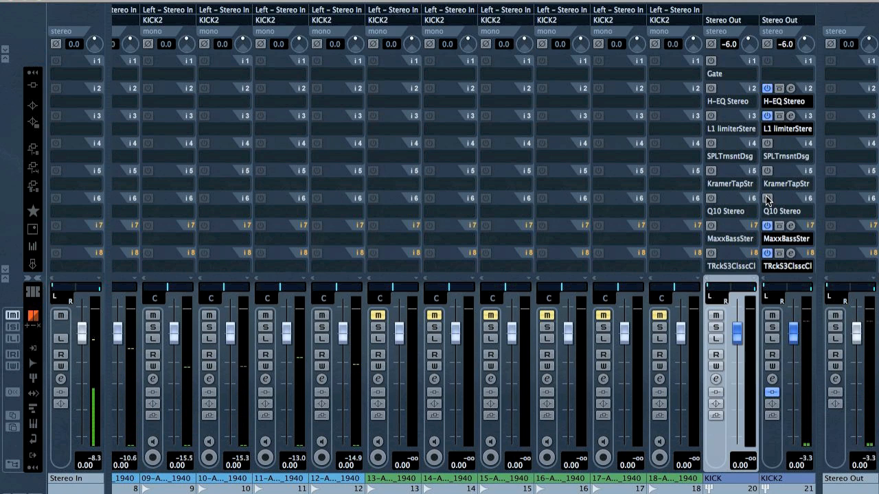
pyautogui.click(766, 198)
pyautogui.click(767, 171)
pyautogui.click(766, 143)
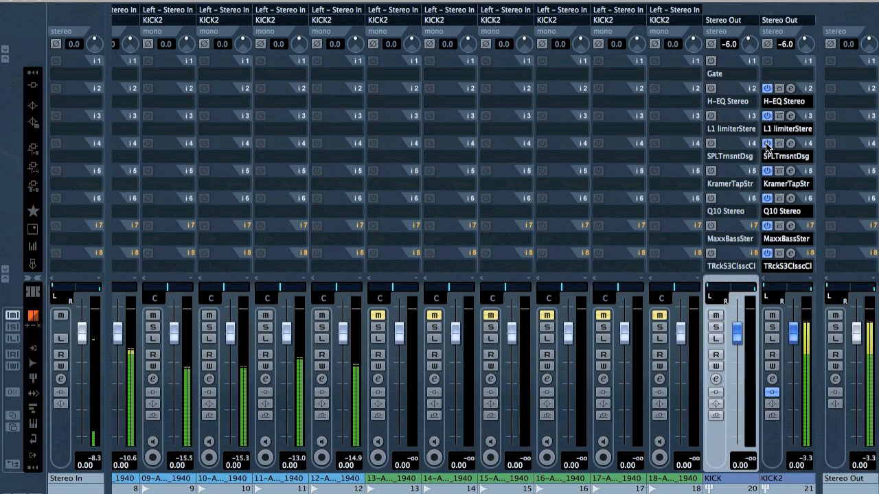
# - Turn off and remove the SPL Transient Designer, Kramer Tape and Q10 inserts from KICK2
pyautogui.click(767, 144)
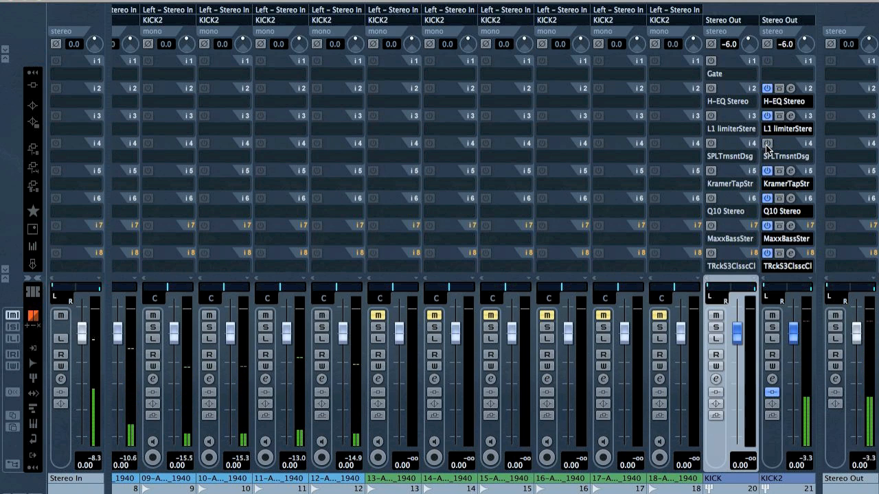
pyautogui.click(766, 170)
pyautogui.click(767, 198)
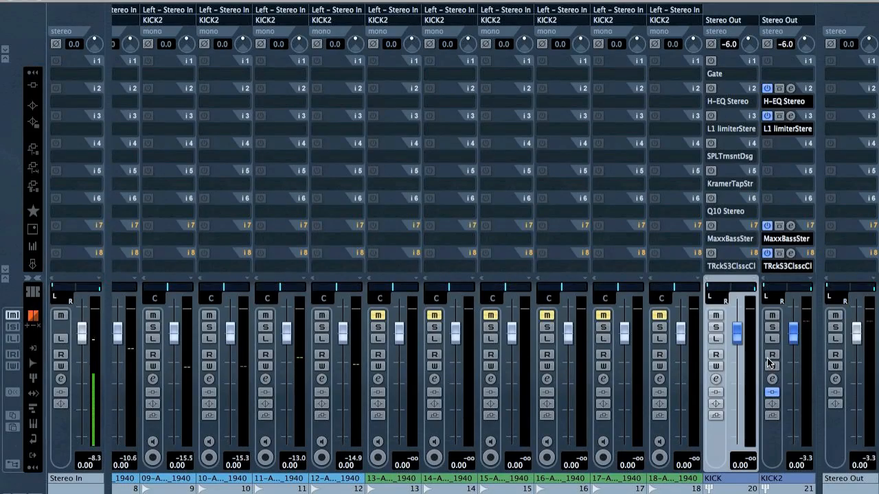
# - Bypass all KICK2 inserts during playback to hear the unprocessed kick, and reactivate them
pyautogui.click(769, 392)
pyautogui.press('space')
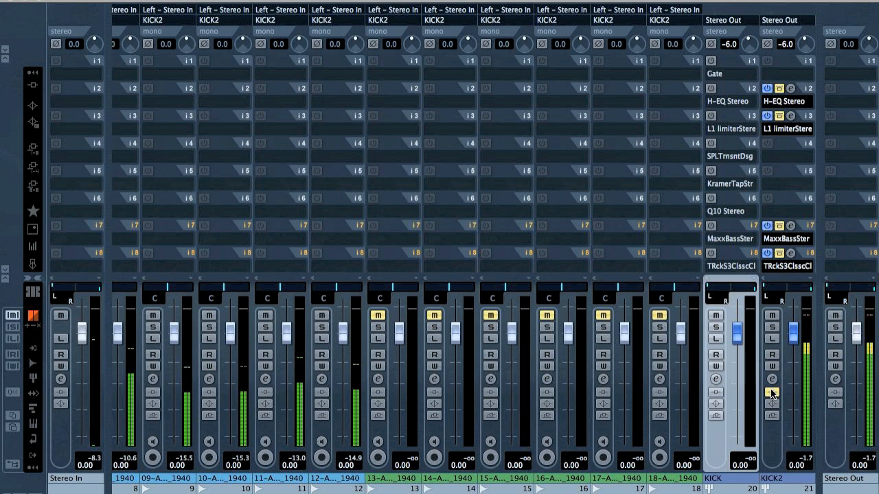
pyautogui.click(770, 393)
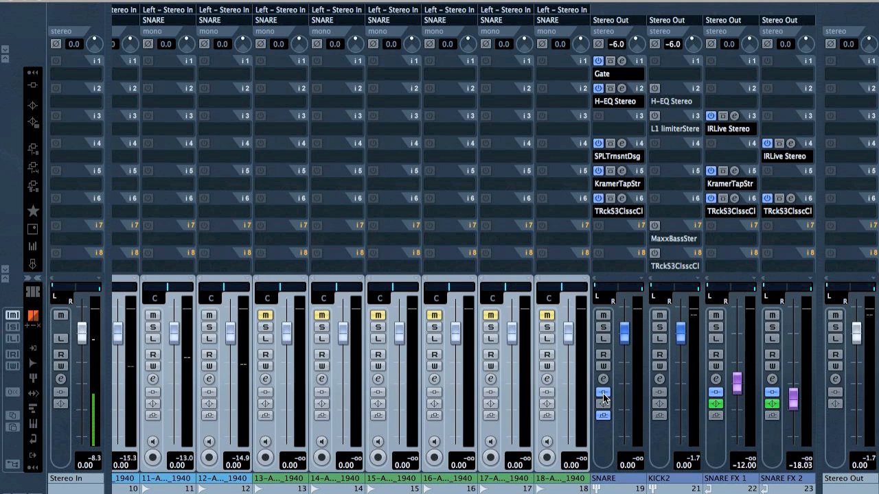
# - Bypass all inserts on the SNARE group and mute the SNARE FX 1 and SNARE FX 2 channels
pyautogui.click(603, 392)
pyautogui.click(716, 316)
pyautogui.click(771, 315)
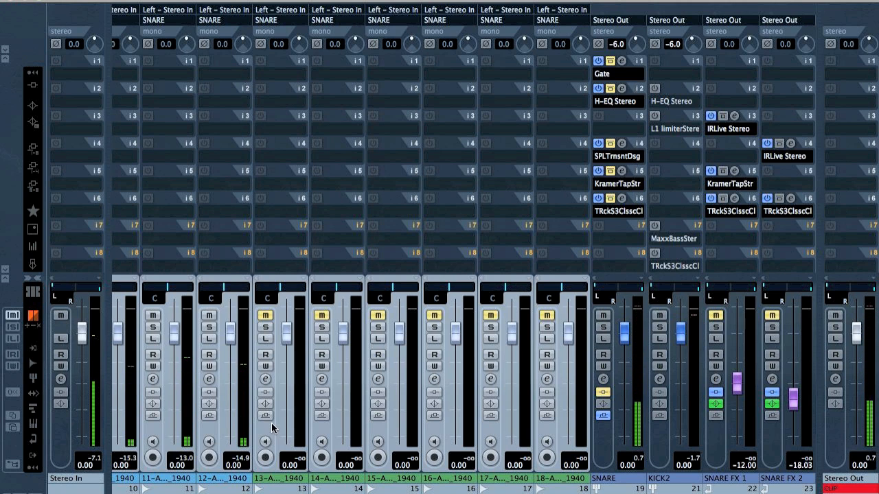
# - Unmute the snare wire tracks 13 to 18 together, and briefly solo them during playback
pyautogui.click(289, 427)
pyautogui.keyDown('shift'); pyautogui.click(554, 429); pyautogui.keyUp('shift')
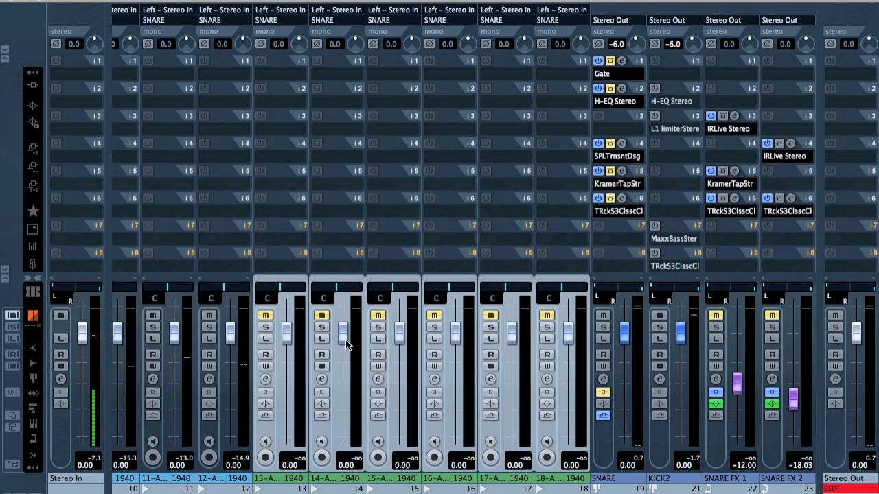
pyautogui.click(271, 314)
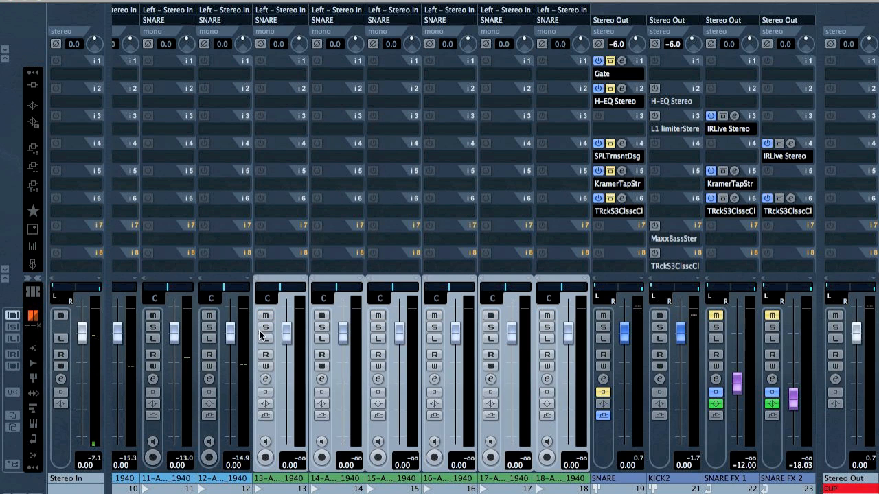
pyautogui.press('space')
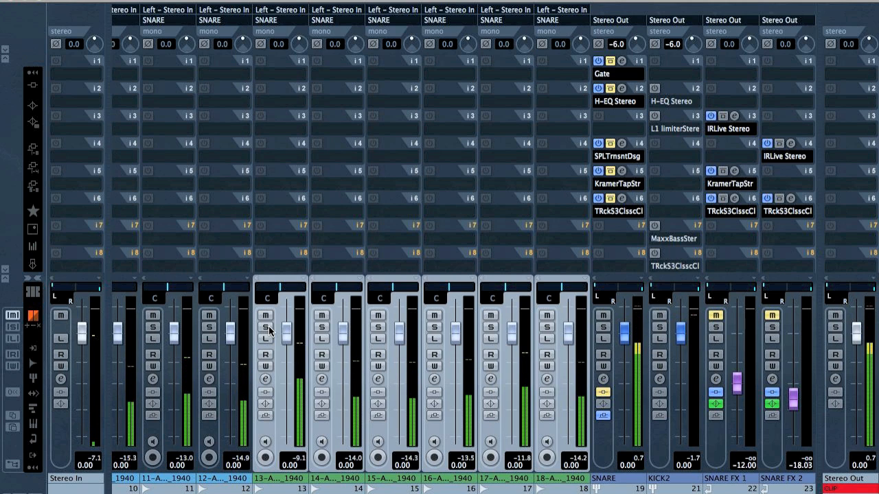
pyautogui.click(269, 326)
pyautogui.click(268, 327)
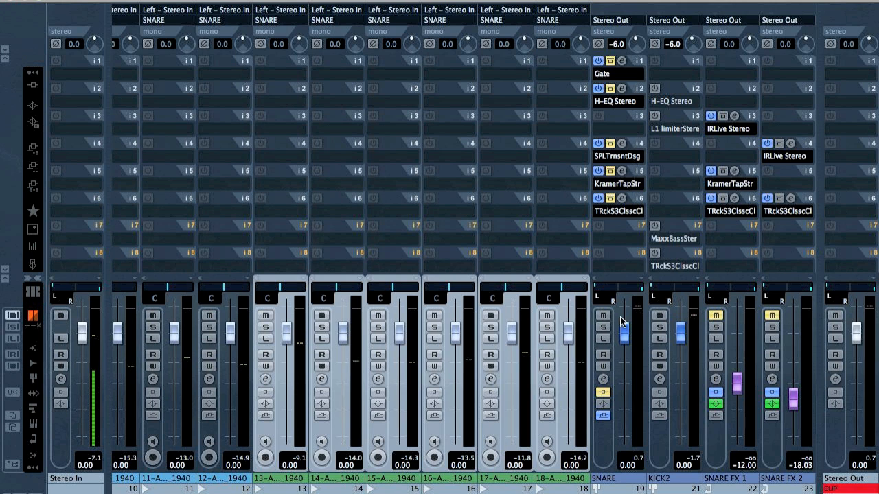
# - Compare the SNARE group with its inserts active and bypassed during playback, ending with the inserts active
pyautogui.click(605, 440)
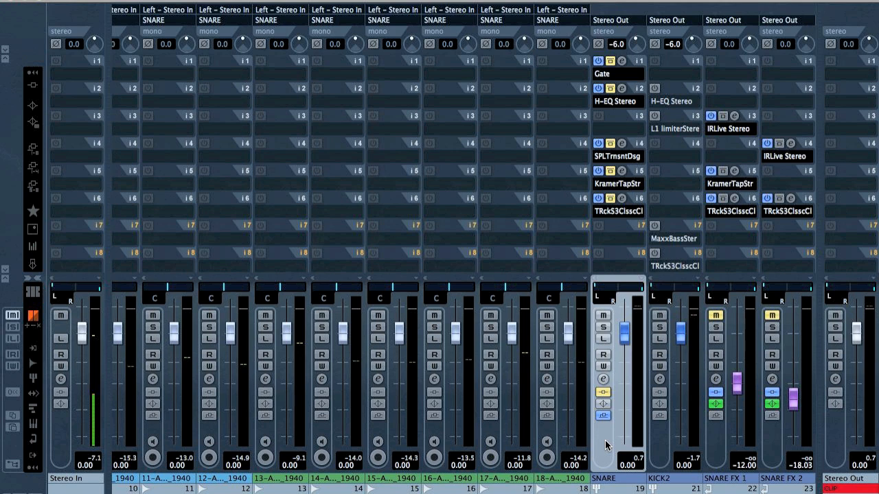
pyautogui.click(603, 392)
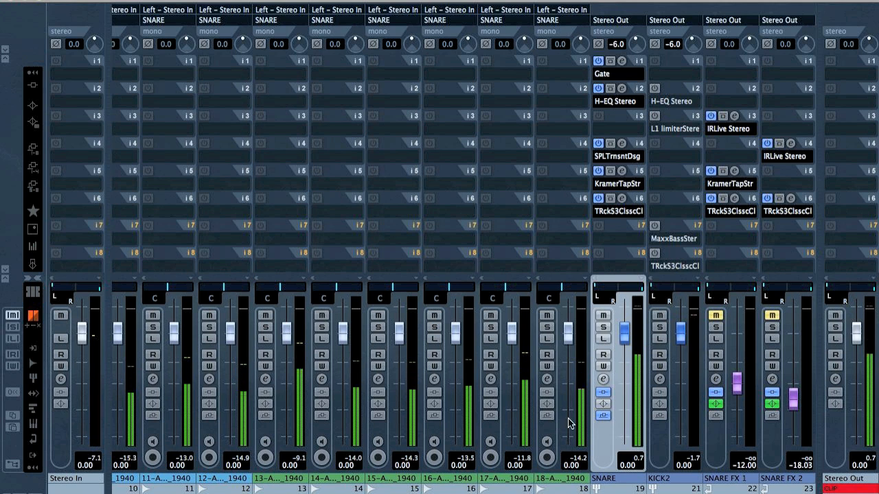
pyautogui.click(603, 392)
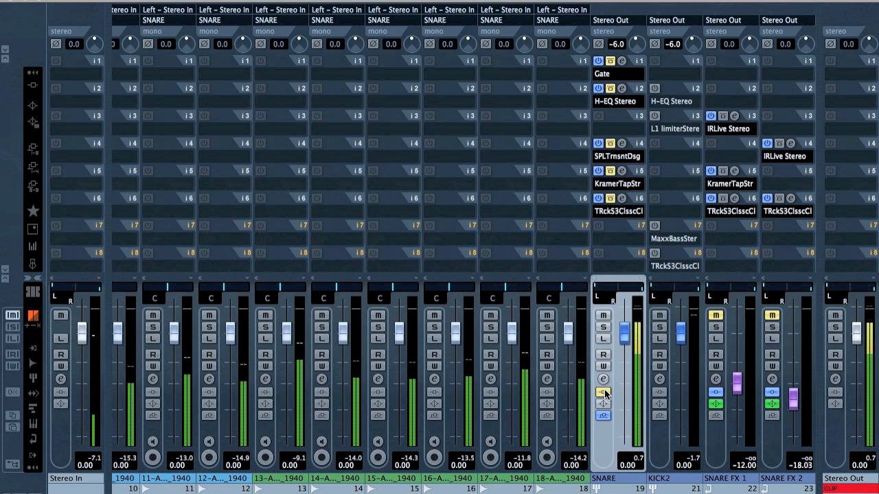
pyautogui.click(603, 392)
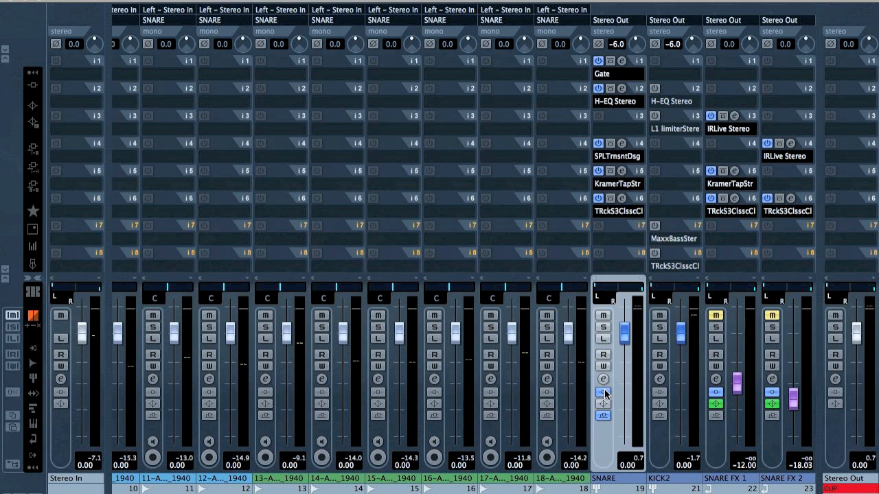
# - Unmute the SNARE FX 1 and SNARE FX 2 channels and enable automation reading on Stereo Out
pyautogui.click(715, 316)
pyautogui.click(772, 316)
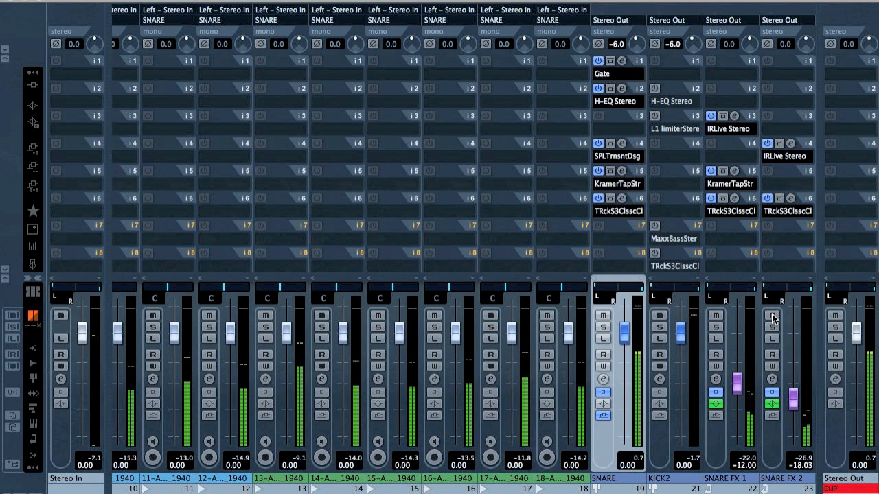
pyautogui.click(835, 355)
# - Set the loop range in the project to the full length of all the audio events, and play it back
pyautogui.press('F3')
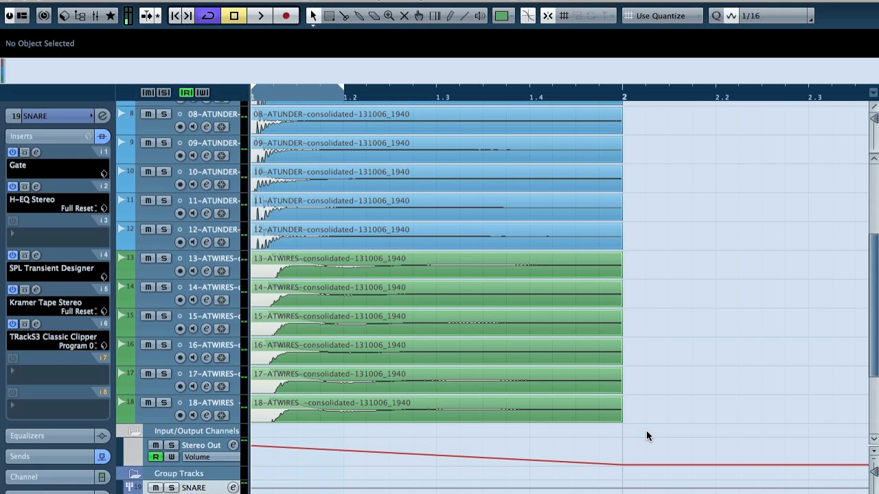
pyautogui.press('super+a')
pyautogui.press('p')
pyautogui.click(682, 309)
pyautogui.press('space')
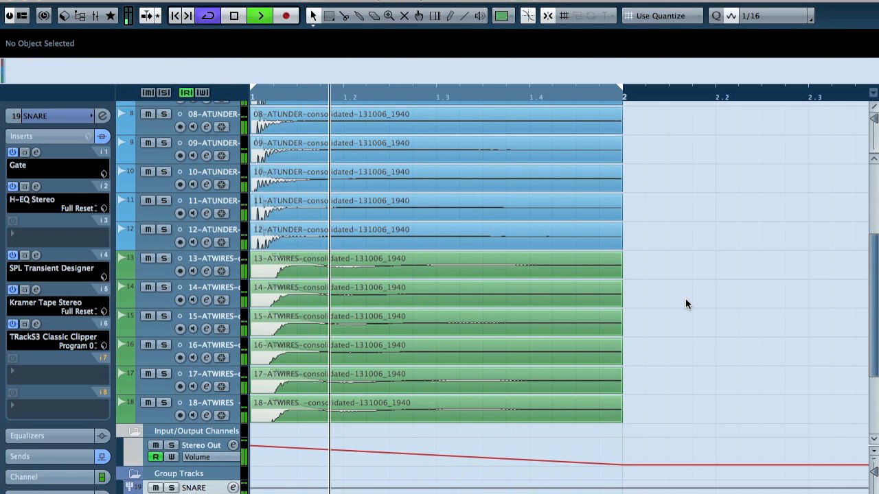
pyautogui.press('space')
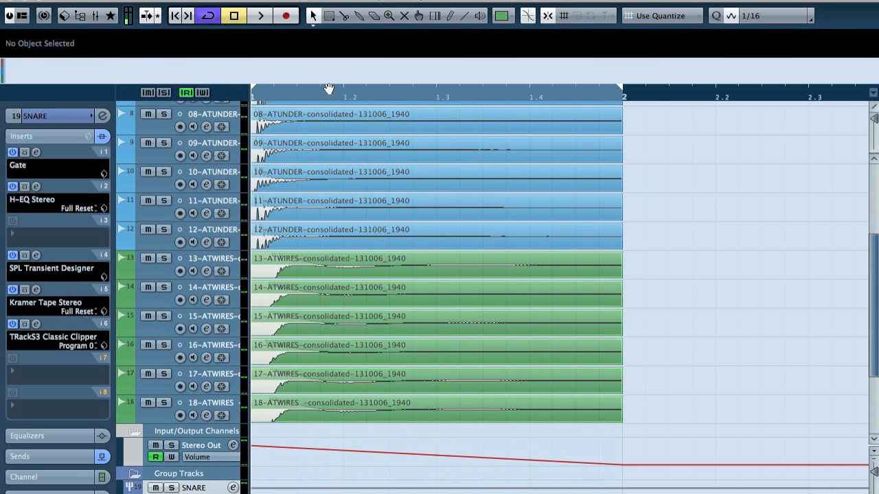
# - Add one stereo group channel from the mixer and name it SNARE2
pyautogui.press('F3')
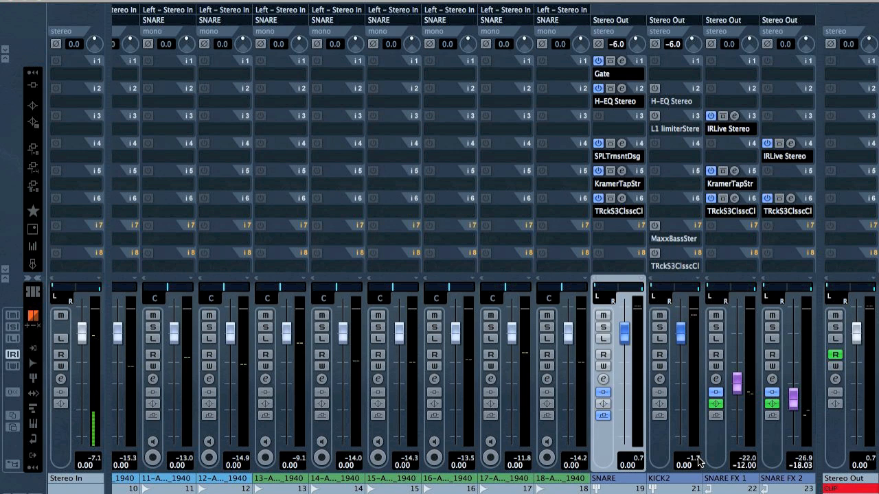
pyautogui.hotkey('shift', 'g')
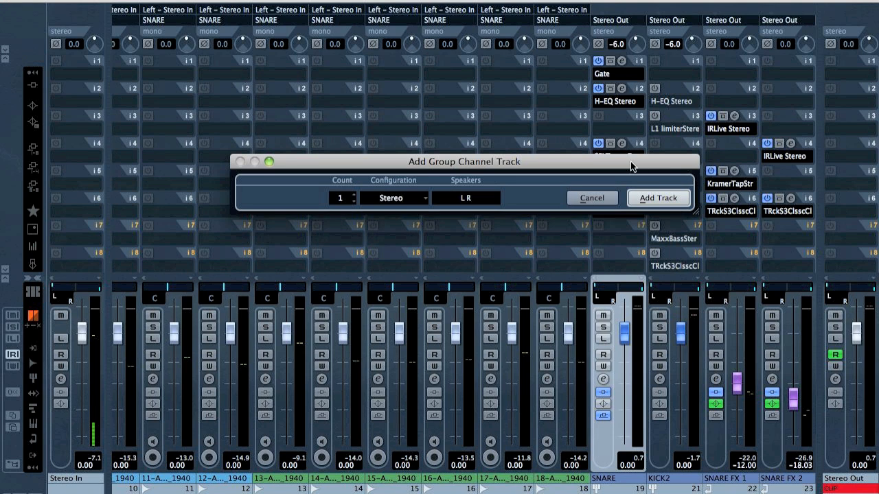
pyautogui.click(658, 196)
pyautogui.doubleClick(777, 480)
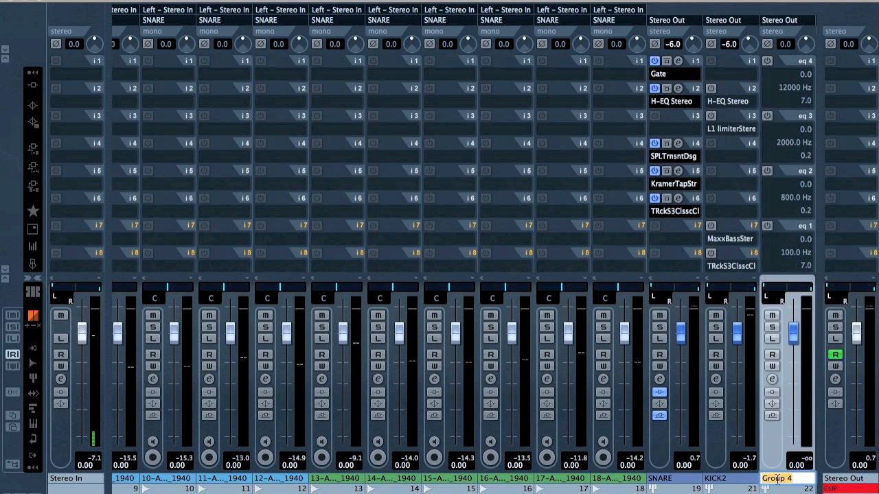
pyautogui.write('SNARE2')
pyautogui.press('Return')
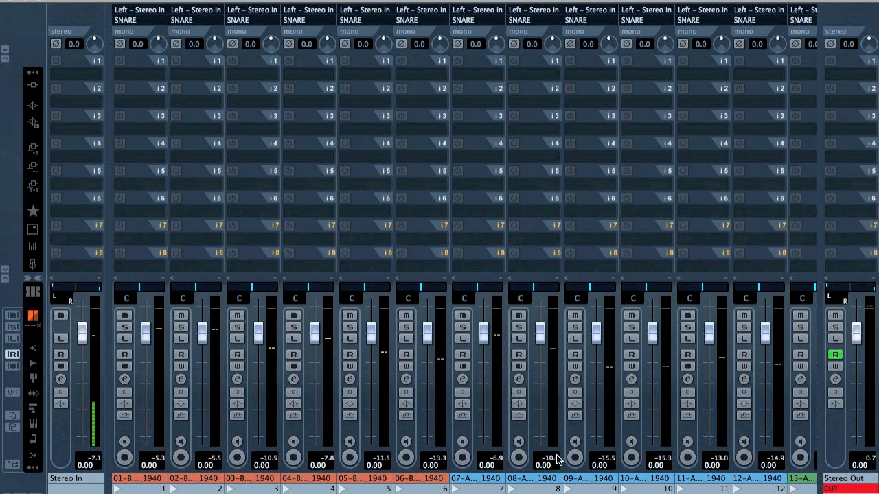
# - Select all the snare sample channels 1 to 18 and route their outputs together to the SNARE2 group
pyautogui.keyDown('shift'); pyautogui.click(128, 428); pyautogui.keyUp('shift')
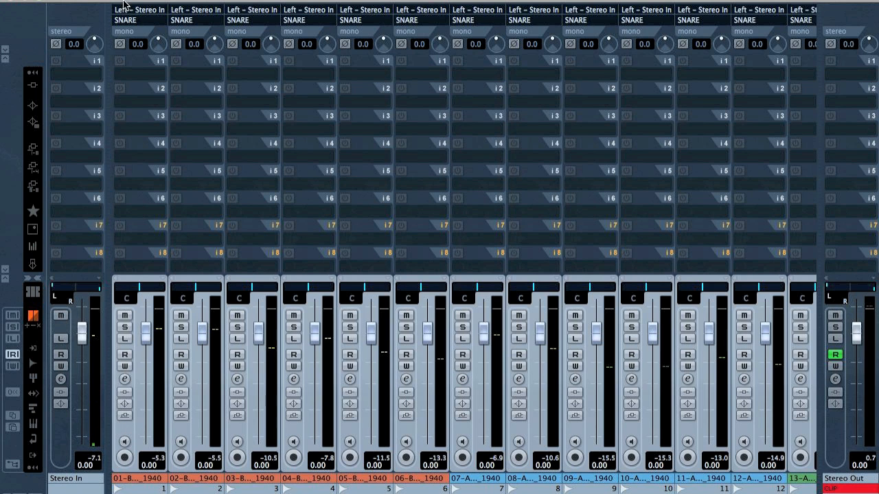
pyautogui.click(126, 21)
pyautogui.moveTo(165, 93)
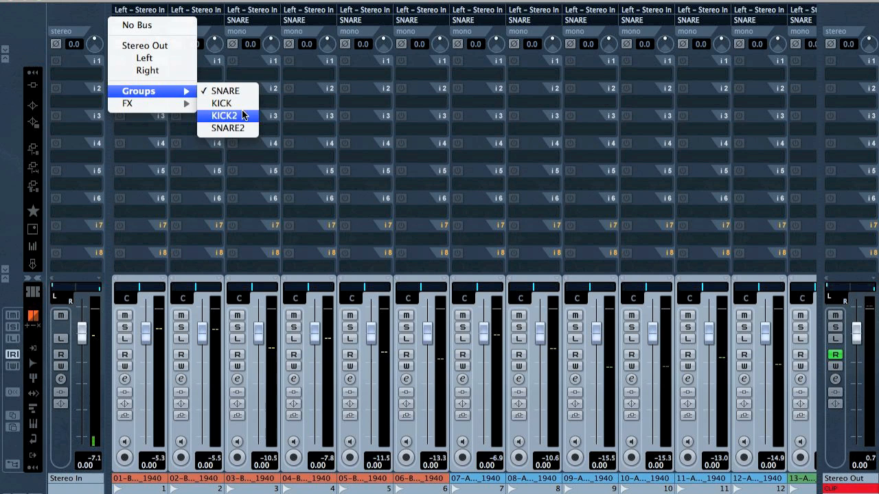
pyautogui.click(336, 223)
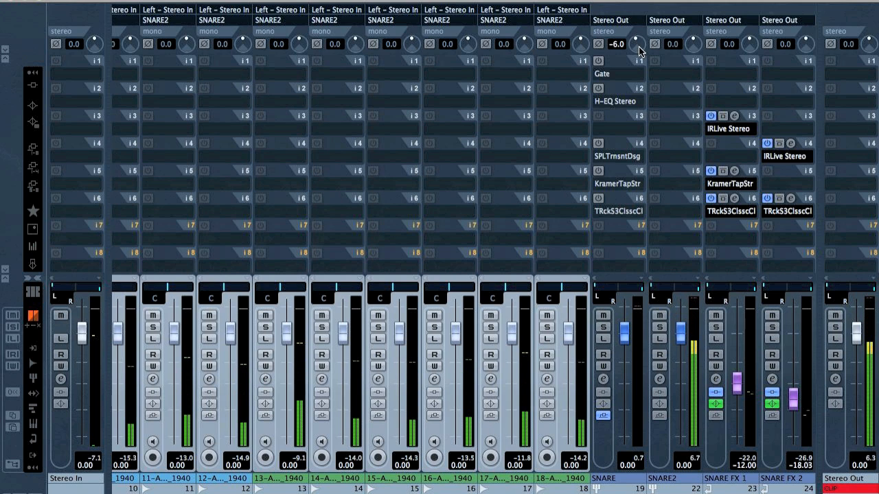
# - Set the input gain of the SNARE2 group channel to -6 dB
pyautogui.doubleClick(673, 43)
pyautogui.write('-6')
pyautogui.press('Return')
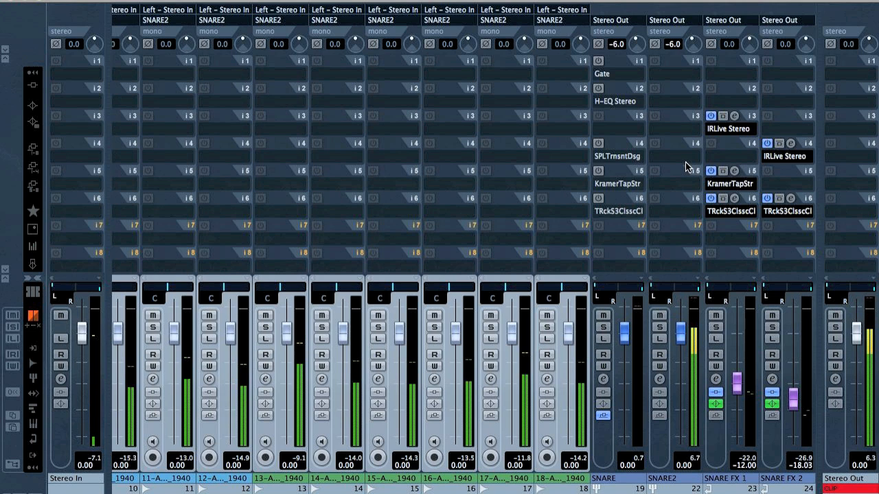
# - Insert H-EQ Stereo in SNARE2's second insert slot, enable the analyzer's peak hold, and play the snare samples
pyautogui.click(669, 104)
pyautogui.moveTo(680, 294)
pyautogui.click(553, 247)
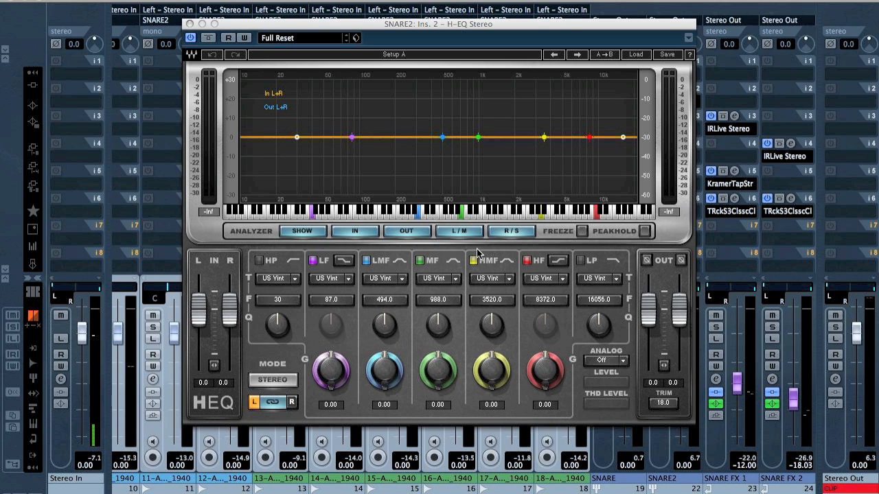
pyautogui.click(644, 231)
pyautogui.press('space')
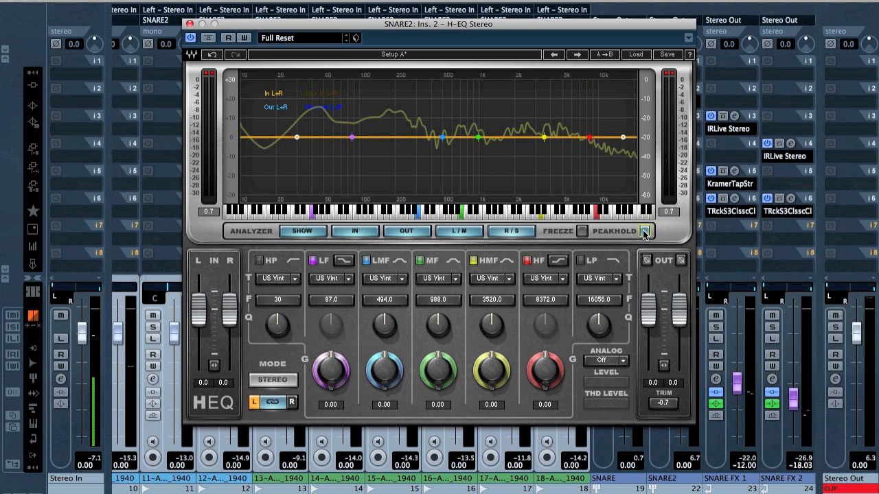
# - Enable the H-EQ high-pass filter at 100 Hz with a raised Q, and refresh the analyzer's peak hold
pyautogui.click(259, 262)
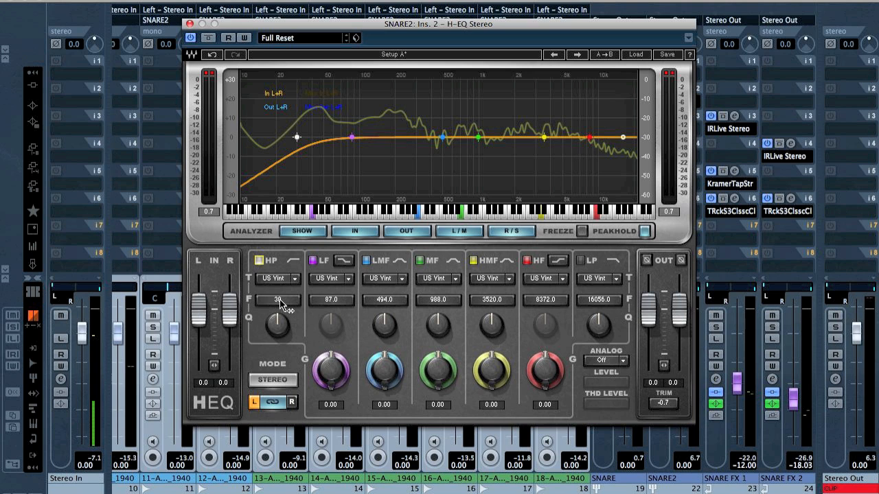
pyautogui.moveTo(279, 299); pyautogui.dragTo(285, 299)
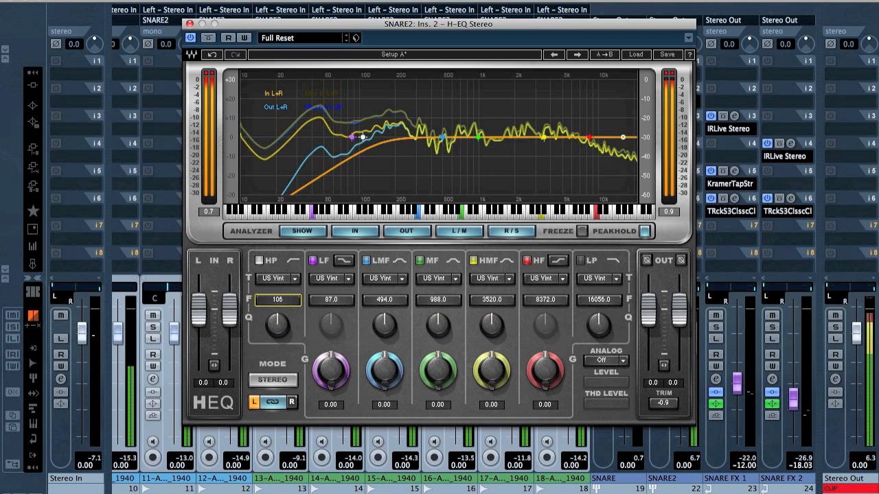
pyautogui.moveTo(282, 323); pyautogui.dragTo(285, 300)
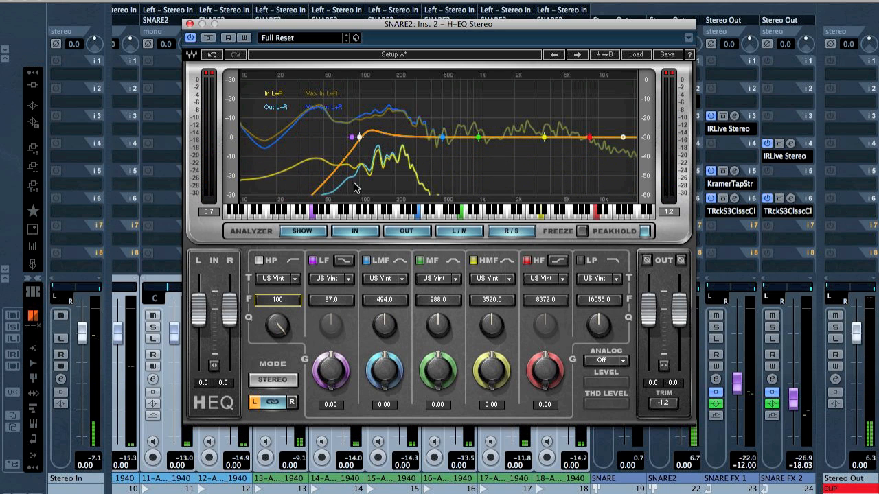
pyautogui.click(644, 231)
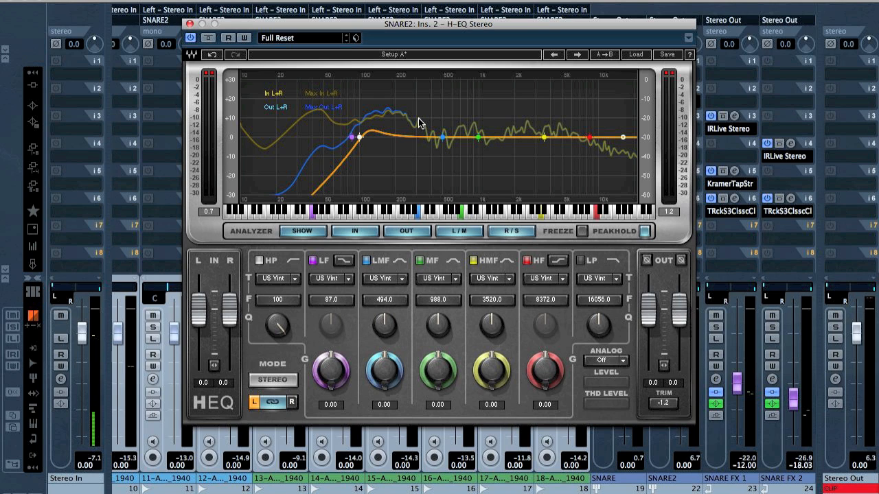
# - Set the LMF band to the Digital 2 filter type with a narrow Q and a gain of 11.85 dB
pyautogui.click(400, 282)
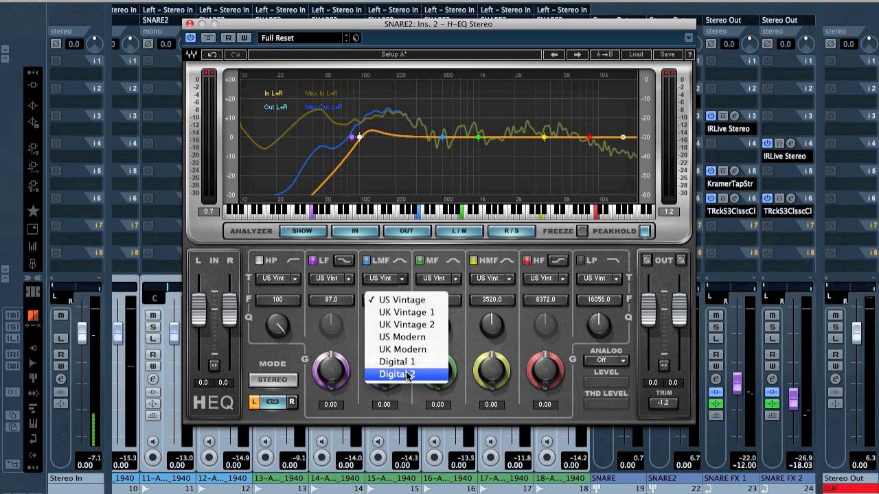
pyautogui.click(388, 296)
pyautogui.moveTo(385, 324); pyautogui.dragTo(384, 313)
pyautogui.moveTo(388, 409); pyautogui.dragTo(388, 385)
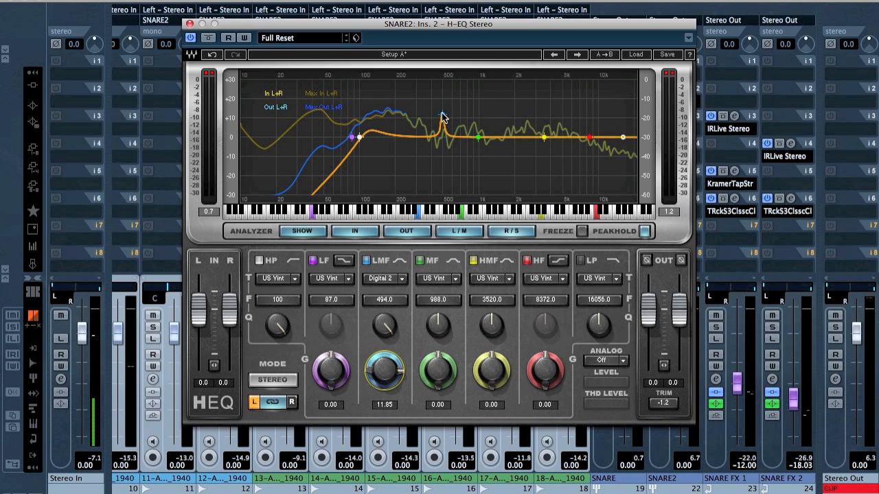
# - Boost the LMF band to 18 dB and sweep it to about 325 Hz to look for a resonance
pyautogui.moveTo(441, 117); pyautogui.dragTo(420, 103)
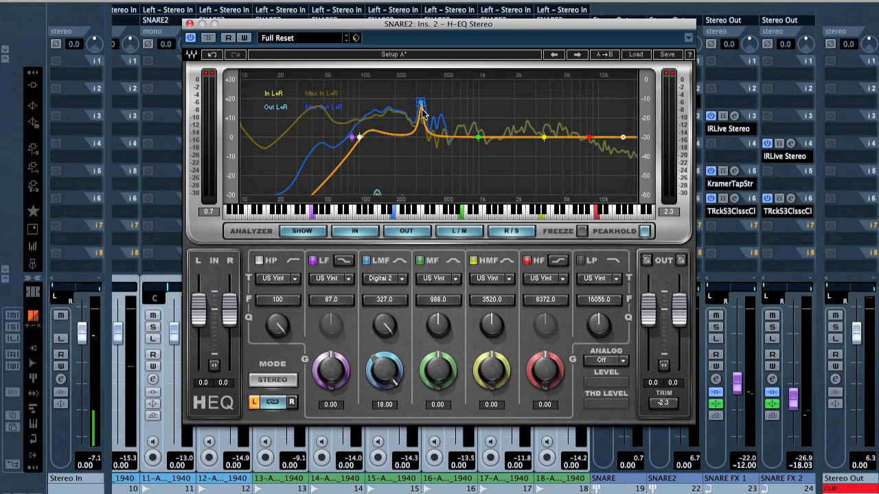
pyautogui.click(386, 300)
pyautogui.moveTo(386, 300); pyautogui.dragTo(386, 302)
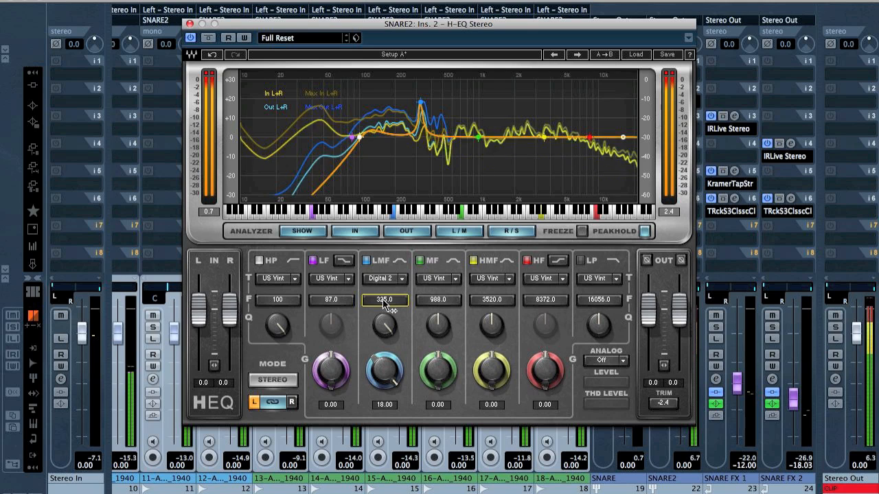
# - Cut the LMF band at 325 Hz to -18 dB and compare the sound with the band off and on
pyautogui.keyDown('alt'); pyautogui.click(387, 371); pyautogui.keyUp('alt')
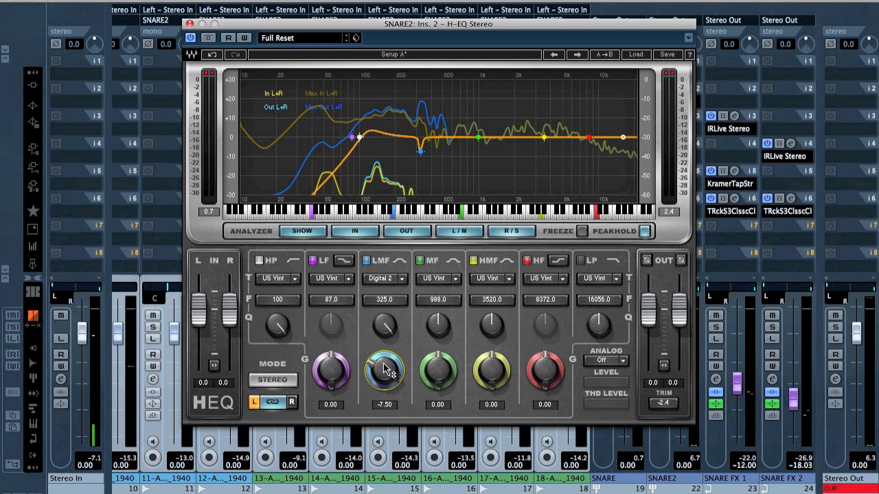
pyautogui.moveTo(388, 370); pyautogui.dragTo(388, 379)
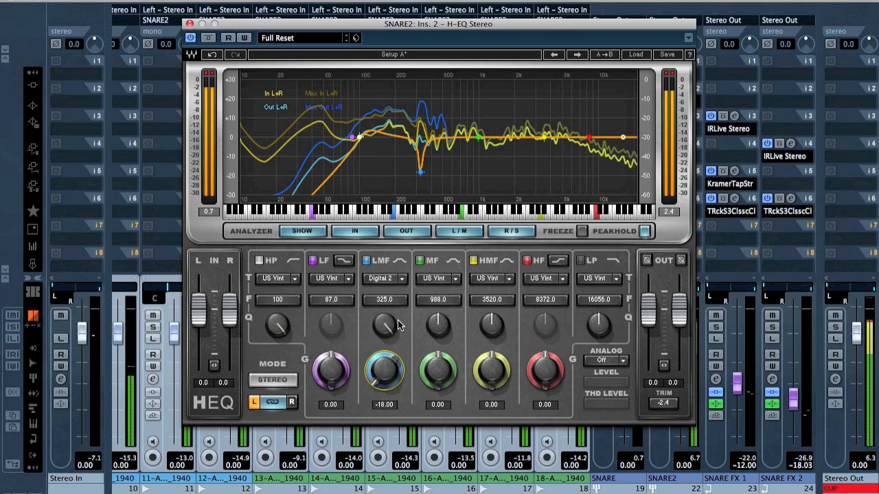
pyautogui.click(370, 262)
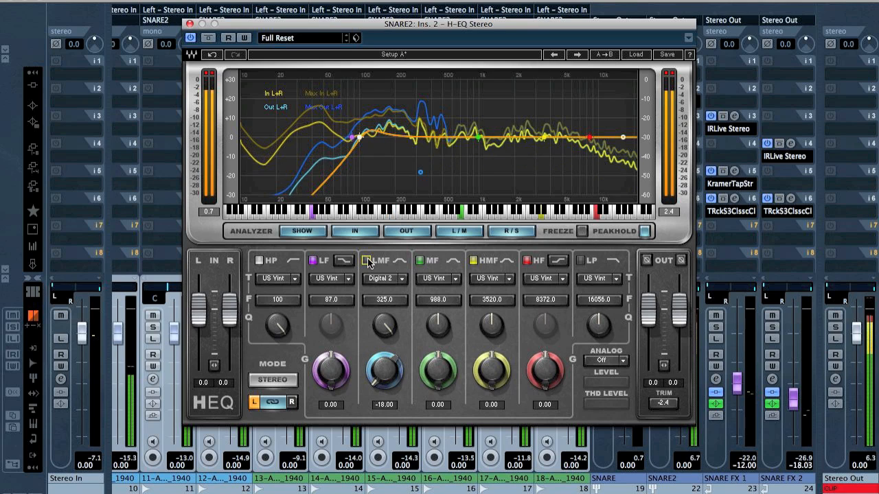
pyautogui.click(369, 262)
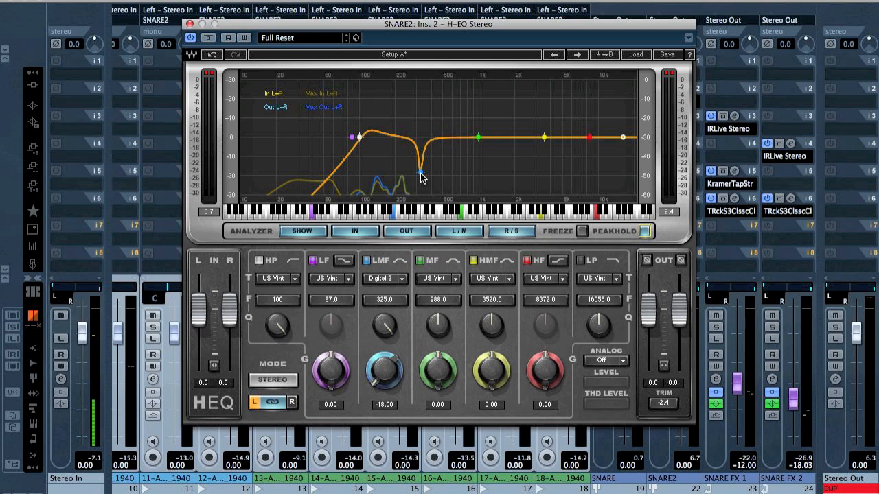
# - Sweep the LMF band down to 164 Hz with an 18 dB boost to locate a lower resonance
pyautogui.moveTo(420, 171); pyautogui.dragTo(436, 123)
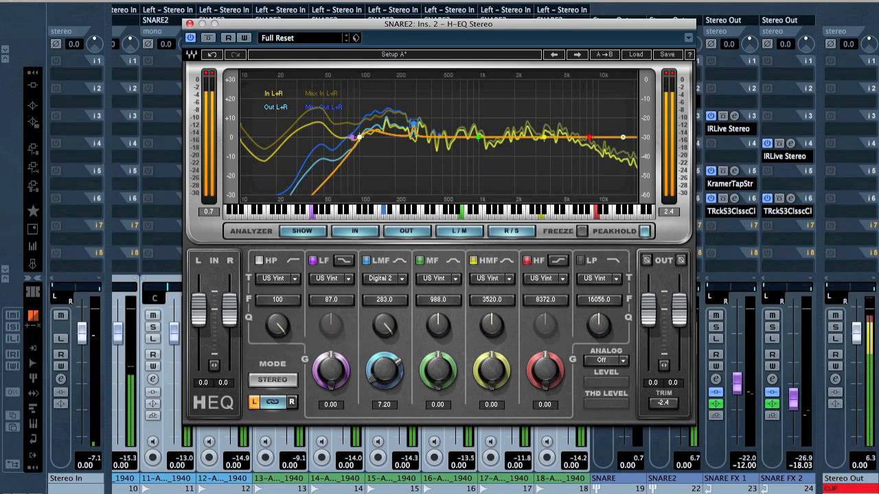
pyautogui.moveTo(404, 382); pyautogui.dragTo(404, 363)
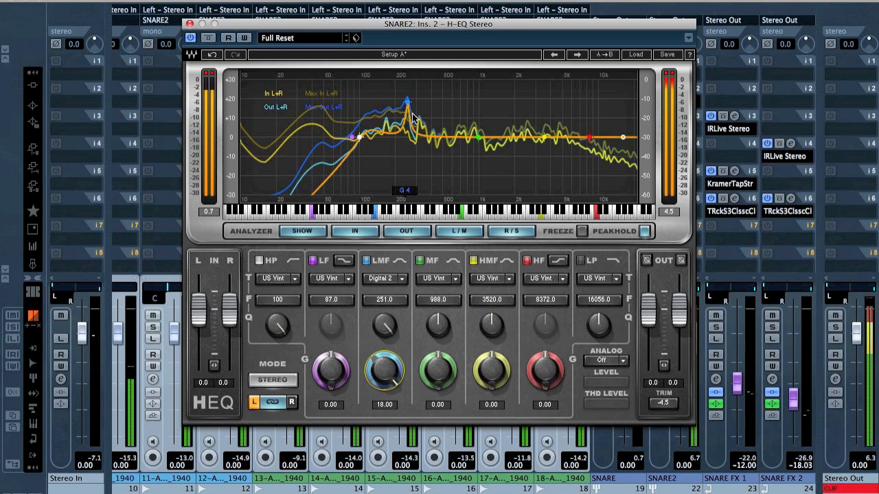
pyautogui.moveTo(407, 103); pyautogui.dragTo(407, 102)
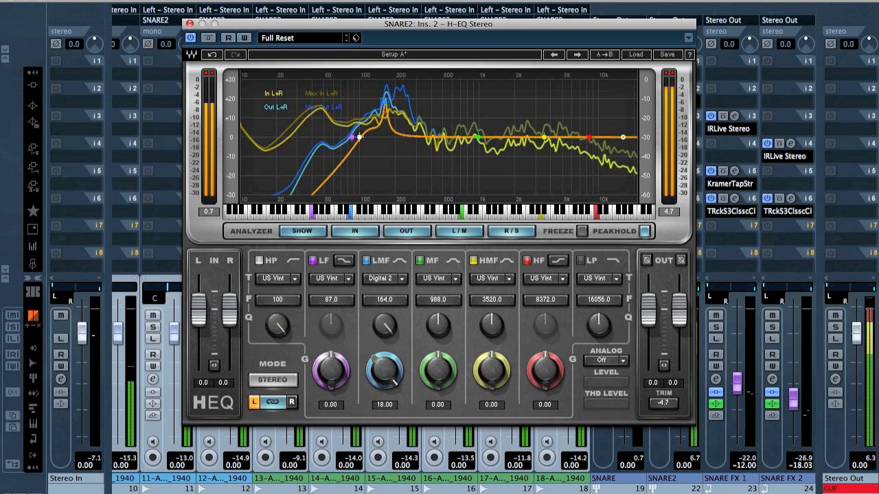
# - Cut the LMF band at 164 Hz to -18 dB and compare it off and on, leaving it enabled
pyautogui.keyDown('alt'); pyautogui.click(382, 366); pyautogui.keyUp('alt')
pyautogui.click(366, 261)
pyautogui.click(366, 260)
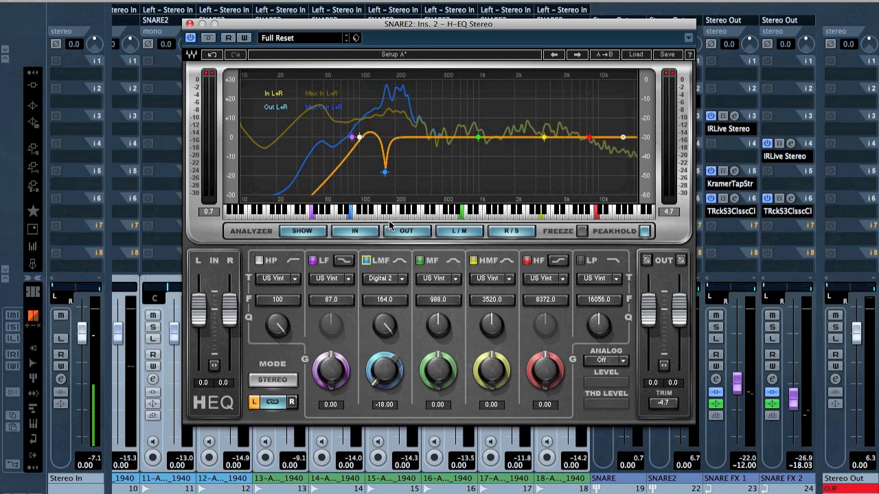
# - Lower the MF band to about -3 dB at about 551 Hz, with the EQ window moved clear of the SNARE2 channel
pyautogui.moveTo(403, 26); pyautogui.dragTo(267, 25)
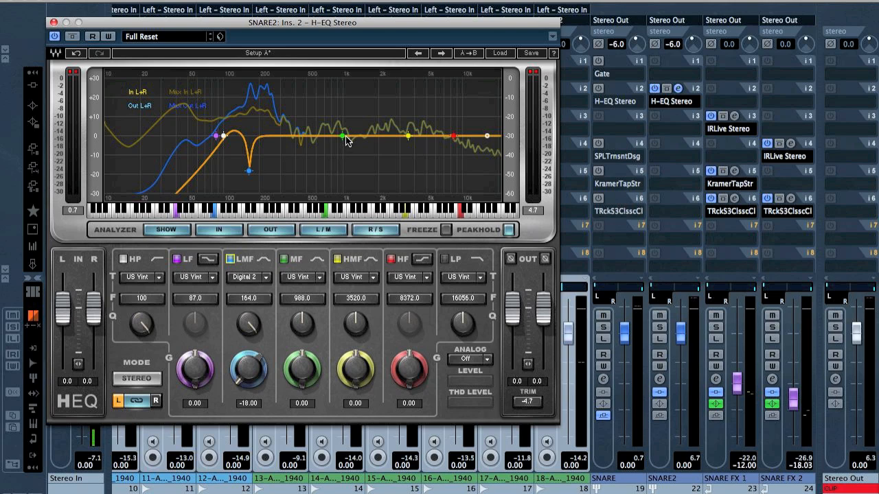
pyautogui.moveTo(345, 135); pyautogui.dragTo(311, 142)
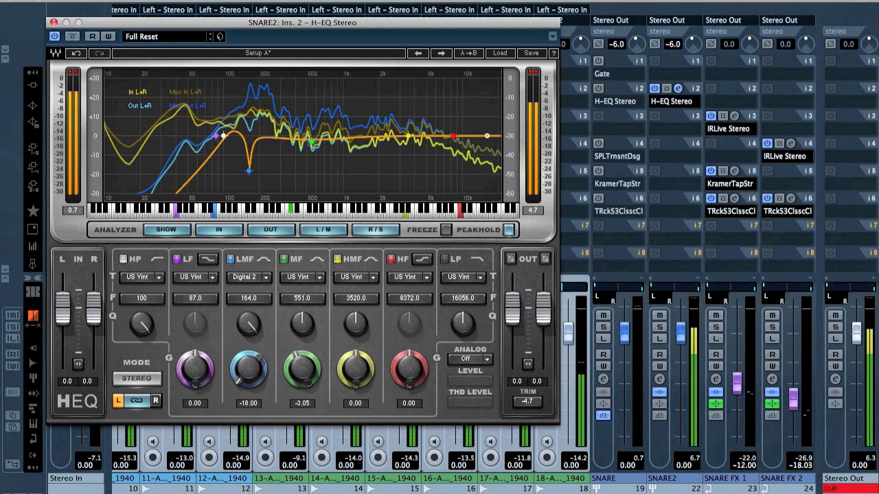
# - Insert SPL Transient Designer in SNARE2's fourth insert slot and raise both its attack and sustain
pyautogui.click(669, 145)
pyautogui.moveTo(695, 299)
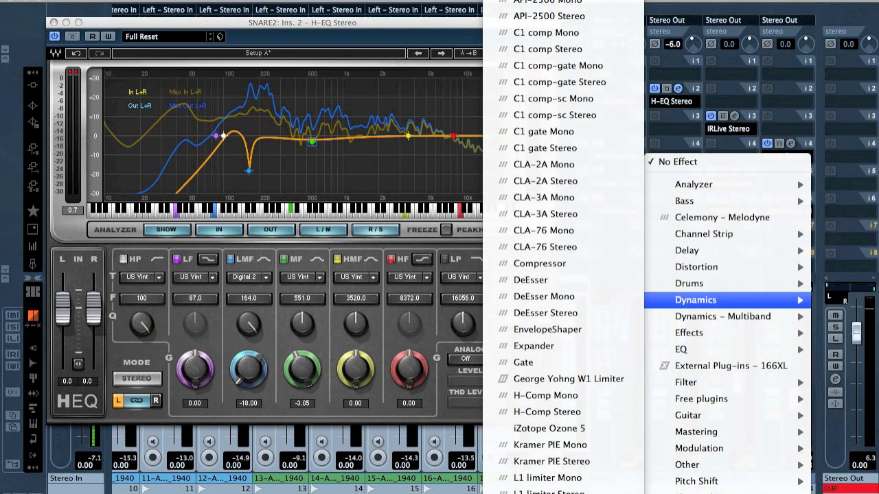
pyautogui.click(427, 336)
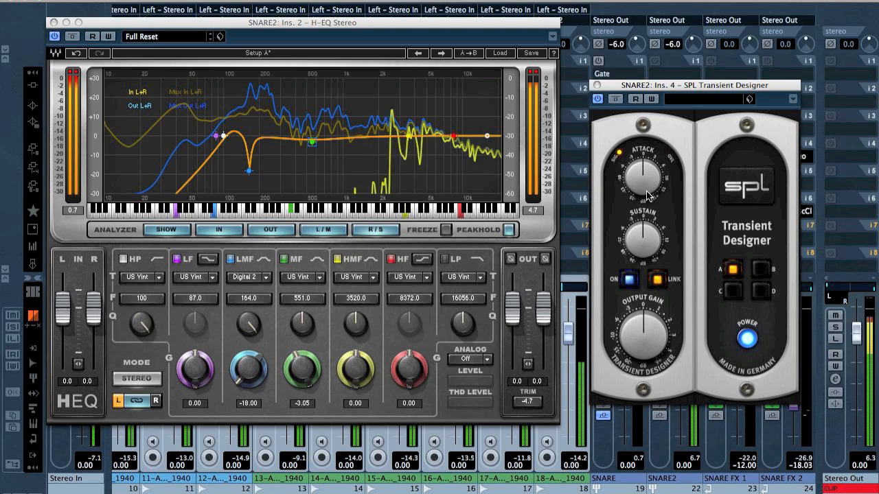
pyautogui.moveTo(649, 195); pyautogui.dragTo(635, 145)
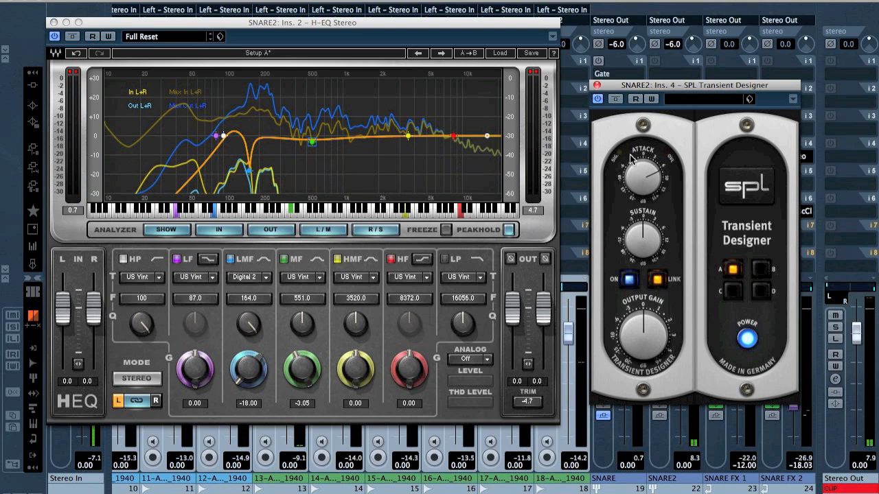
pyautogui.moveTo(671, 86); pyautogui.dragTo(453, 89)
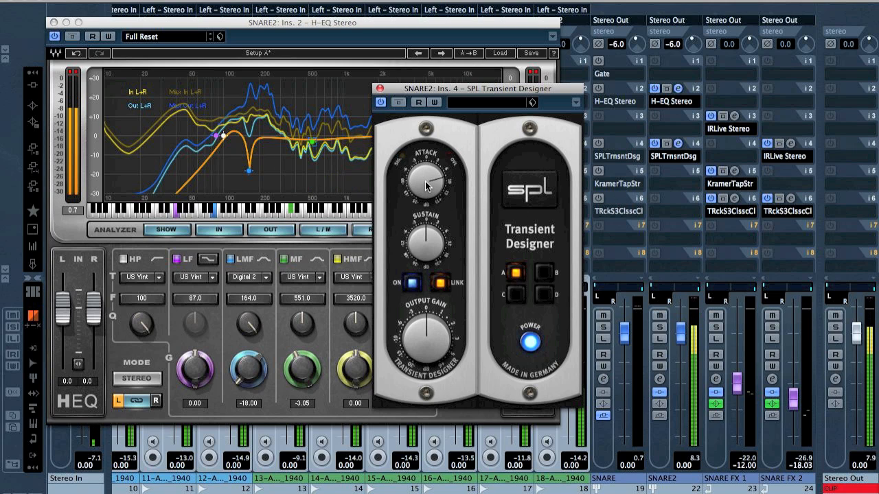
pyautogui.moveTo(424, 224); pyautogui.dragTo(421, 210)
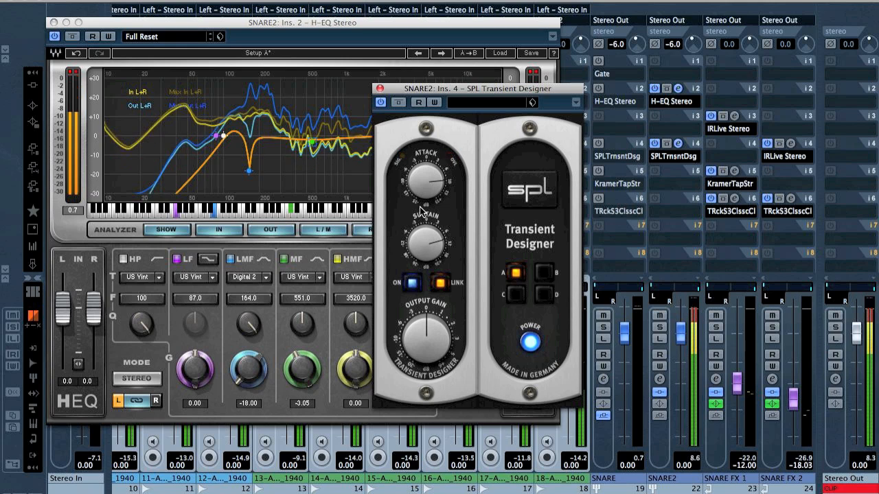
# - Insert Kramer Tape Stereo in SNARE2's fifth insert slot, load the Snare drum preset and turn the tape noise off
pyautogui.click(665, 185)
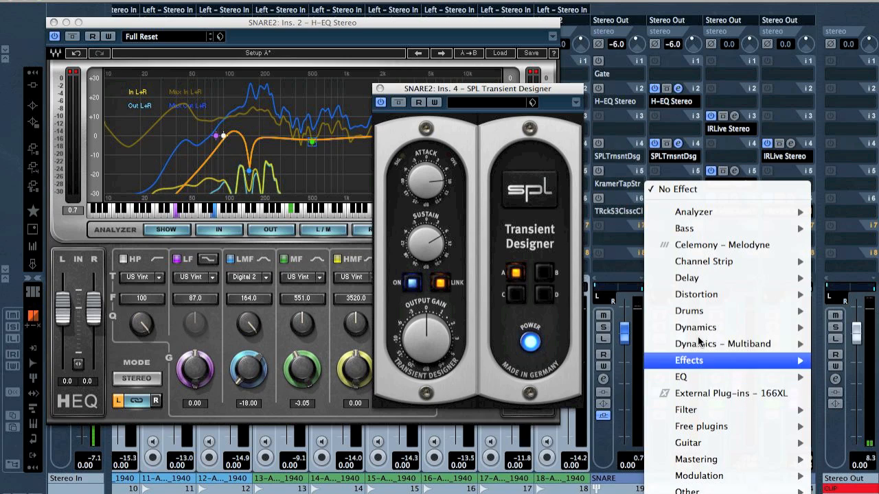
pyautogui.moveTo(695, 295)
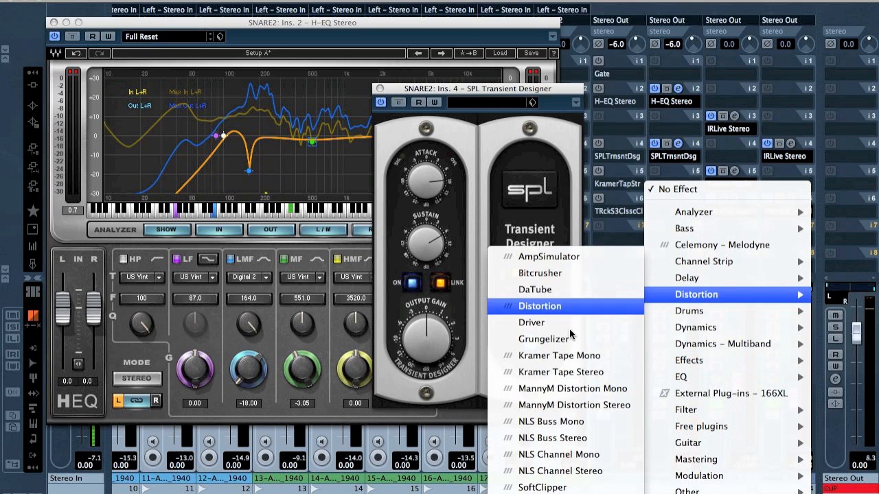
pyautogui.click(576, 374)
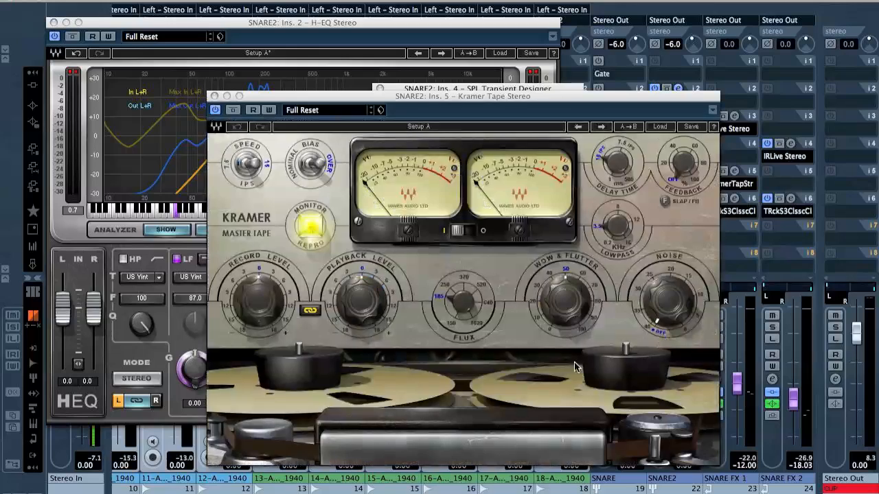
pyautogui.click(661, 128)
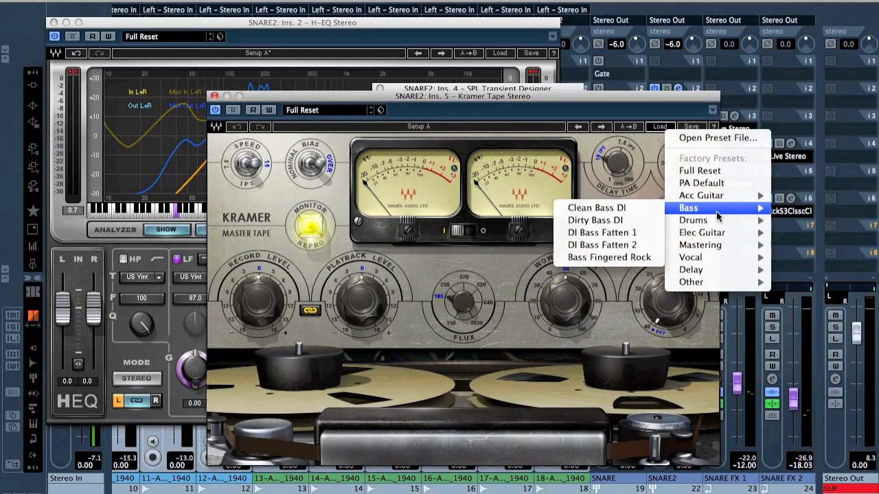
pyautogui.moveTo(714, 220)
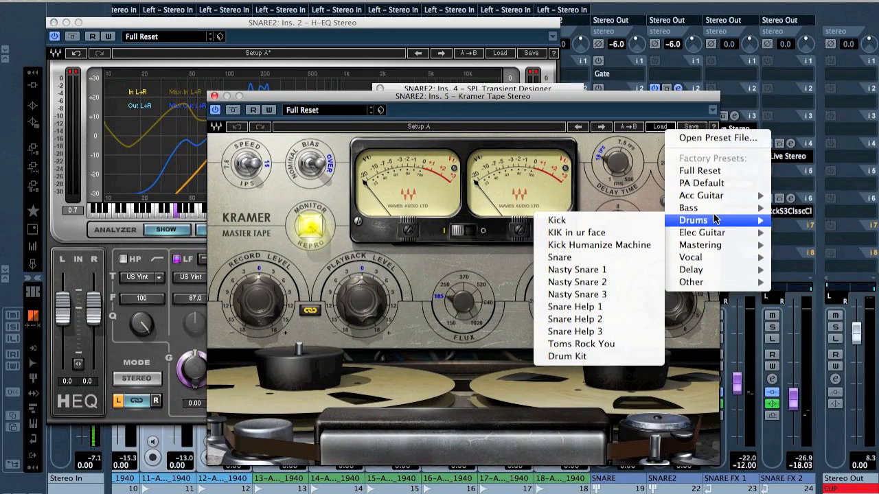
pyautogui.click(588, 256)
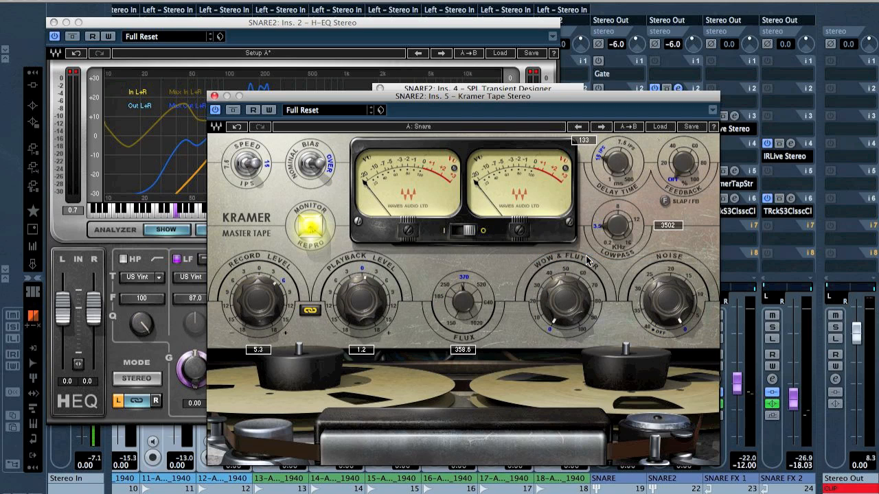
pyautogui.moveTo(667, 298)
pyautogui.mouseDown()
pyautogui.moveTo(673, 275)
pyautogui.moveTo(673, 306)
pyautogui.mouseUp()
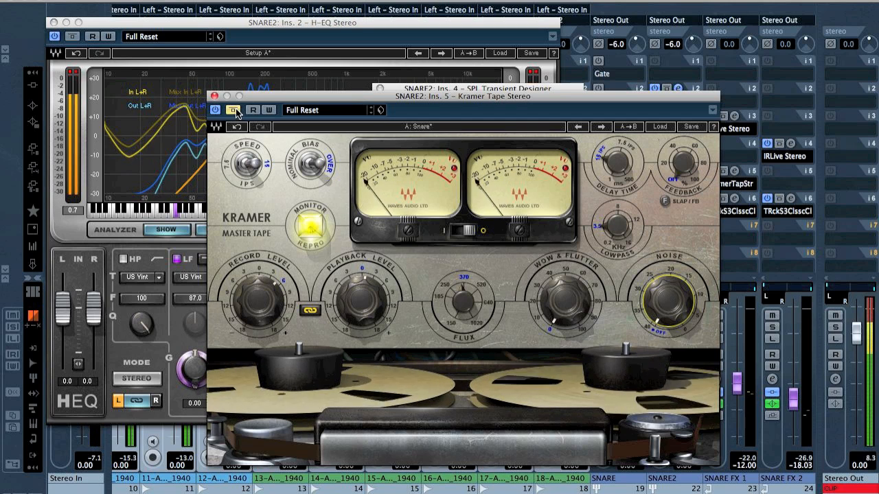
# - Unlink the tape's record and playback levels, lower the record level to about 3 and compare with the effect bypassed
pyautogui.click(310, 310)
pyautogui.moveTo(261, 299); pyautogui.dragTo(261, 321)
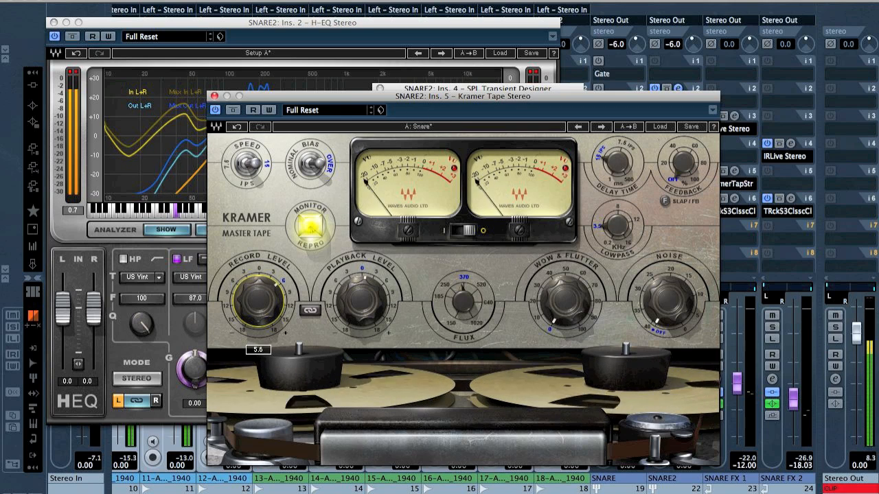
pyautogui.click(233, 111)
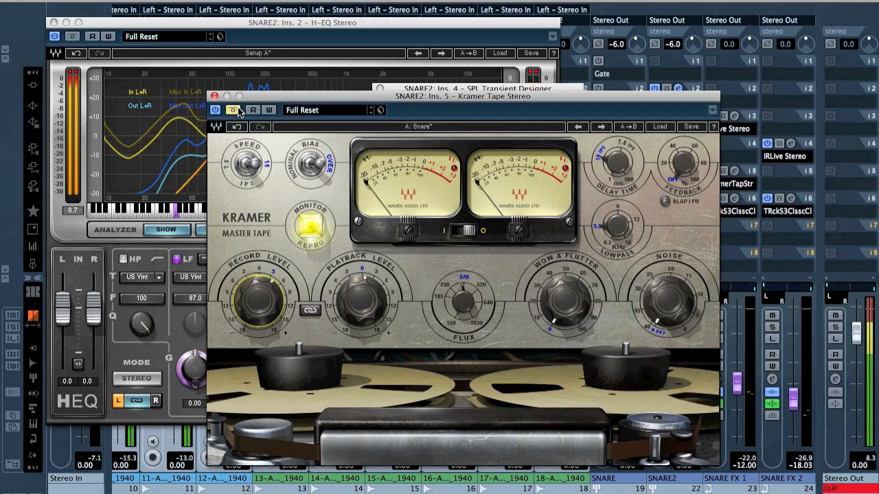
# - Fine-tune the attack and sustain in SNARE2's Transient Designer, and close the Kramer Tape and Transient Designer windows
pyautogui.click(449, 88)
pyautogui.moveTo(427, 172); pyautogui.dragTo(425, 188)
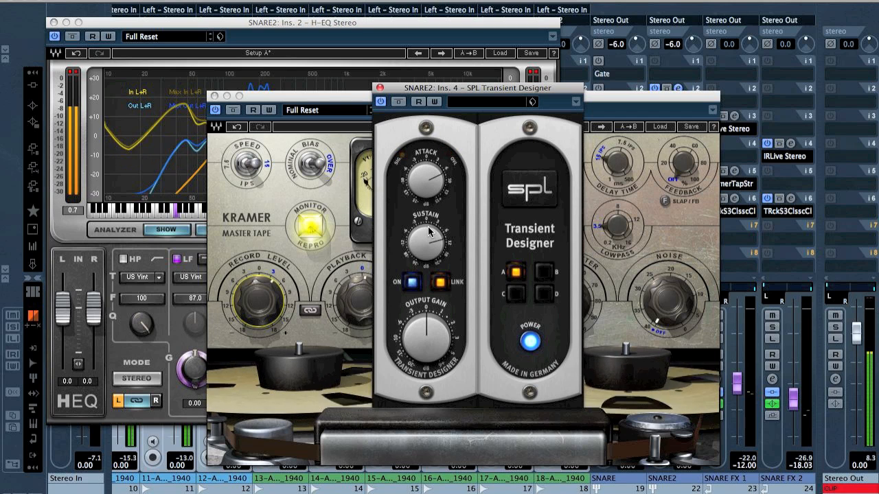
pyautogui.moveTo(424, 247); pyautogui.dragTo(425, 236)
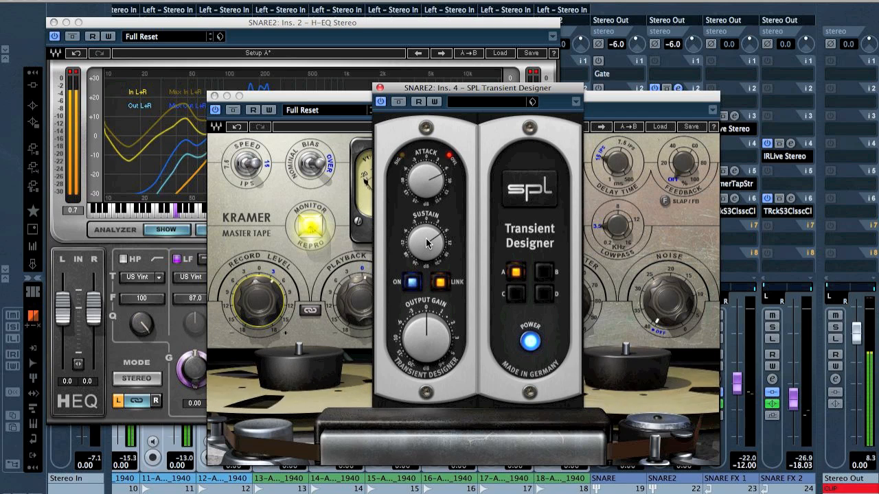
pyautogui.click(215, 96)
pyautogui.click(381, 87)
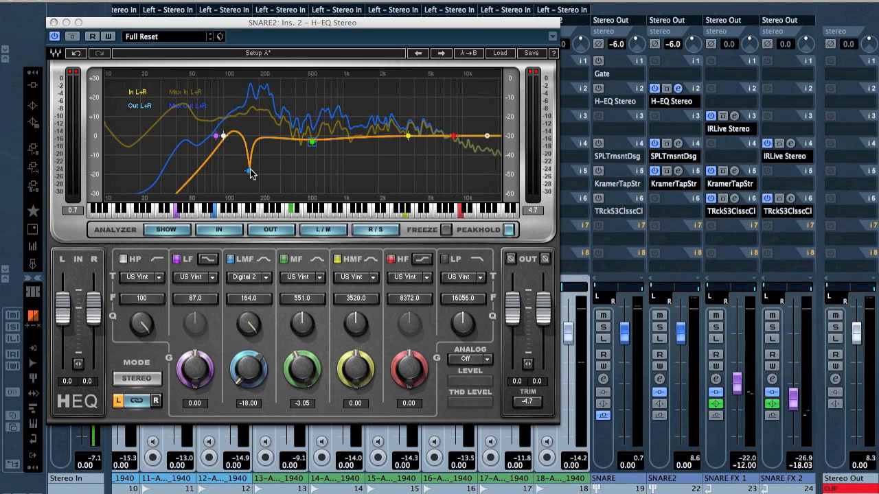
# - Sweep the LMF band upwards with an 18 dB boost, widen its Q, and cut it to -18 dB at 381 Hz
pyautogui.moveTo(250, 173); pyautogui.dragTo(294, 101)
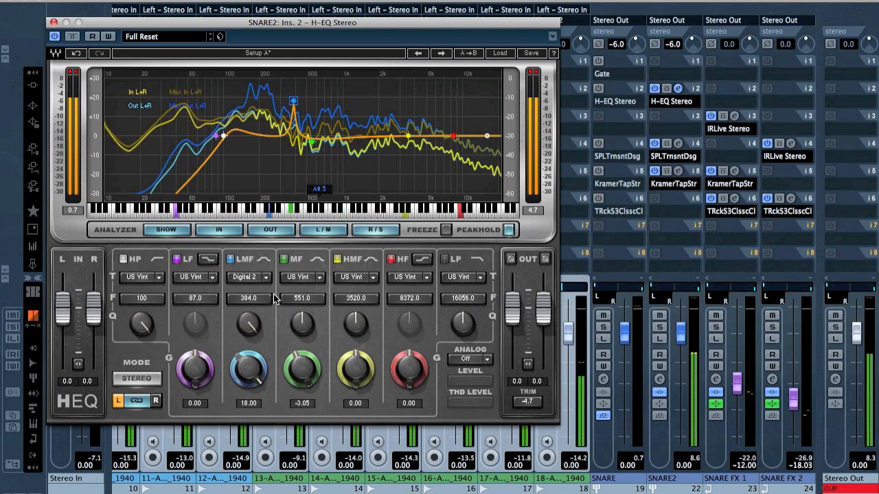
pyautogui.moveTo(248, 324); pyautogui.dragTo(248, 338)
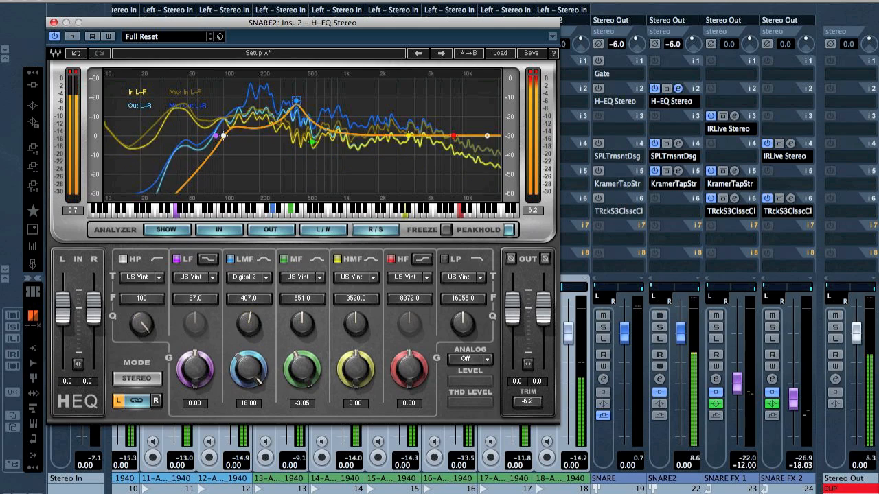
pyautogui.moveTo(293, 101); pyautogui.dragTo(293, 151)
pyautogui.moveTo(254, 371); pyautogui.dragTo(254, 393)
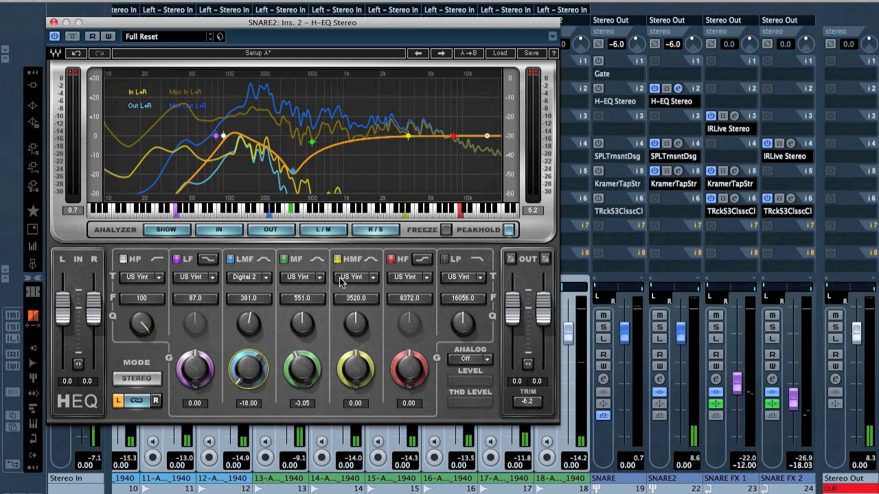
# - Switch the HMF band to UK Vint 1 with a changed Q and sweep it down to 256 Hz with an 18 dB boost
pyautogui.moveTo(360, 299); pyautogui.dragTo(361, 322)
pyautogui.click(355, 323)
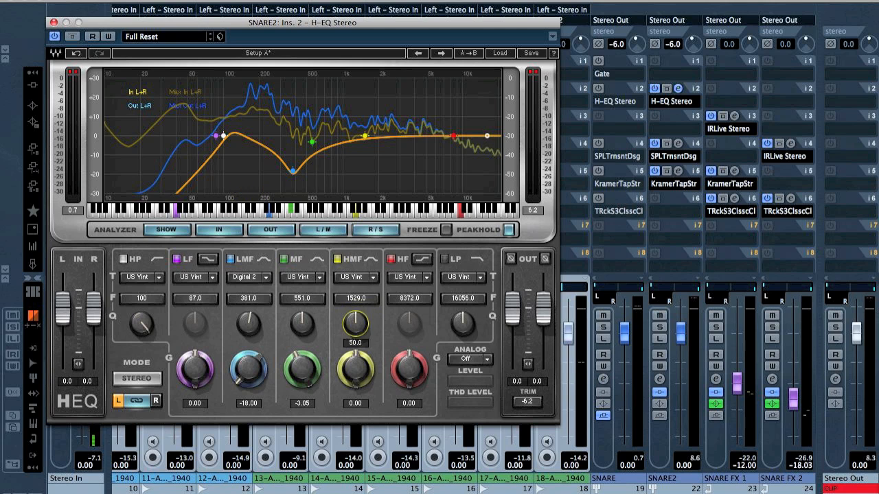
pyautogui.moveTo(368, 366); pyautogui.dragTo(367, 336)
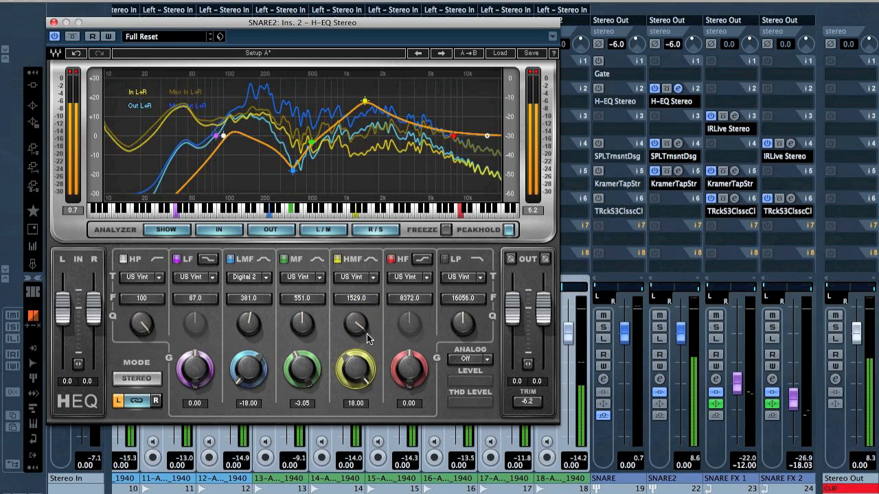
pyautogui.click(349, 274)
pyautogui.moveTo(368, 101); pyautogui.dragTo(272, 101)
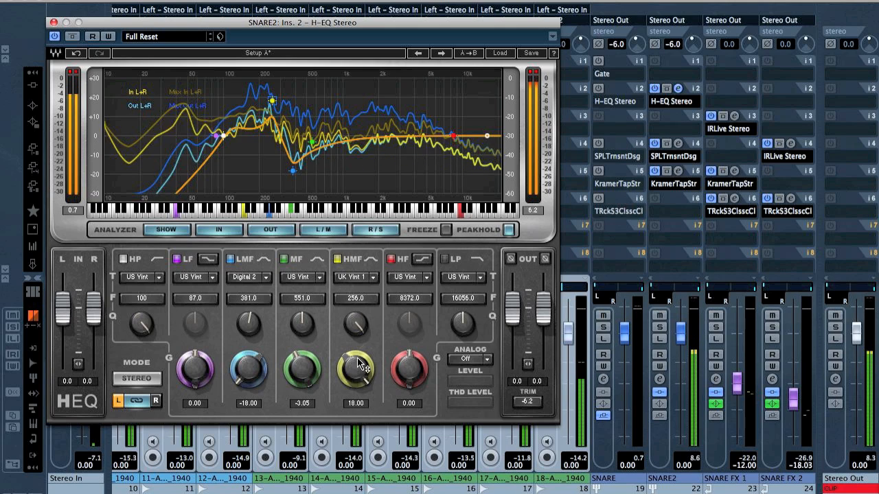
# - Try the HMF band at -18 dB, settle on a -4.05 dB cut and compare it off and on, leaving it enabled
pyautogui.moveTo(356, 369); pyautogui.dragTo(356, 424)
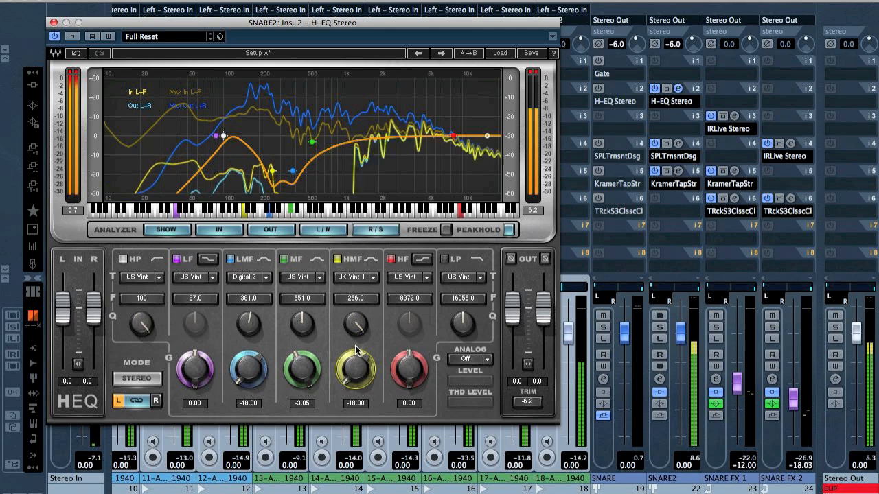
pyautogui.click(338, 259)
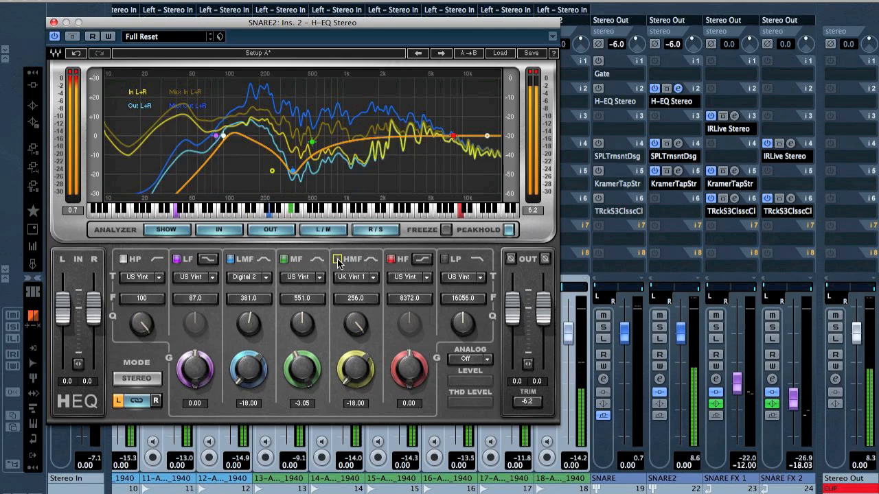
pyautogui.click(337, 259)
pyautogui.moveTo(362, 364); pyautogui.dragTo(362, 339)
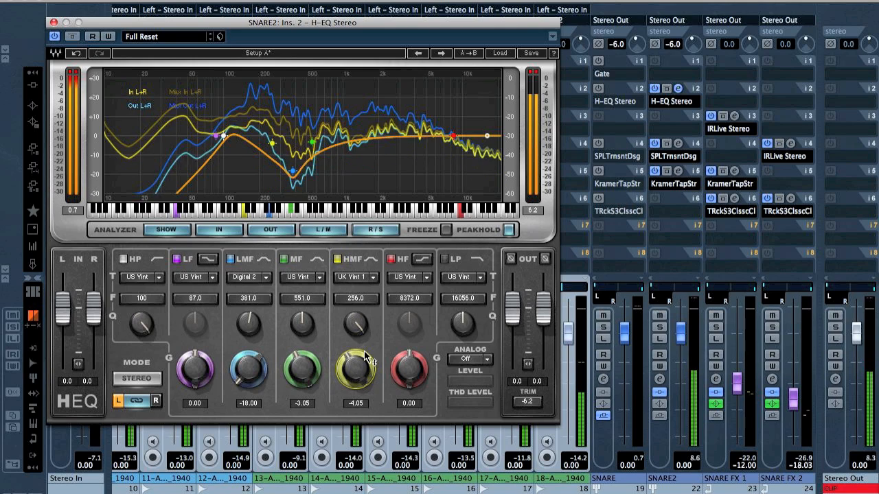
pyautogui.click(337, 260)
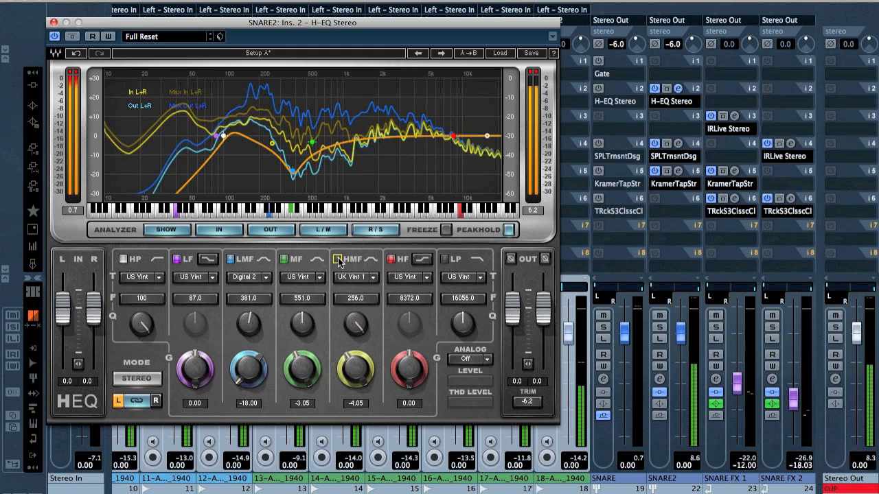
pyautogui.click(338, 259)
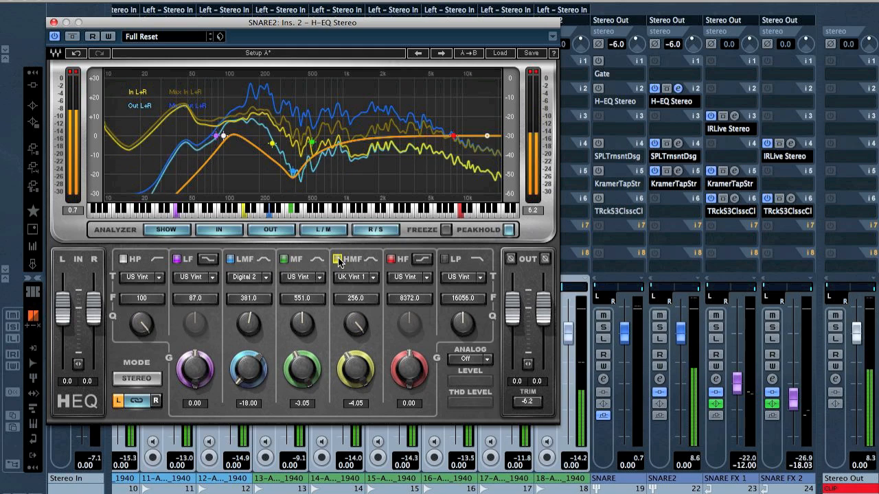
# - Insert TRackS3 Classic Clipper in SNARE2's sixth slot with 10.3 dB gain and -7.4 dB output, and close both plug-in windows
pyautogui.click(664, 213)
pyautogui.moveTo(717, 359)
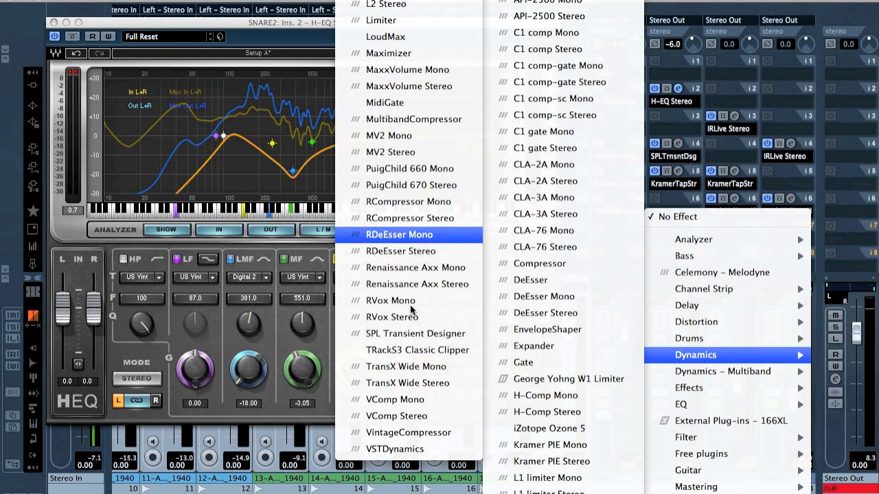
pyautogui.click(404, 355)
pyautogui.moveTo(348, 191); pyautogui.dragTo(362, 98)
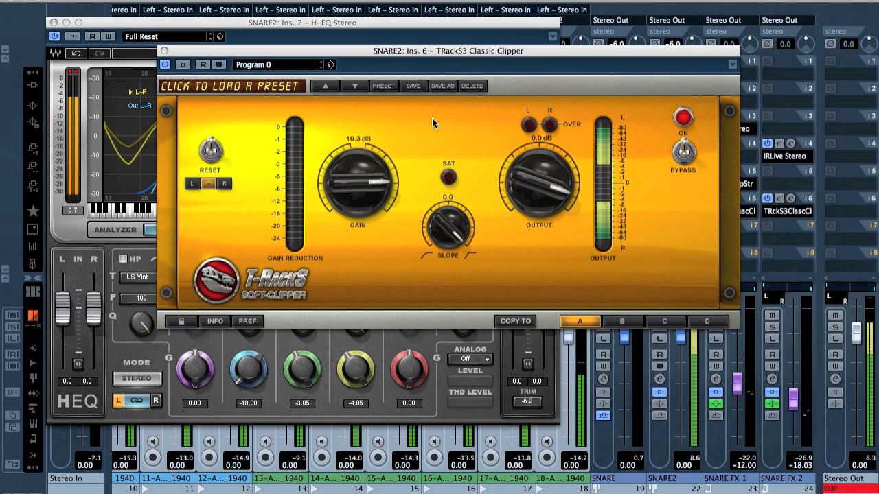
pyautogui.moveTo(527, 174); pyautogui.dragTo(526, 199)
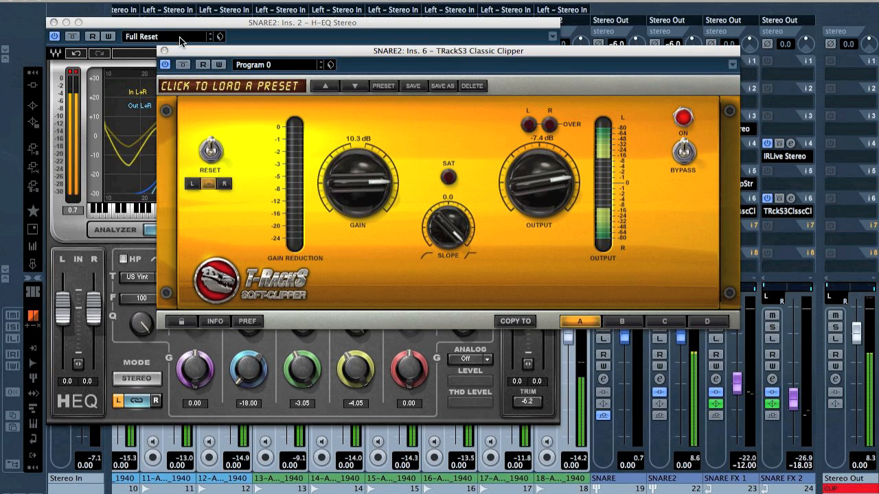
pyautogui.click(164, 52)
pyautogui.click(53, 22)
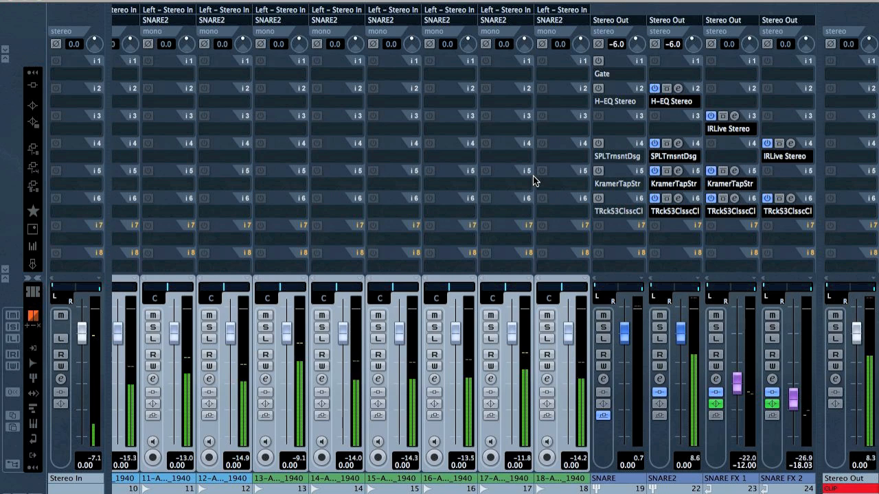
# - Insert a Gate in SNARE2's first insert slot with threshold -35.0, release 10 and hold 50
pyautogui.click(676, 74)
pyautogui.moveTo(706, 265)
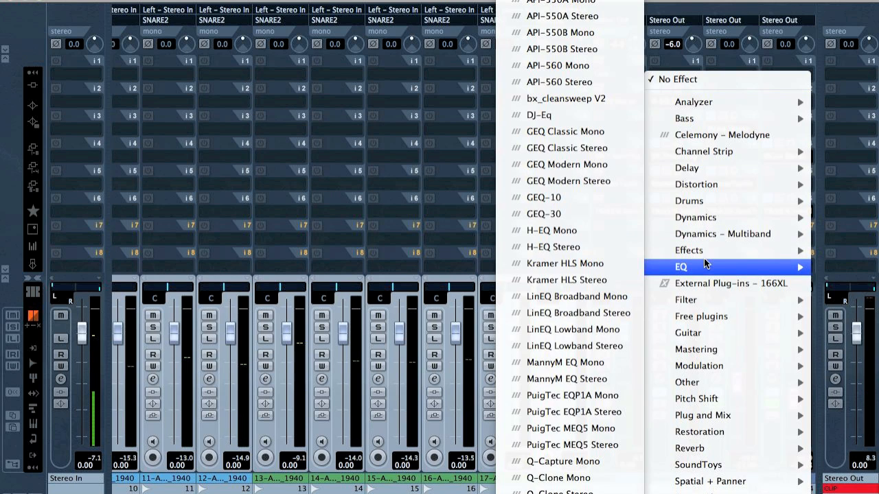
pyautogui.moveTo(659, 221)
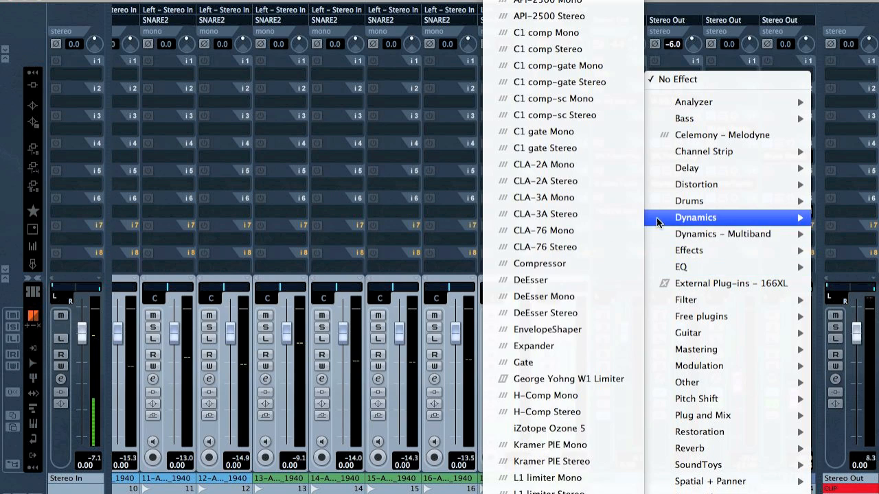
pyautogui.click(546, 361)
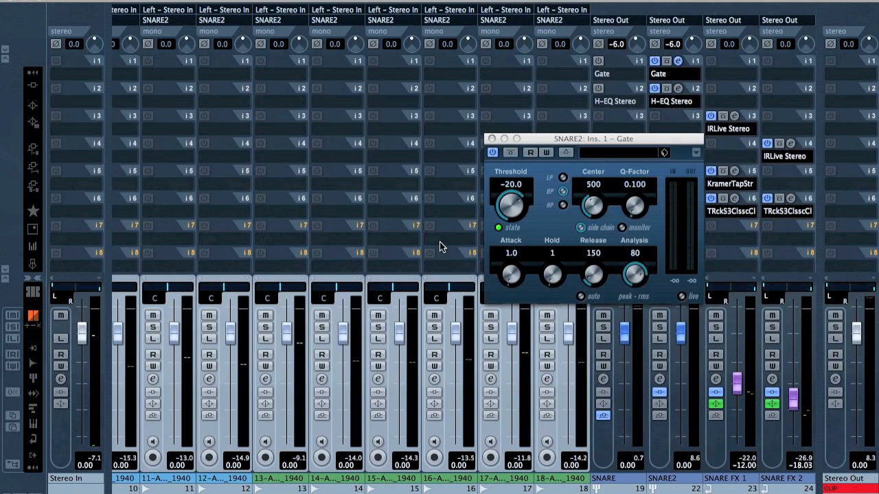
pyautogui.moveTo(513, 204); pyautogui.dragTo(507, 232)
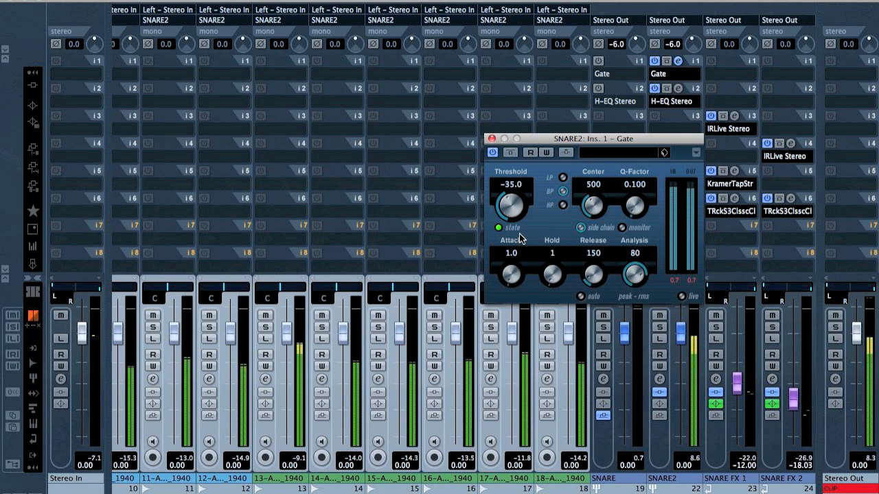
pyautogui.moveTo(593, 275); pyautogui.dragTo(599, 320)
pyautogui.click(551, 253)
pyautogui.write('50')
pyautogui.press('Return')
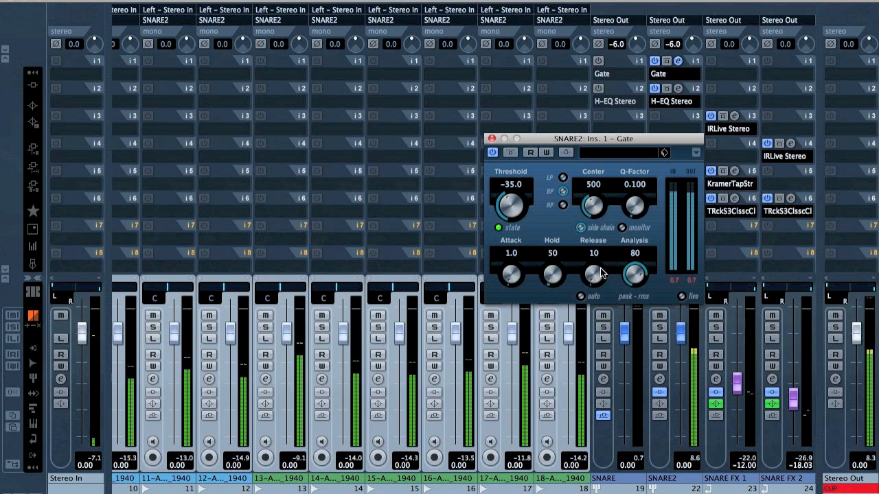
# - Set the gate's release to 178, hold to 180 and threshold to -31.4, and compare it bypassed, leaving it active
pyautogui.moveTo(595, 268); pyautogui.dragTo(595, 245)
pyautogui.moveTo(548, 270); pyautogui.dragTo(561, 251)
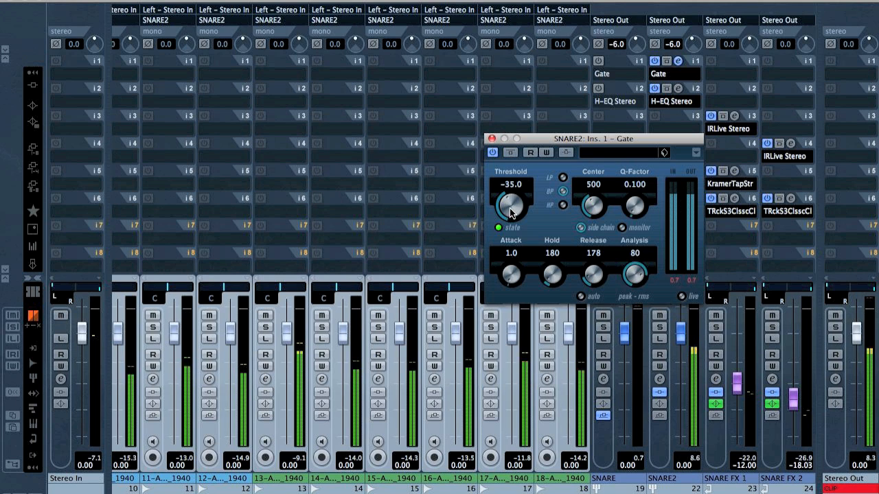
pyautogui.moveTo(514, 204); pyautogui.dragTo(516, 199)
pyautogui.click(509, 153)
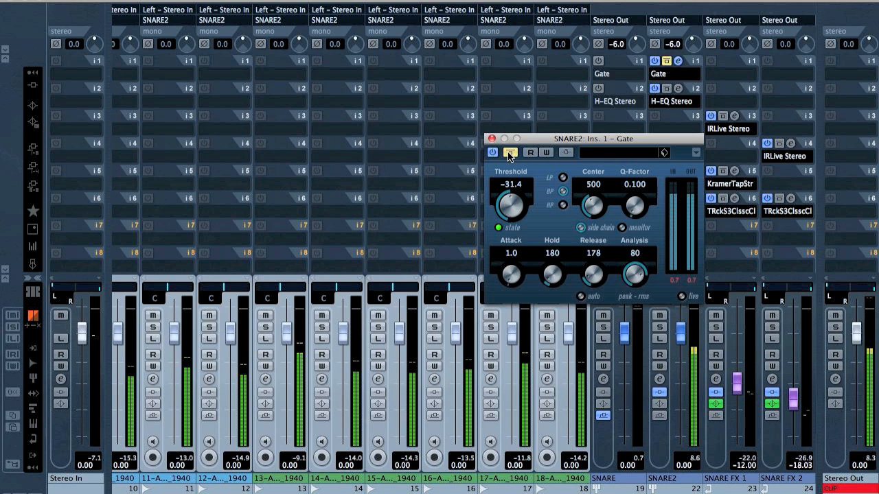
pyautogui.click(510, 153)
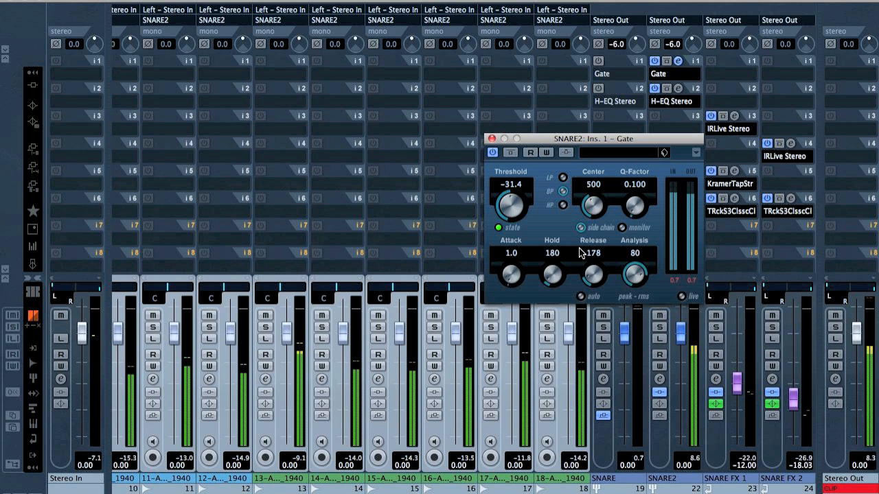
# - Shorten the hold of SNARE2's Gate to 80 and close the plug-in window
pyautogui.moveTo(597, 276); pyautogui.dragTo(556, 309)
pyautogui.moveTo(595, 270); pyautogui.dragTo(544, 273)
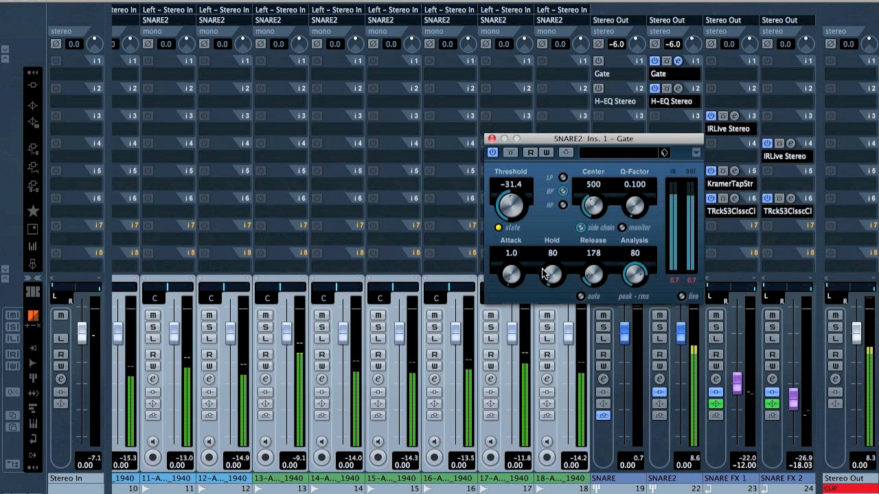
pyautogui.click(492, 140)
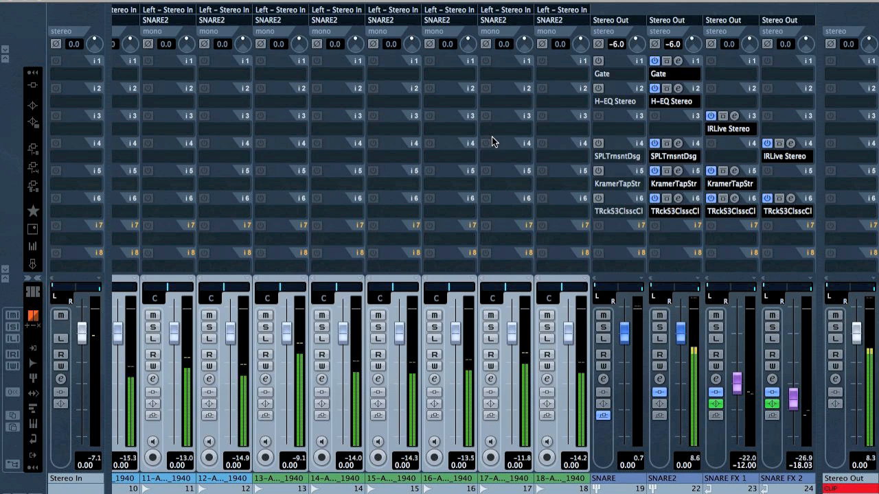
# - Examine the IRLive reverb, Kramer Tape, Classic Clipper and channel EQ settings on SNARE FX 1
pyautogui.click(734, 117)
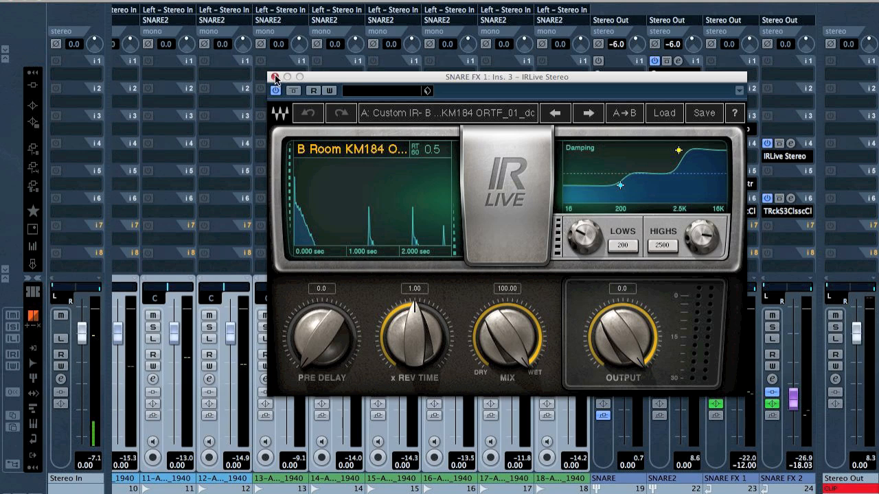
pyautogui.moveTo(395, 79); pyautogui.dragTo(182, 60)
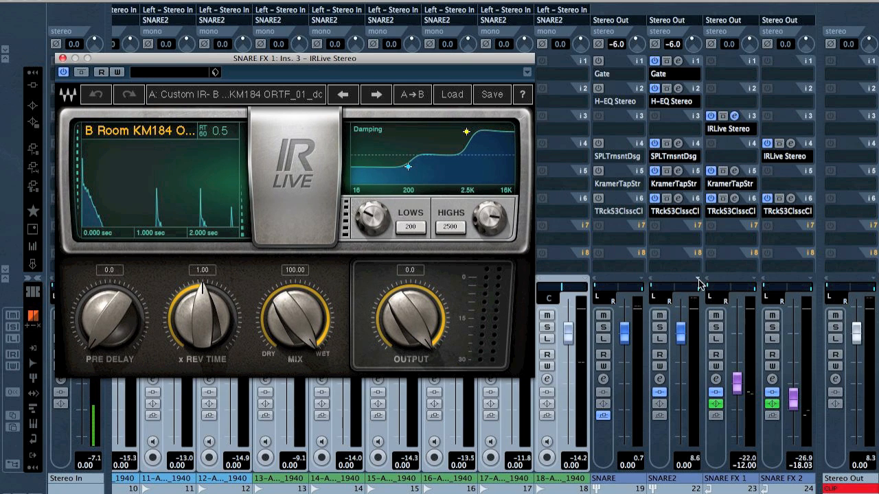
pyautogui.click(735, 171)
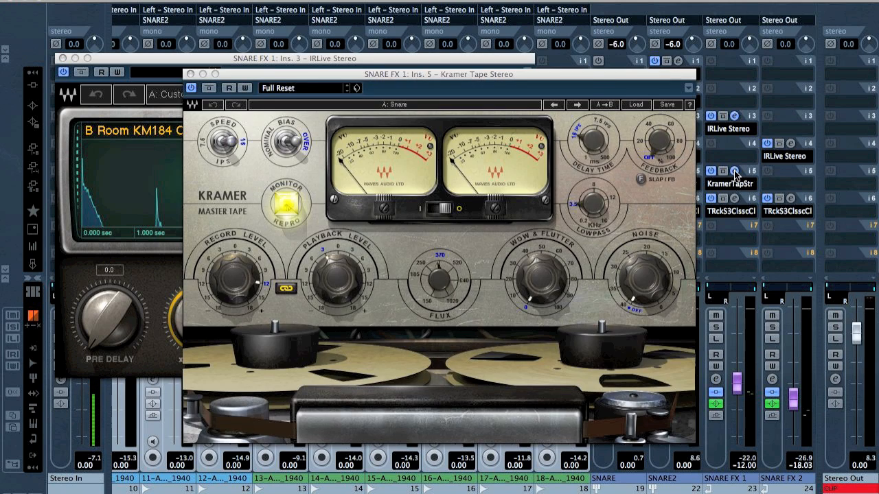
pyautogui.click(734, 172)
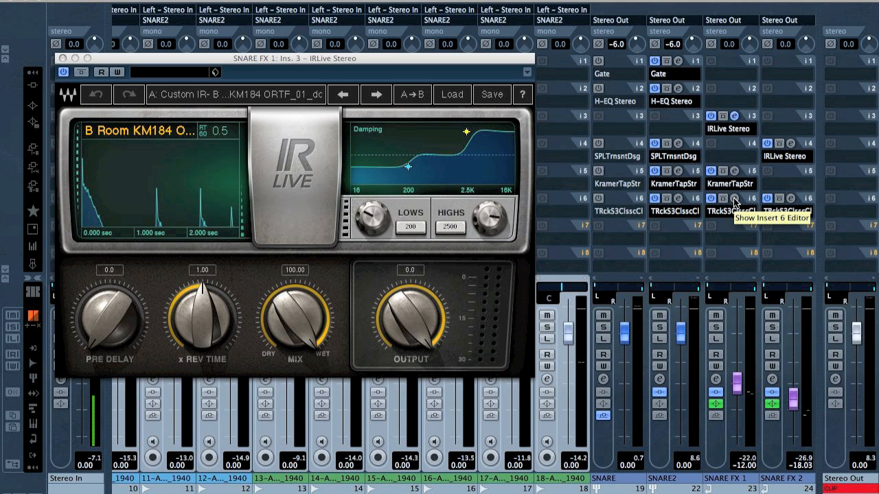
pyautogui.click(735, 199)
pyautogui.click(734, 199)
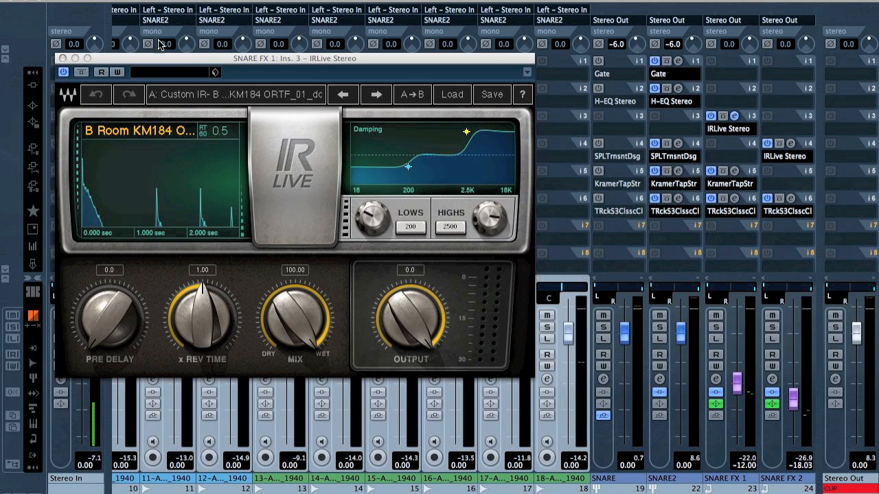
pyautogui.click(61, 59)
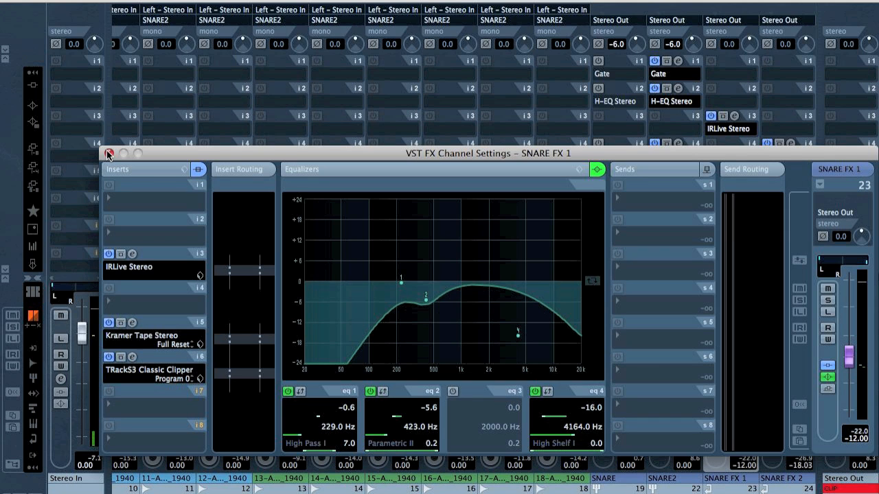
pyautogui.click(107, 154)
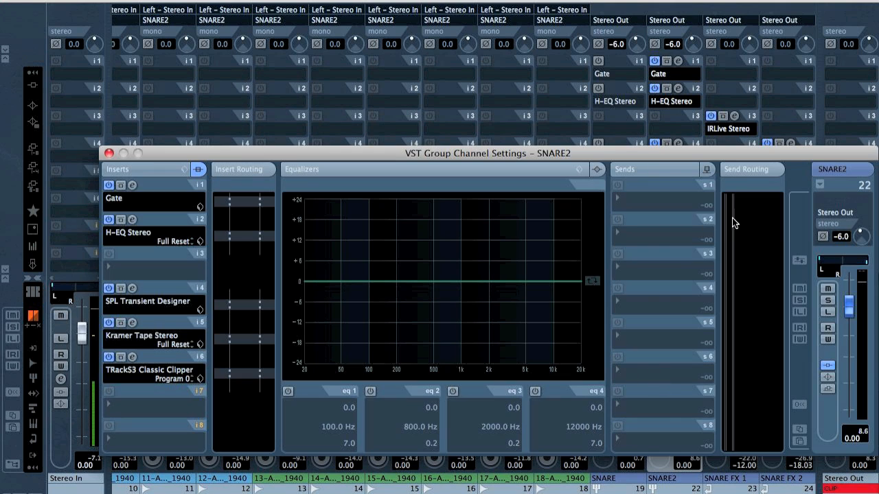
# - Route SNARE2's first send to SNARE FX 1, enable it and set its level to -10.11 dB
pyautogui.click(677, 199)
pyautogui.click(663, 225)
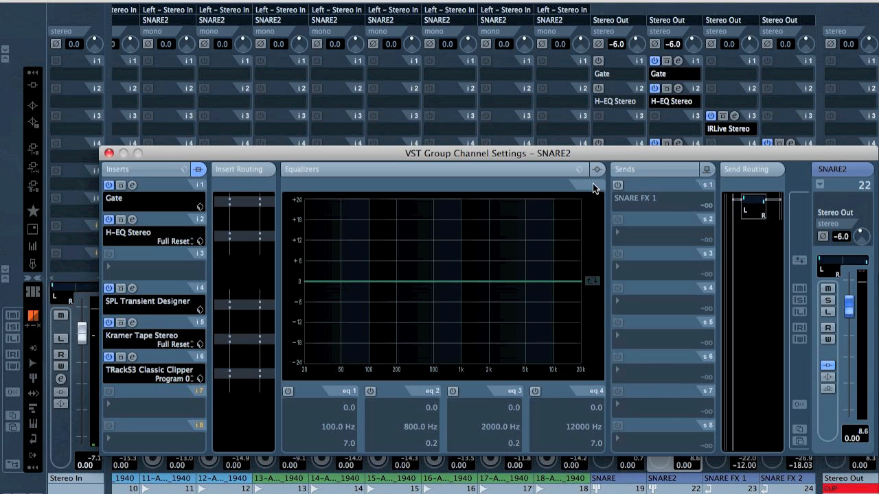
pyautogui.click(617, 185)
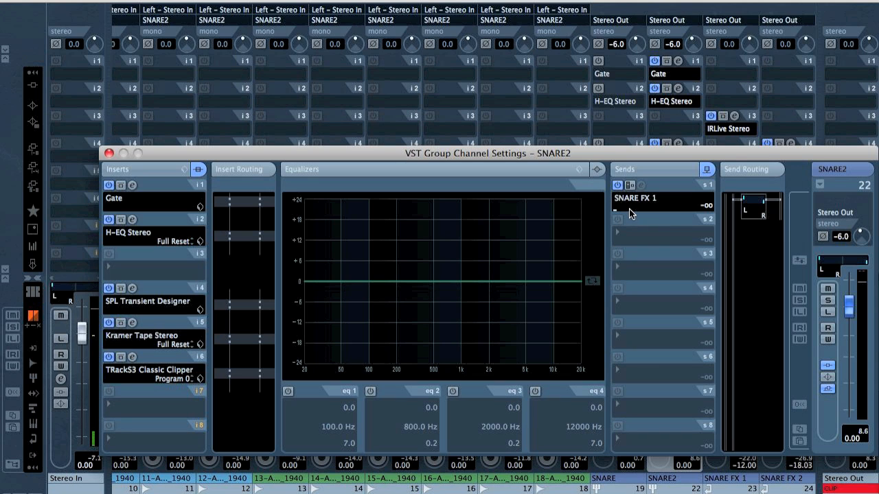
pyautogui.moveTo(629, 209); pyautogui.dragTo(670, 214)
pyautogui.keyDown('super'); pyautogui.click(668, 209); pyautogui.keyUp('super')
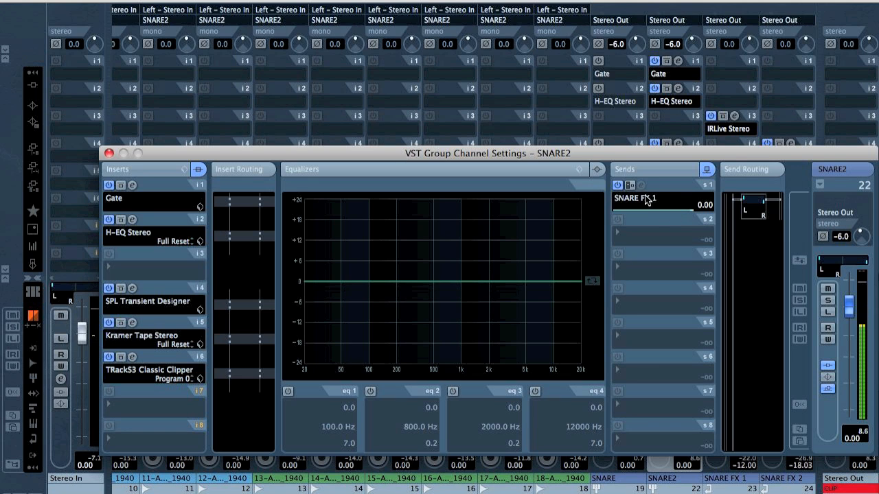
pyautogui.click(675, 214)
pyautogui.moveTo(674, 215); pyautogui.dragTo(656, 215)
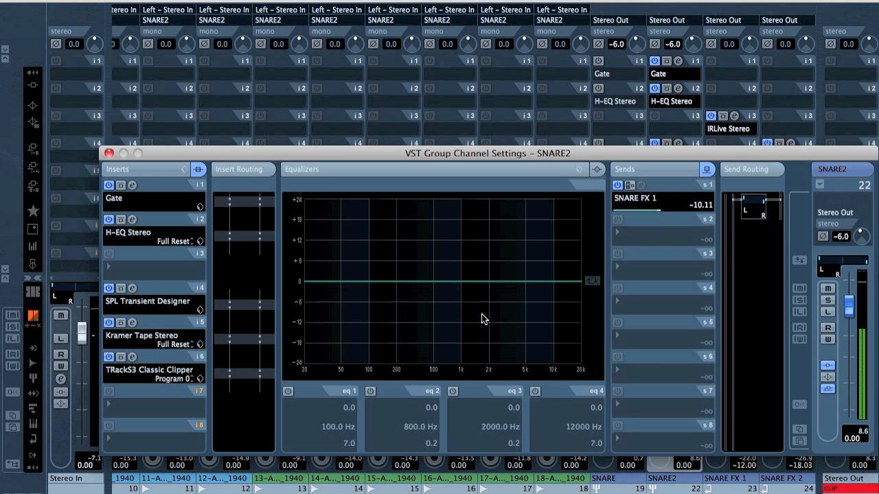
# - Enable band 2 of SNARE2's channel EQ at 575 Hz and set its gain to -6.0 dB
pyautogui.click(370, 390)
pyautogui.moveTo(441, 279); pyautogui.dragTo(438, 237)
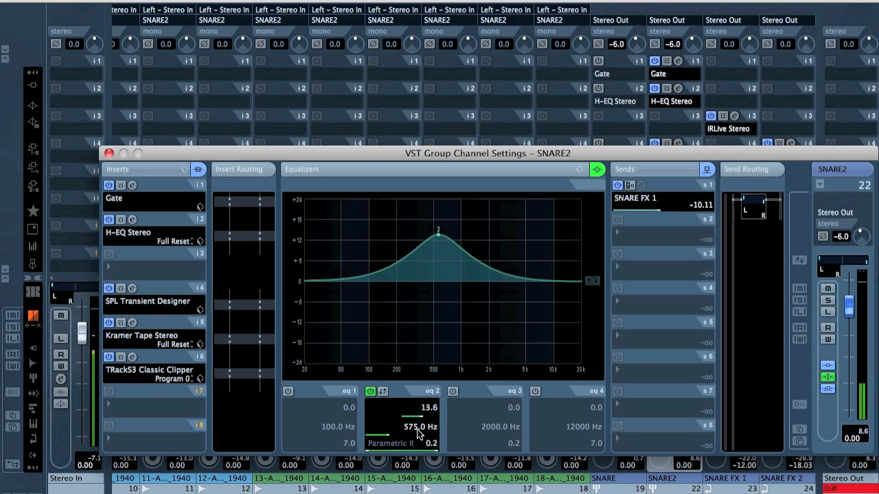
pyautogui.doubleClick(427, 408)
pyautogui.write('-')
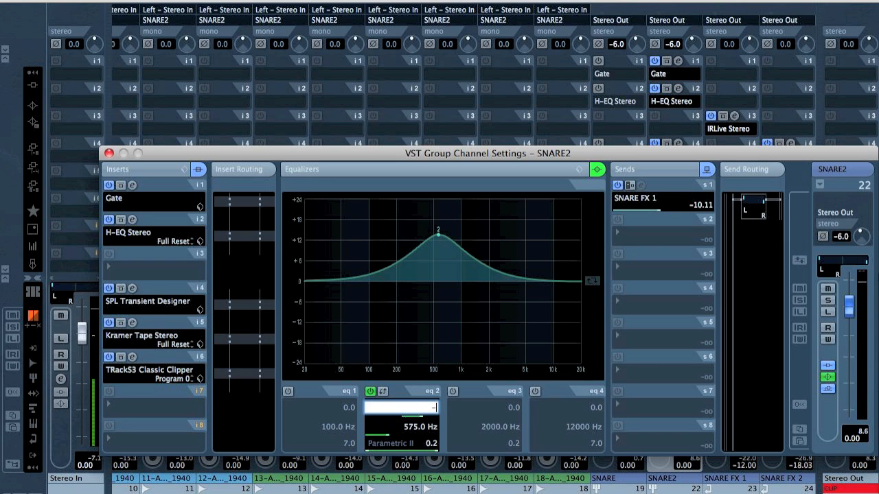
pyautogui.write('6')
pyautogui.press('Return')
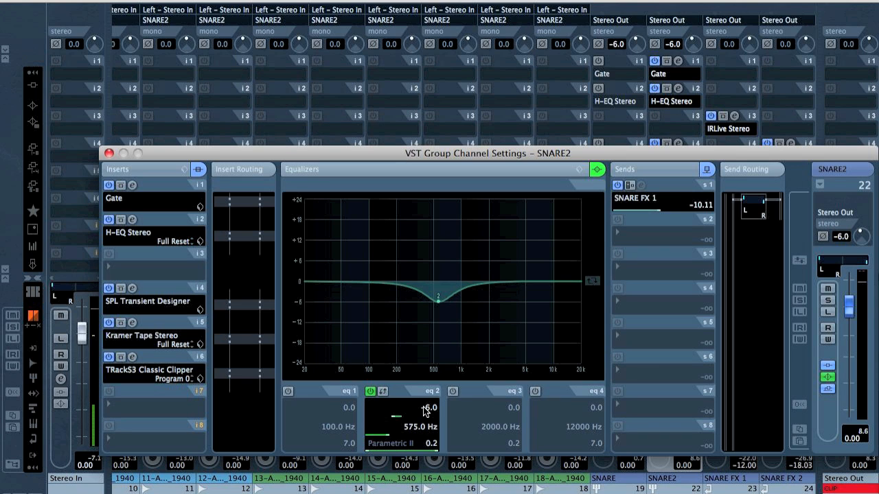
# - Change EQ band 2 to Parametric I, compare it off and on, leave it enabled and close the channel settings
pyautogui.click(405, 445)
pyautogui.click(410, 422)
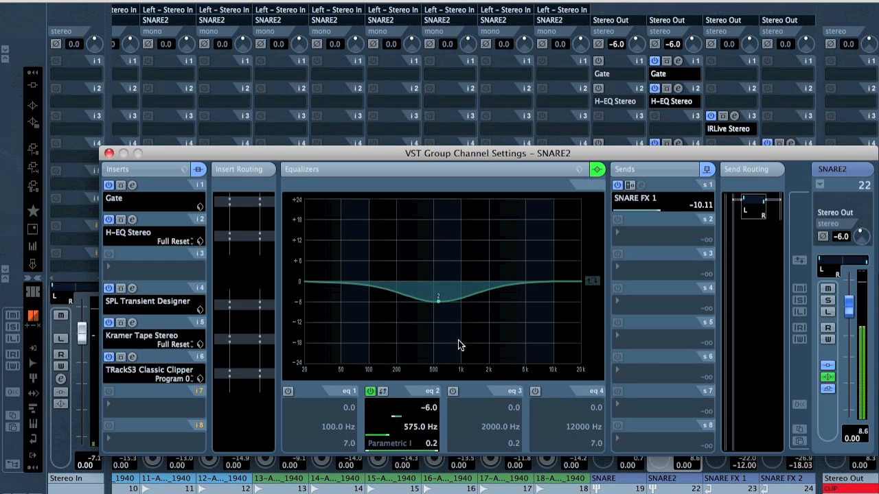
pyautogui.click(370, 392)
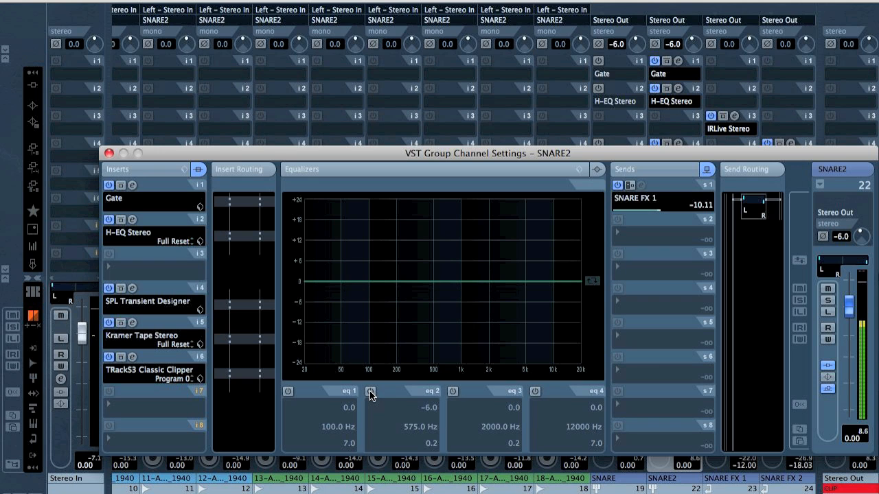
pyautogui.click(370, 391)
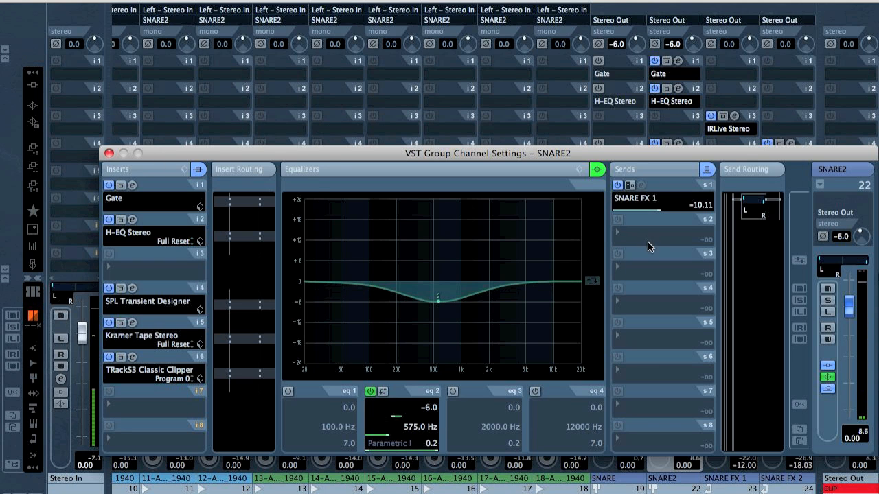
pyautogui.click(109, 154)
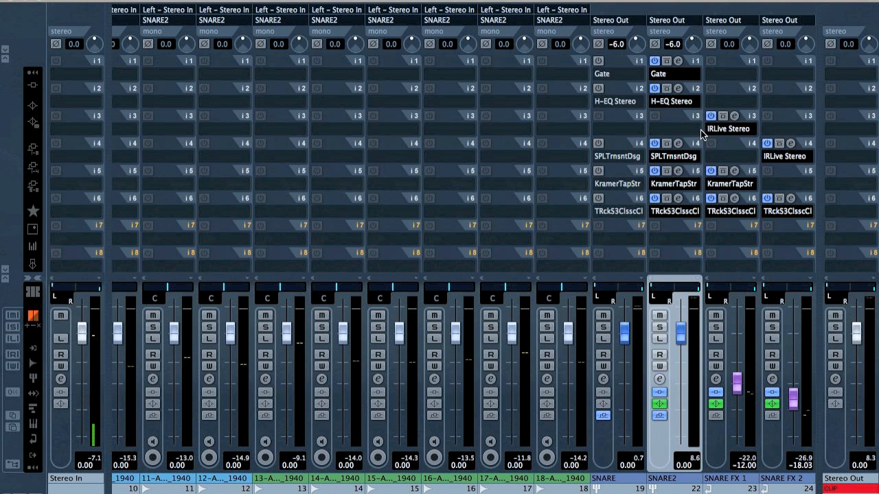
# - Examine the IRLive reverb and Classic Clipper settings on SNARE FX 2
pyautogui.click(790, 143)
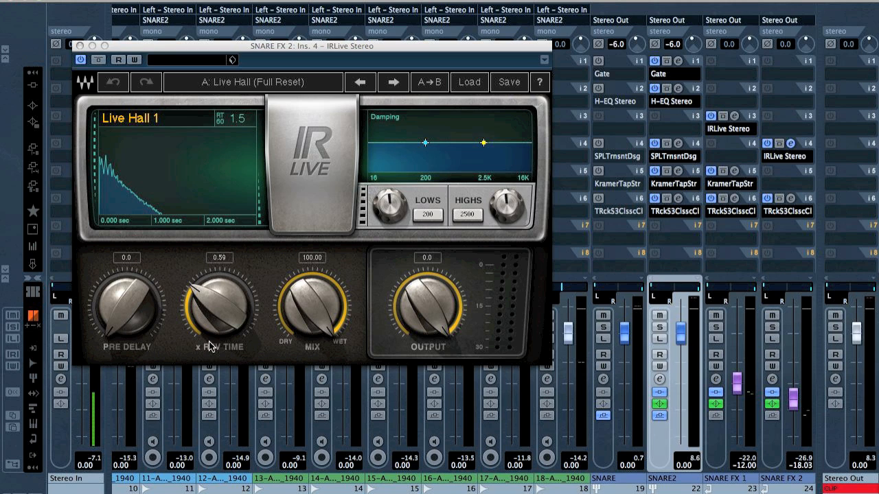
pyautogui.click(79, 46)
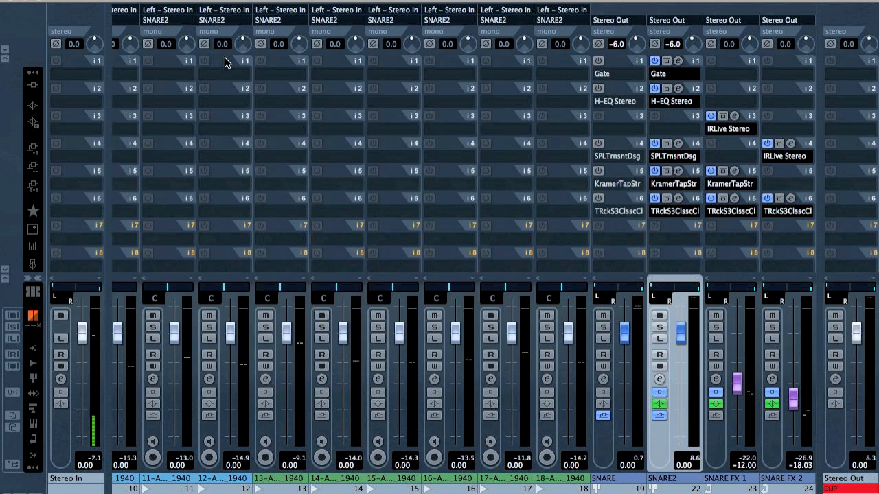
pyautogui.click(791, 199)
pyautogui.click(791, 199)
pyautogui.click(791, 144)
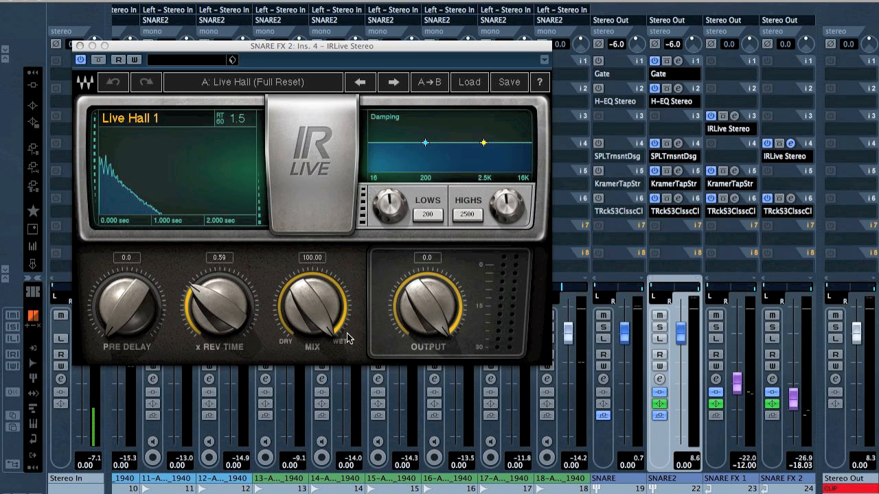
pyautogui.click(79, 45)
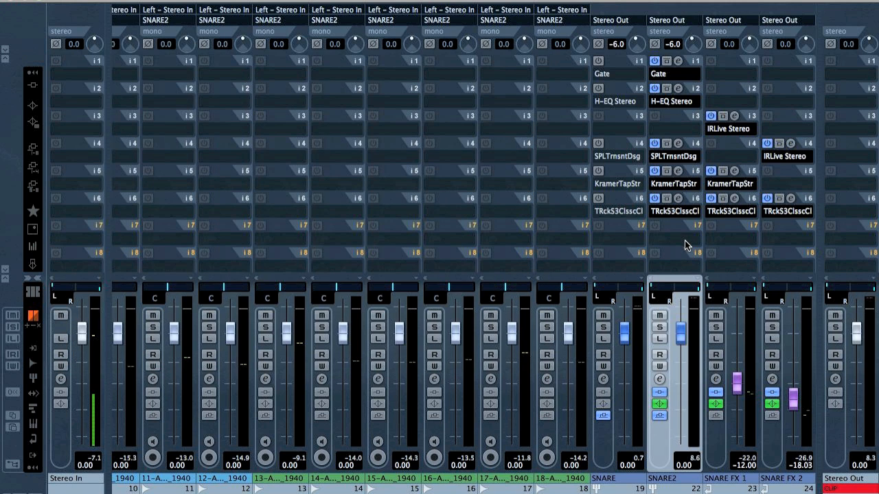
# - Route SNARE2's second send to SNARE FX 2 at -15.85 dB and recheck that effect channel's IRLive reverb
pyautogui.click(659, 378)
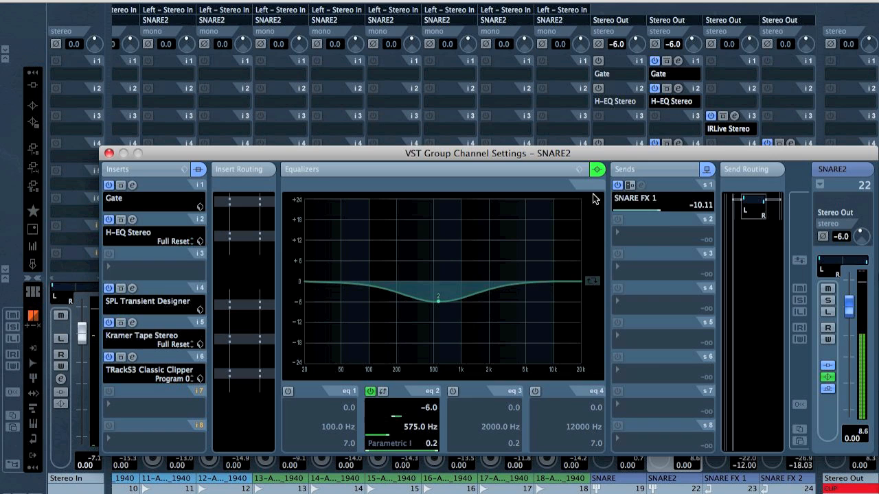
pyautogui.click(655, 234)
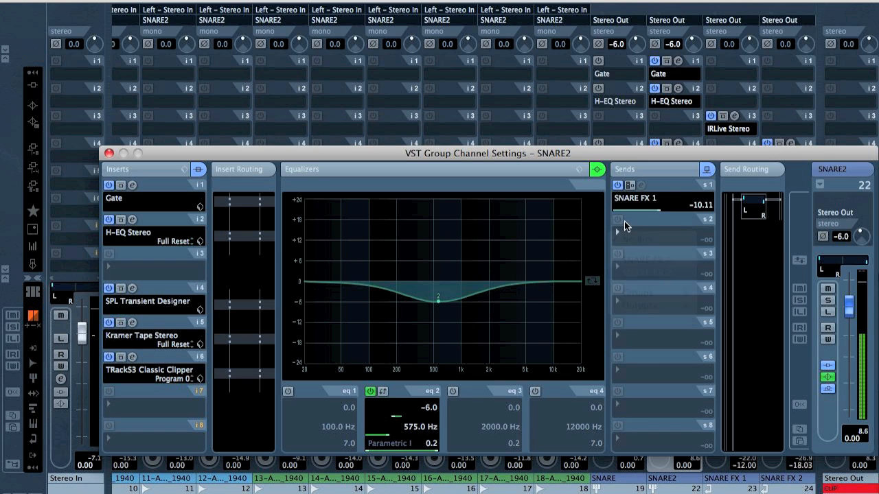
pyautogui.click(663, 273)
pyautogui.moveTo(643, 246)
pyautogui.mouseDown()
pyautogui.moveTo(663, 245)
pyautogui.moveTo(644, 244)
pyautogui.mouseUp()
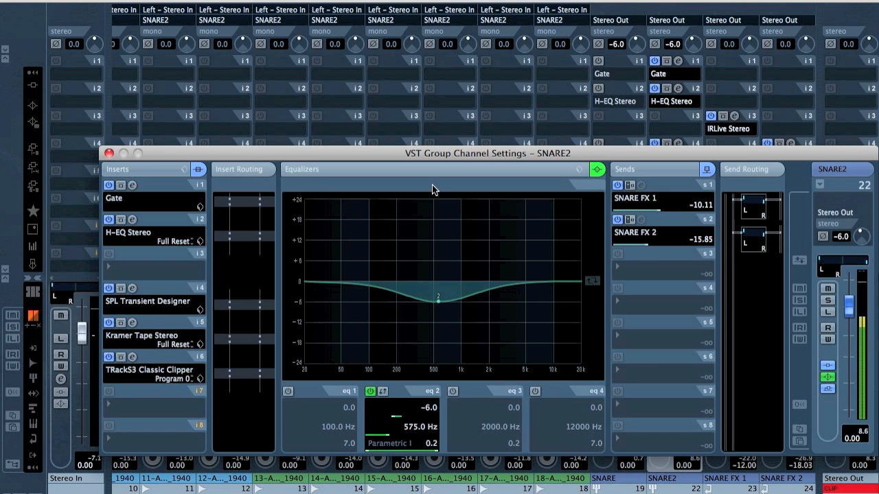
pyautogui.click(109, 153)
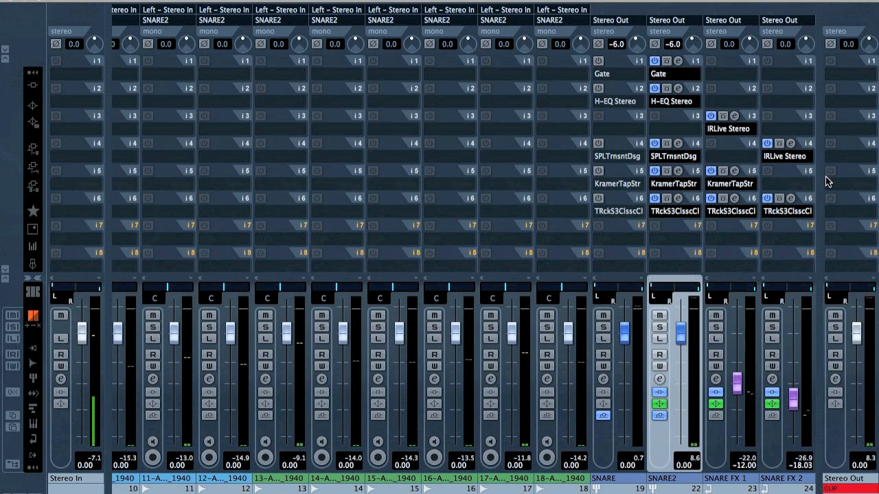
pyautogui.click(791, 144)
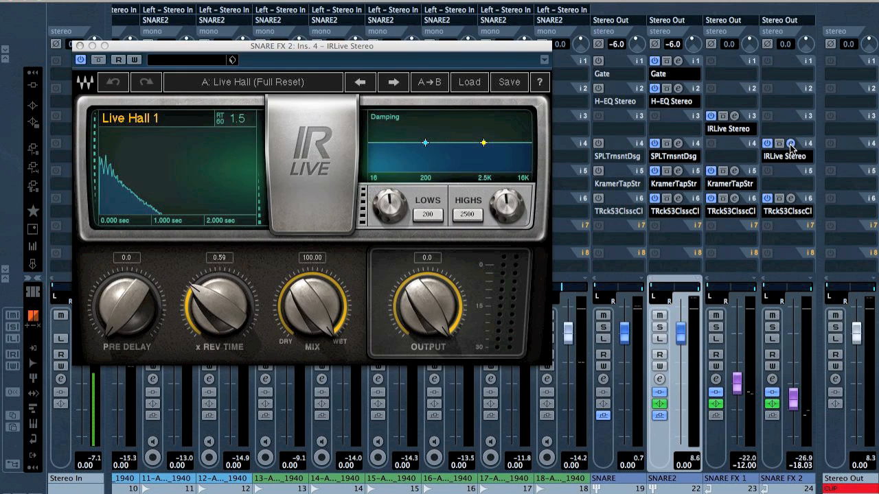
pyautogui.click(791, 144)
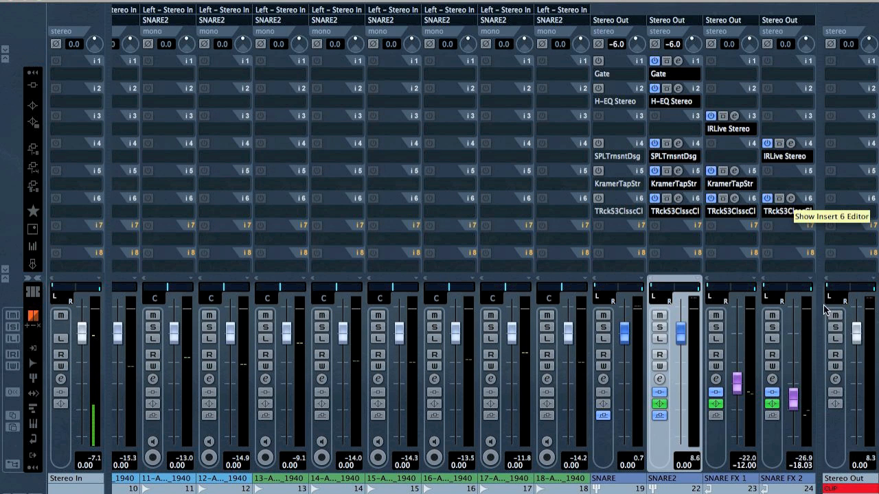
# - Enable automation reading on the Stereo Out track in the project window
pyautogui.click(8, 3)
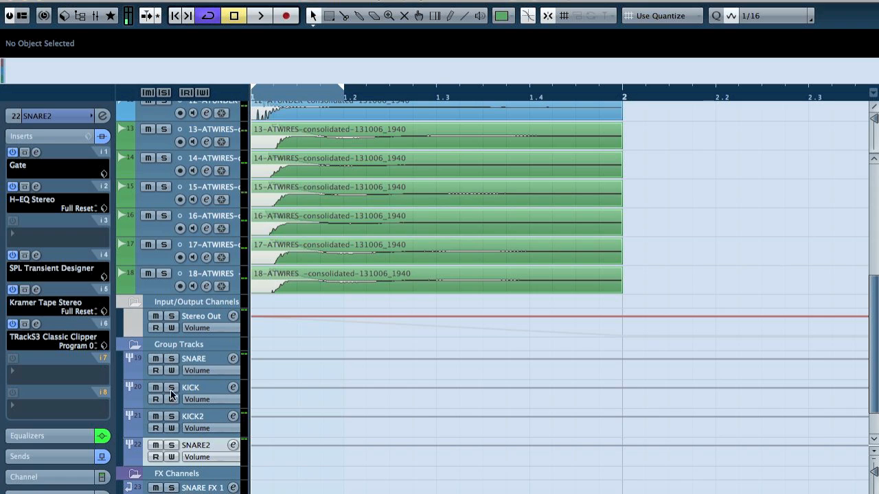
pyautogui.click(155, 327)
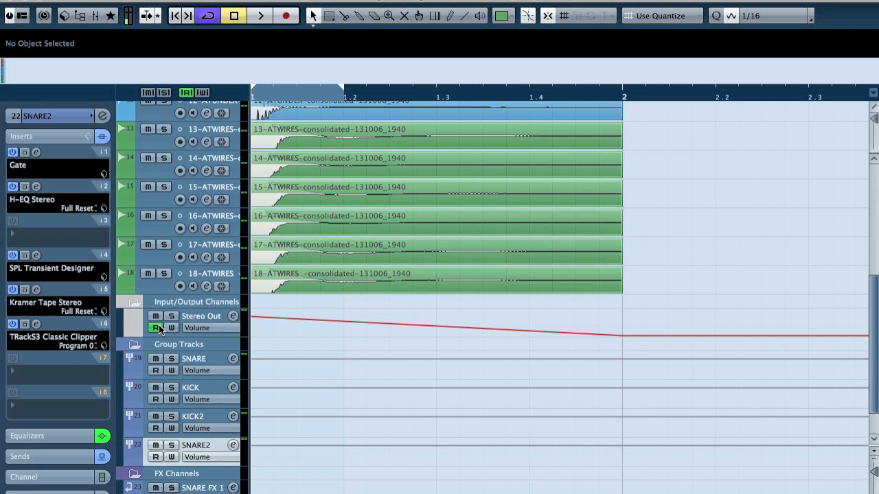
# - Raise SNARE2's send to SNARE FX 2 to -3.18 dB and move the channel settings window off the mixer's effect channels
pyautogui.click(96, 17)
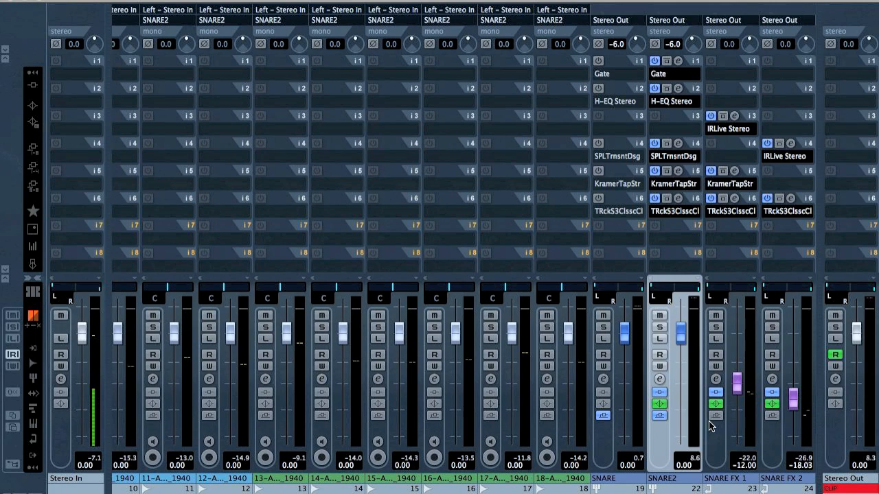
pyautogui.click(659, 379)
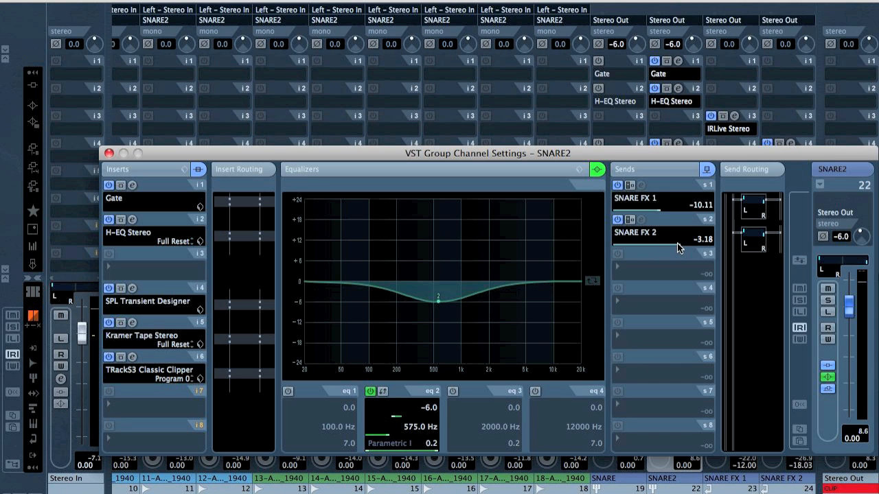
pyautogui.moveTo(658, 154); pyautogui.dragTo(544, 137)
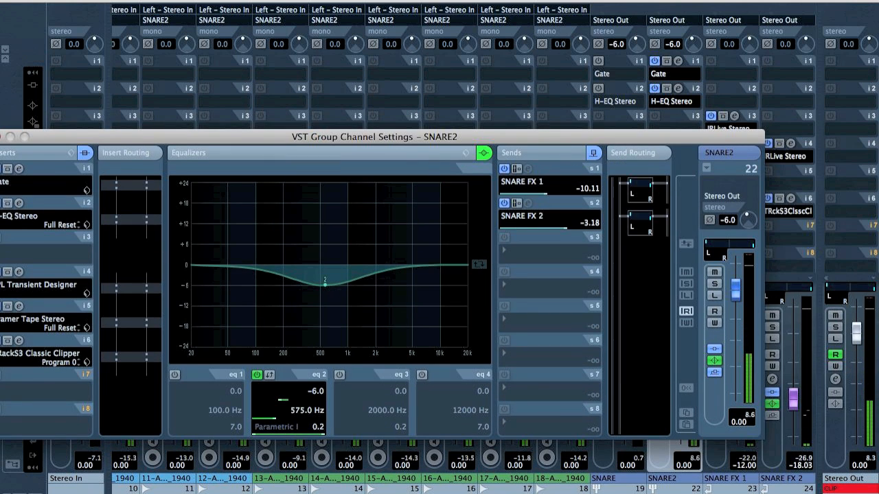
# - Select the event on track 12, set the loop range to its one-bar length and audition the loop
pyautogui.click(10, 2)
pyautogui.click(510, 109)
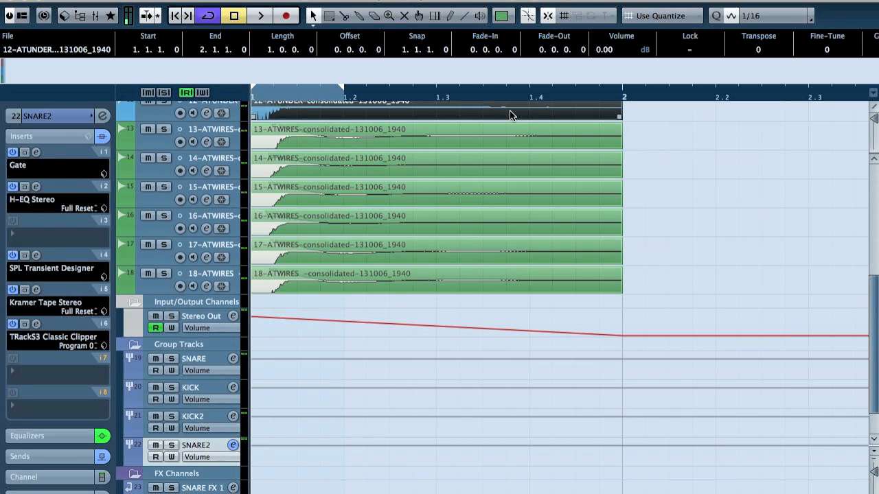
pyautogui.press('p')
pyautogui.press('space')
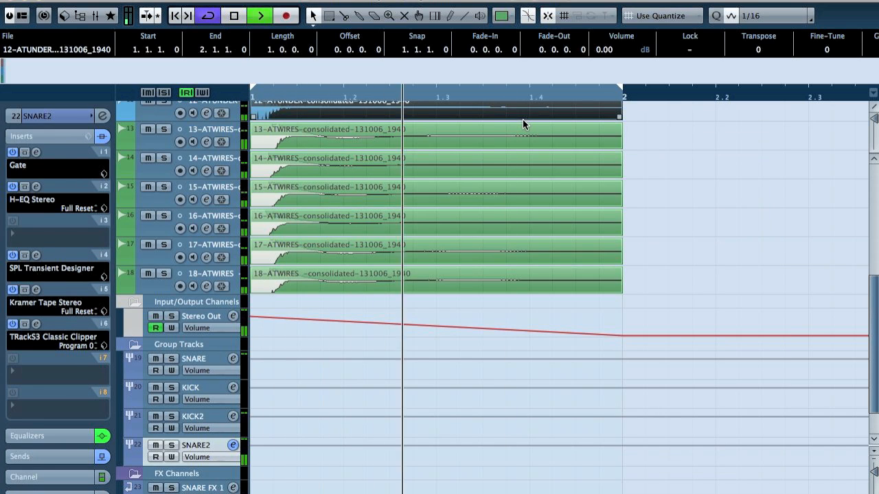
pyautogui.press('space')
# - Add a third EQ band on SNARE FX 2 cutting 6.8 dB at 453 Hz and close its channel settings
pyautogui.click(96, 16)
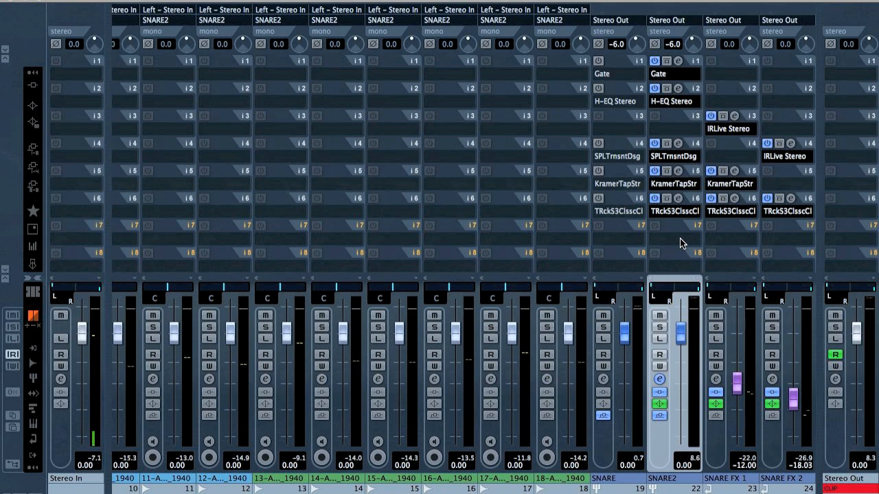
pyautogui.click(772, 380)
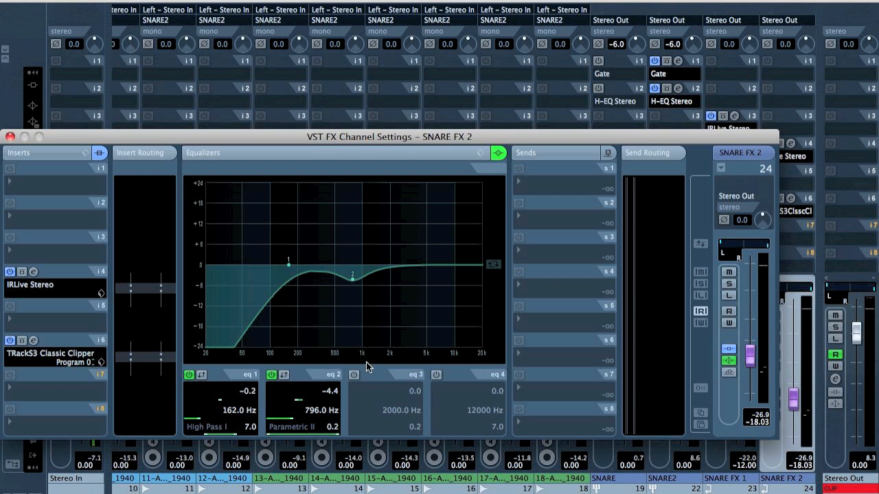
pyautogui.click(354, 374)
pyautogui.moveTo(393, 268); pyautogui.dragTo(329, 287)
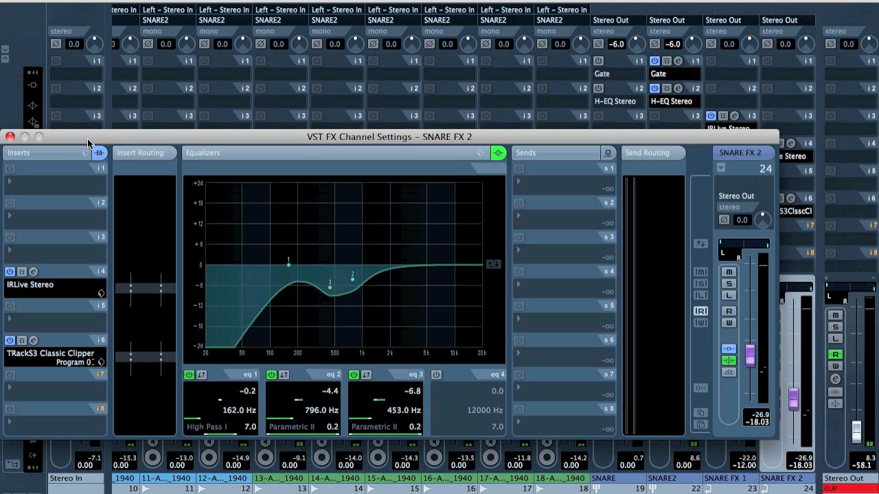
pyautogui.click(9, 138)
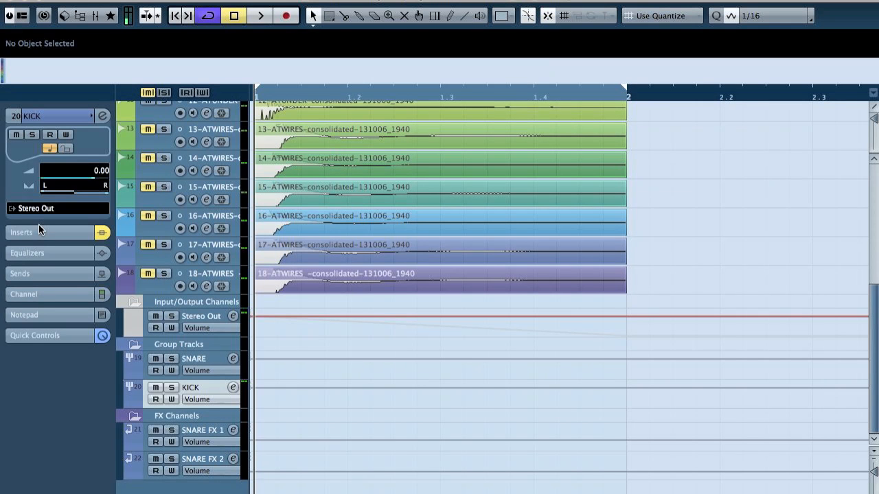
# - Show the KICK group's inserts, take the Gate out of bypass and audition the loop through it
pyautogui.click(38, 226)
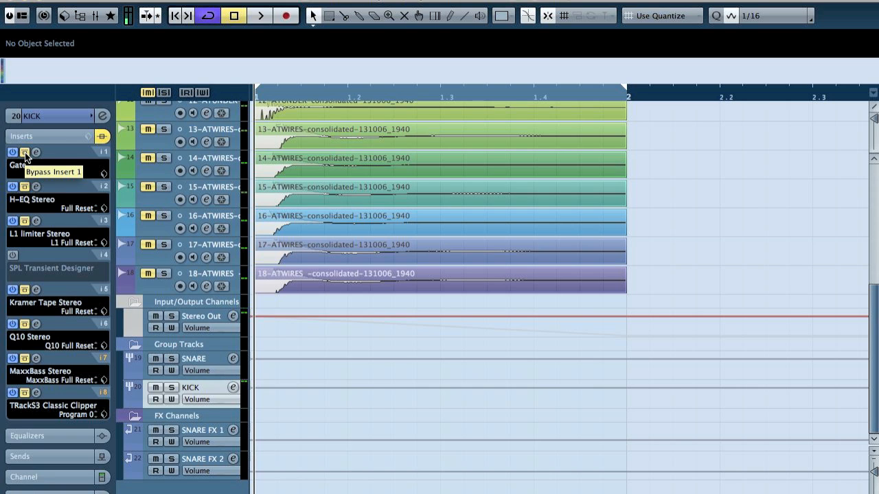
pyautogui.click(25, 154)
pyautogui.click(37, 153)
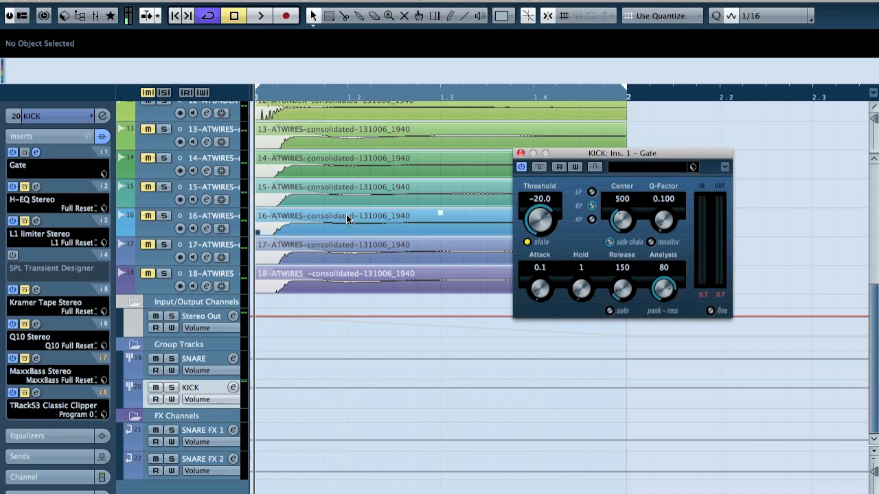
pyautogui.press('space')
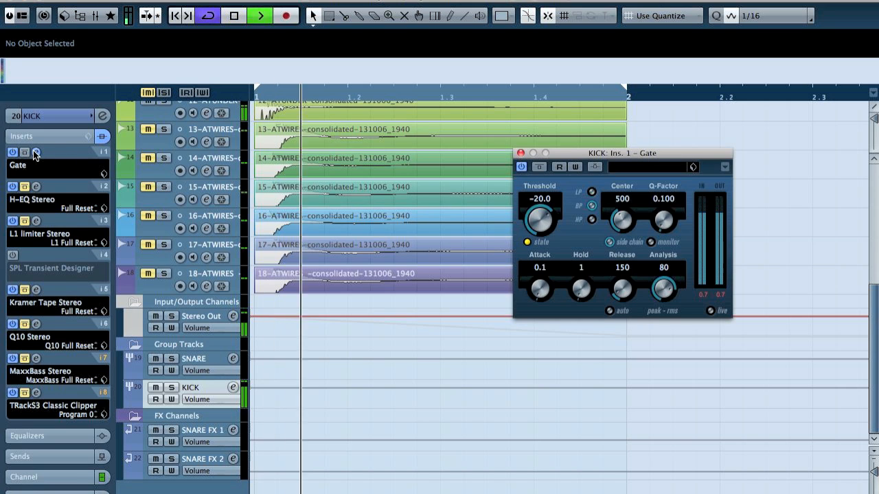
pyautogui.press('space')
pyautogui.click(36, 153)
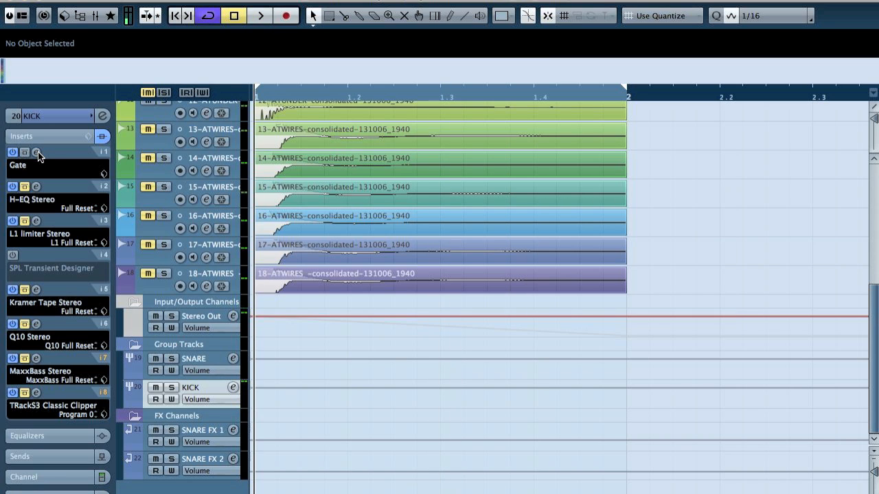
# - Take KICK's H-EQ out of bypass, compare it on and off, and enable the L1 limiter after it
pyautogui.click(37, 153)
pyautogui.click(37, 153)
pyautogui.click(36, 186)
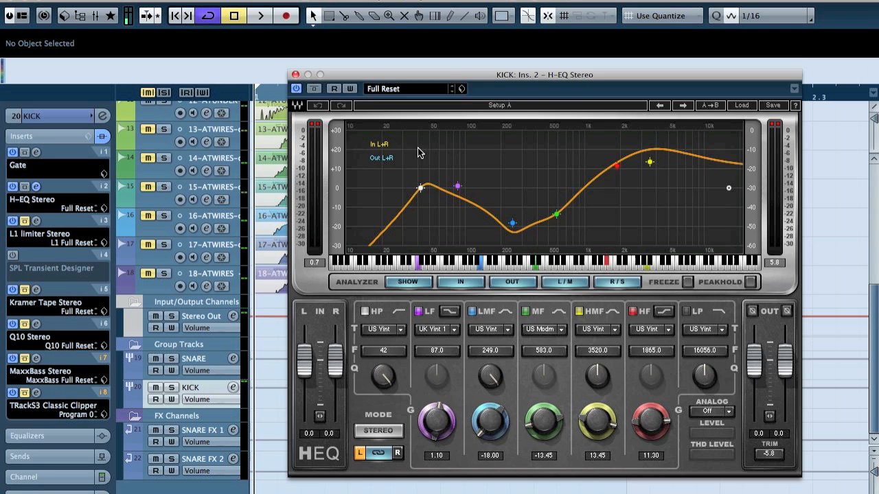
pyautogui.click(23, 190)
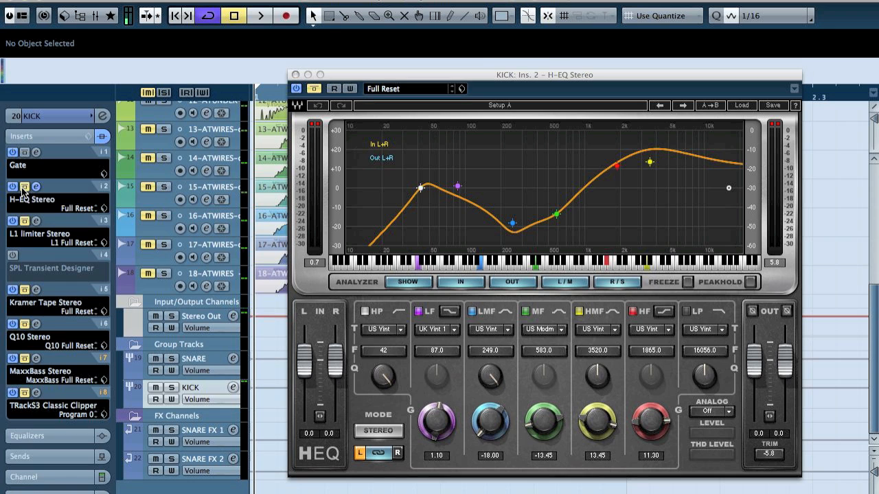
pyautogui.click(23, 190)
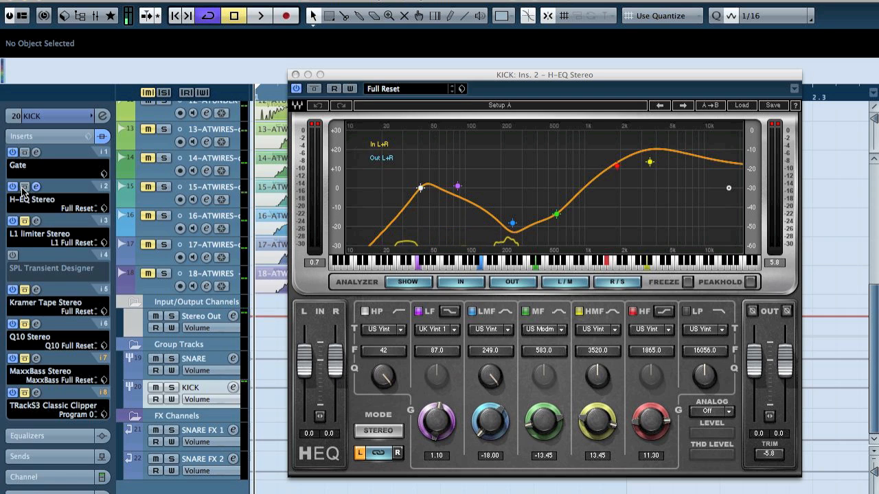
pyautogui.click(25, 223)
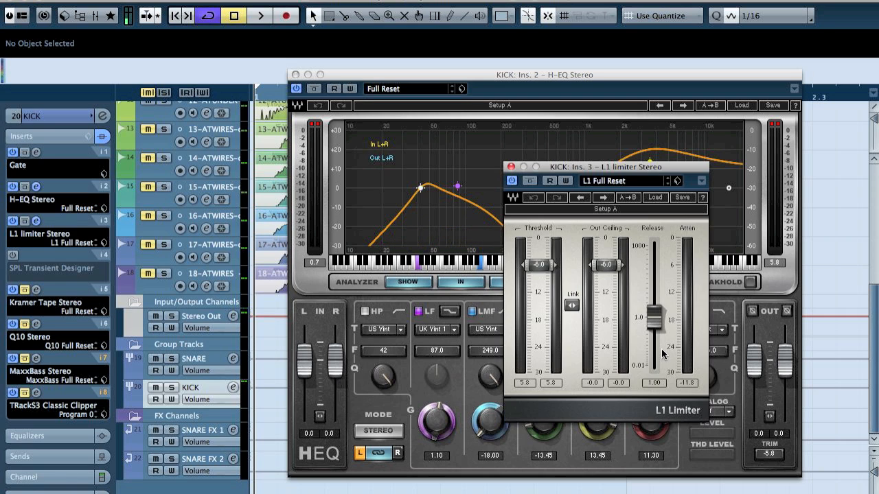
pyautogui.press('space')
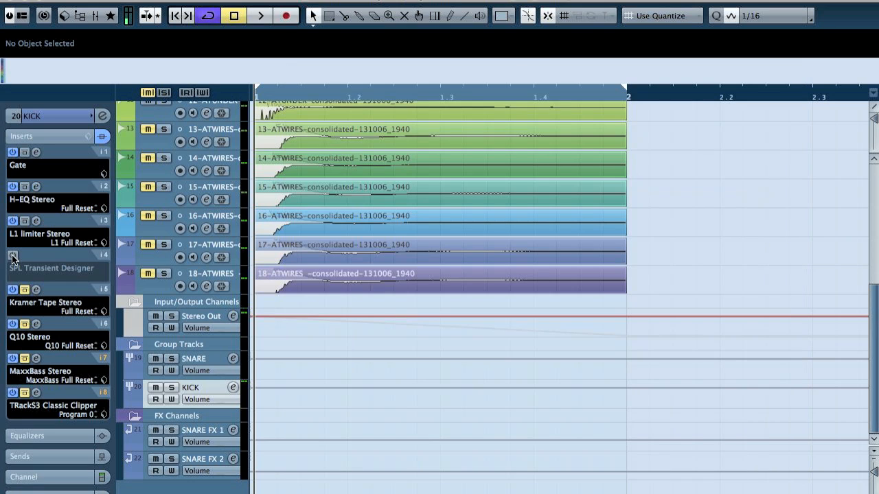
# - Activate the SPL Transient Designer on KICK and compare the loop with and without it
pyautogui.click(12, 256)
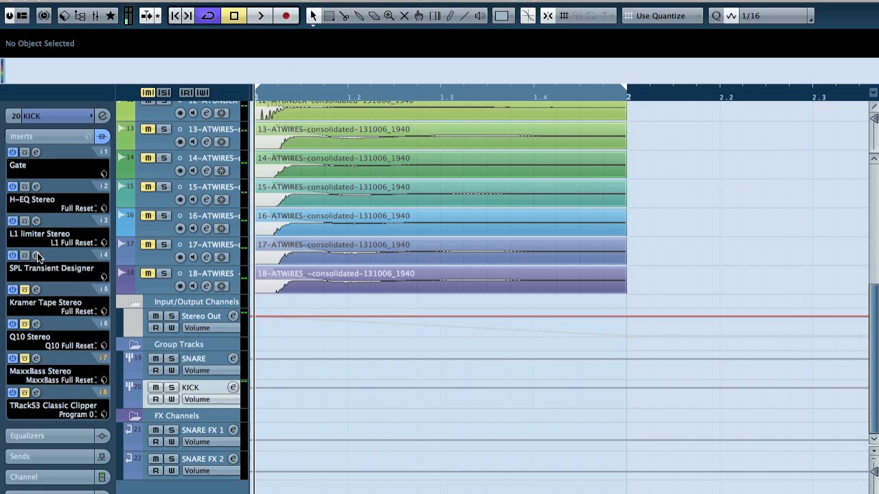
pyautogui.click(36, 255)
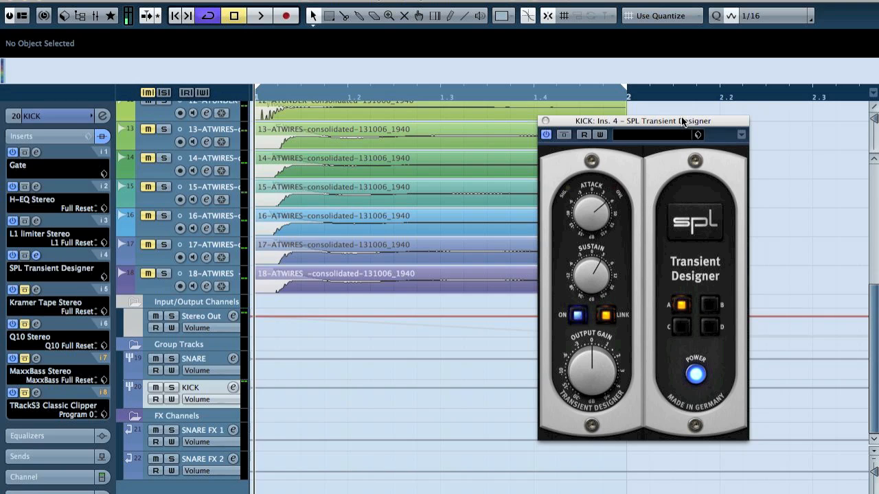
pyautogui.press('space')
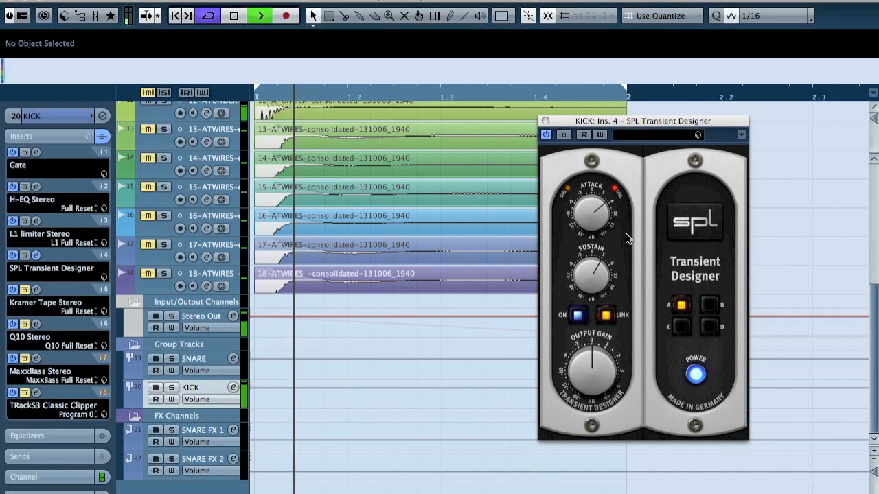
pyautogui.press('space')
pyautogui.click(24, 255)
pyautogui.press('space')
pyautogui.press('space')
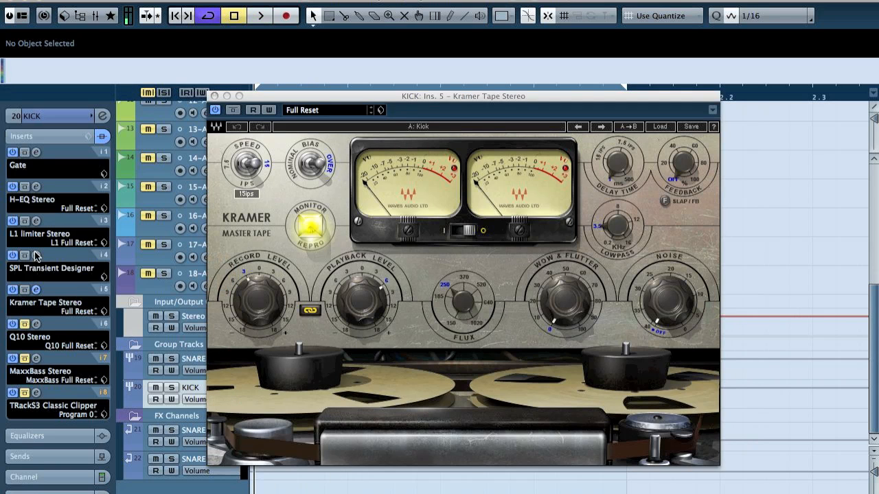
# - Compare the kick with the Kramer Tape insert bypassed and active, leave it active and close its window
pyautogui.click(234, 110)
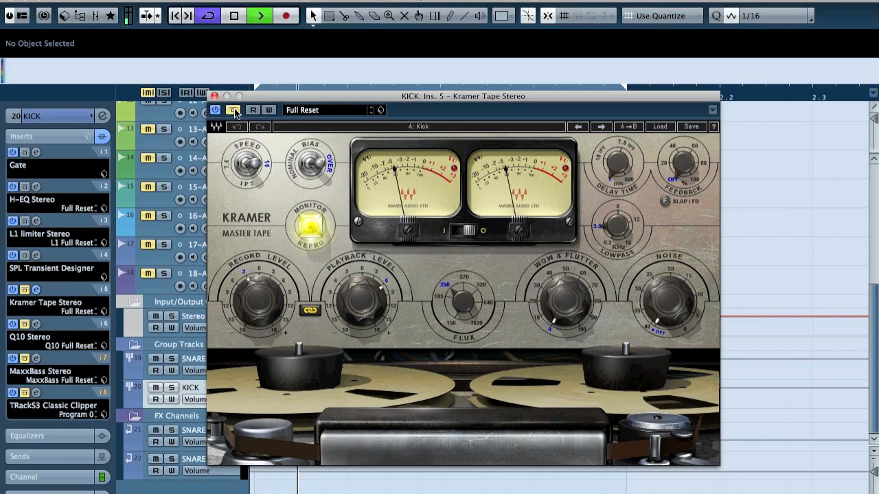
pyautogui.press('space')
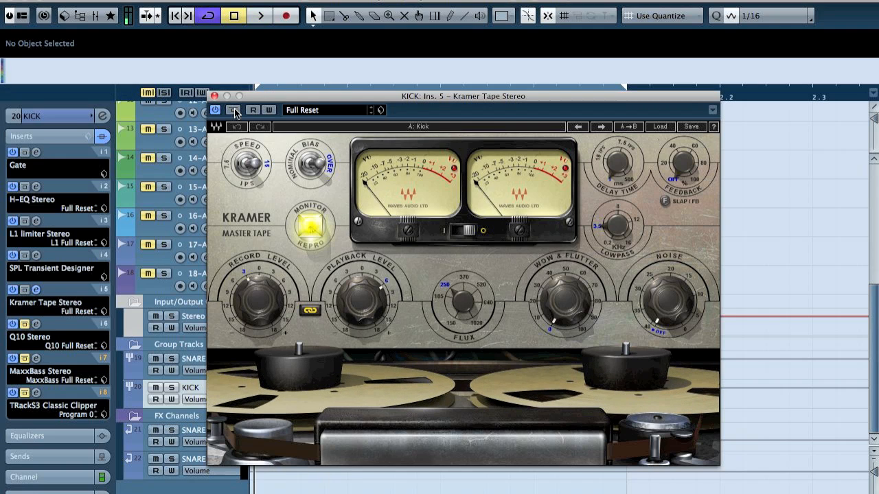
pyautogui.press('space')
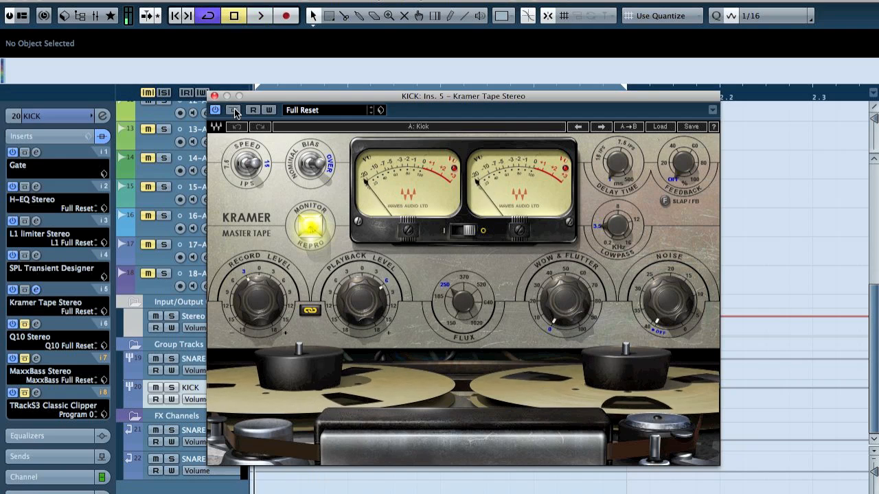
pyautogui.click(214, 96)
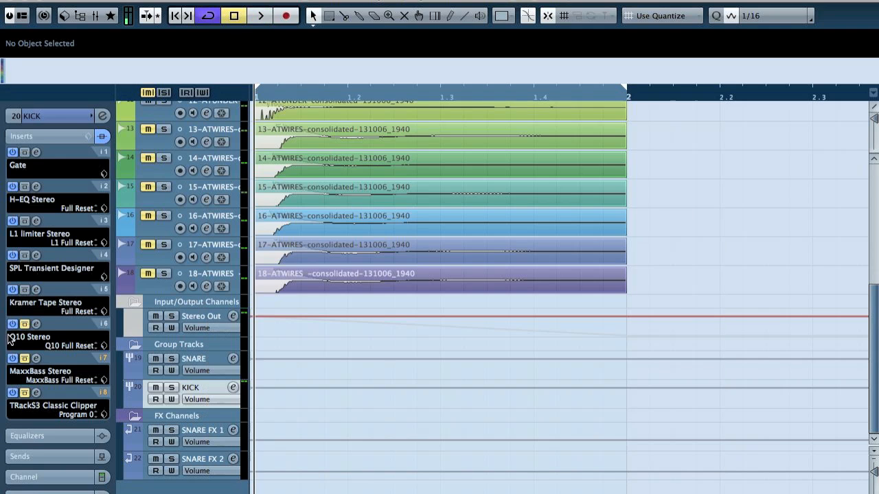
# - Open KICK's Q10 equalizer, take it out of bypass and audition the loop
pyautogui.click(31, 337)
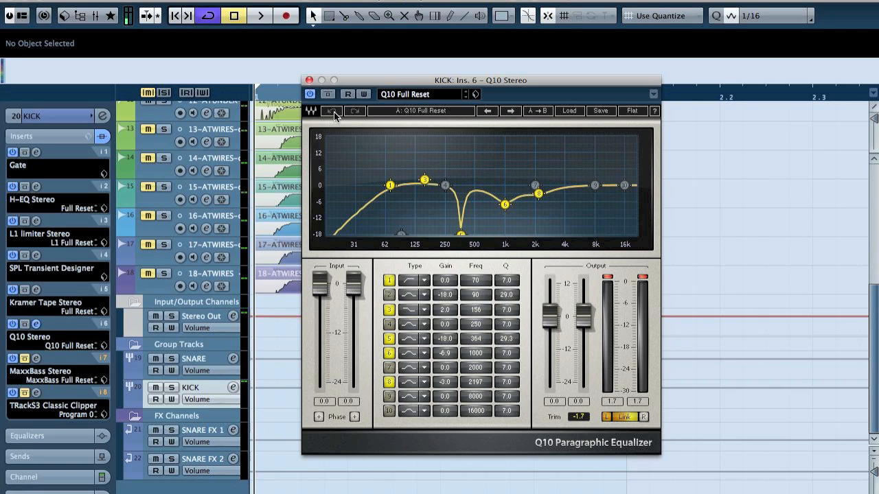
pyautogui.press('space')
pyautogui.click(389, 324)
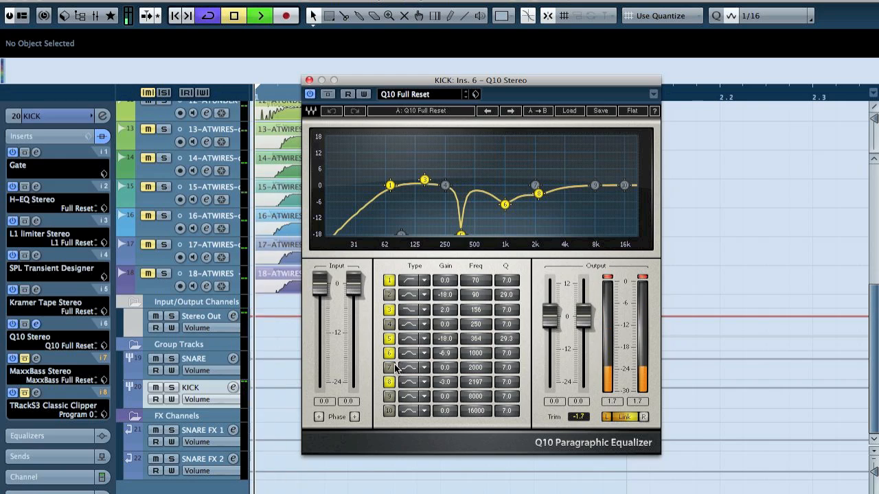
pyautogui.press('space')
# - Boost Q10 band 5 at 364 Hz to 18 dB to hear the resonance, and return its gain to -18 dB
pyautogui.moveTo(445, 339); pyautogui.dragTo(445, 315)
pyautogui.press('space')
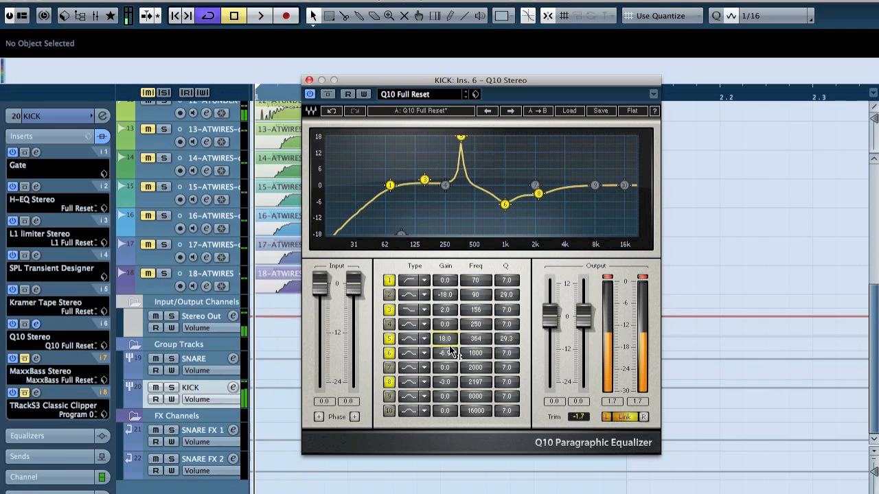
pyautogui.press('space')
pyautogui.press('space')
pyautogui.press('space')
pyautogui.moveTo(447, 339)
pyautogui.mouseDown()
pyautogui.moveTo(444, 360)
pyautogui.moveTo(446, 348)
pyautogui.mouseUp()
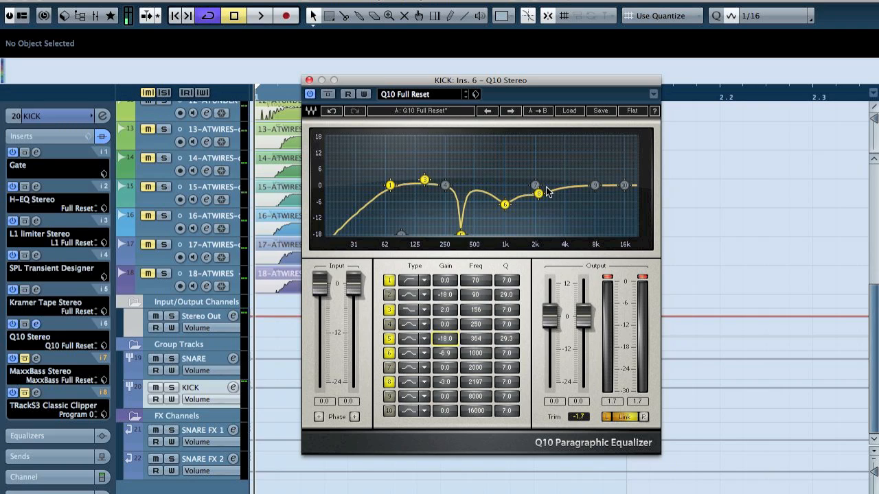
# - Take the Classic Clipper and MaxxBass inserts on KICK out of bypass and audition the loop through MaxxBass
pyautogui.click(35, 392)
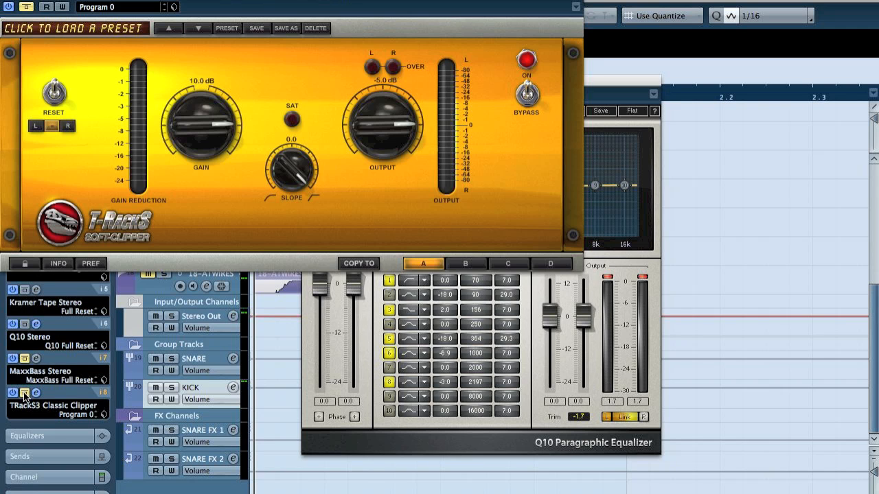
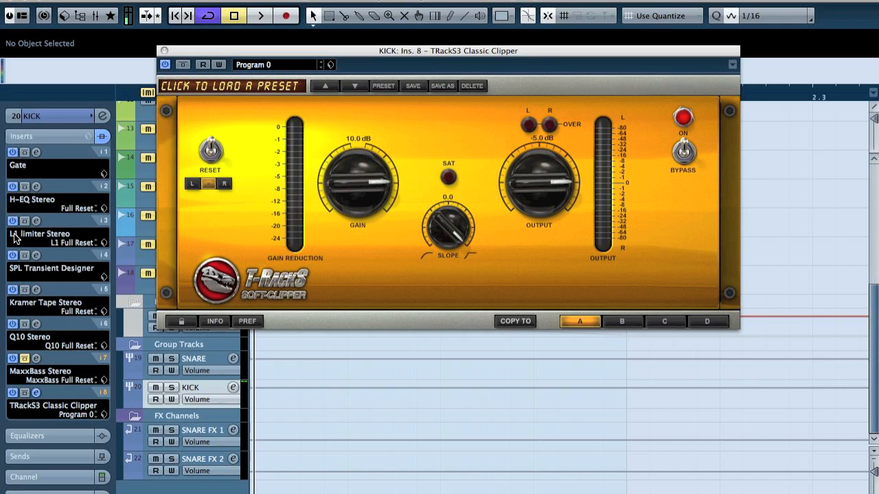
pyautogui.click(164, 50)
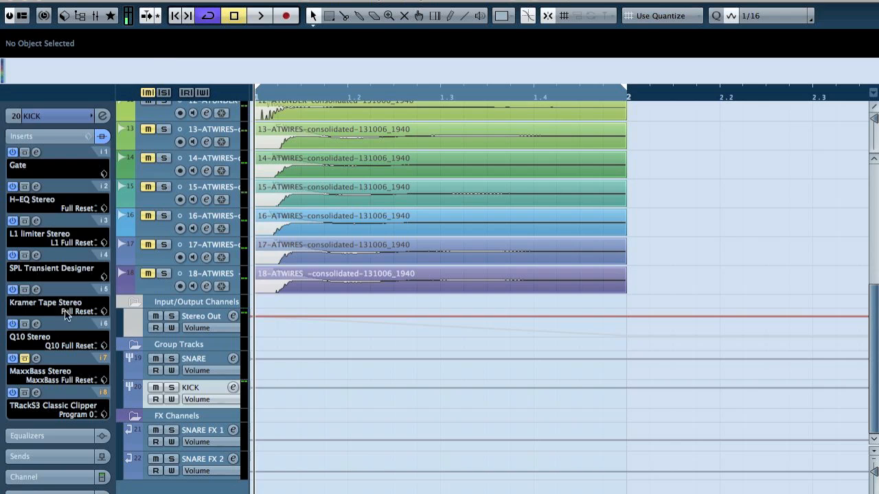
pyautogui.click(36, 358)
pyautogui.moveTo(660, 90); pyautogui.dragTo(455, 111)
pyautogui.click(355, 128)
pyautogui.press('space')
pyautogui.press('space')
pyautogui.press('space')
pyautogui.press('space')
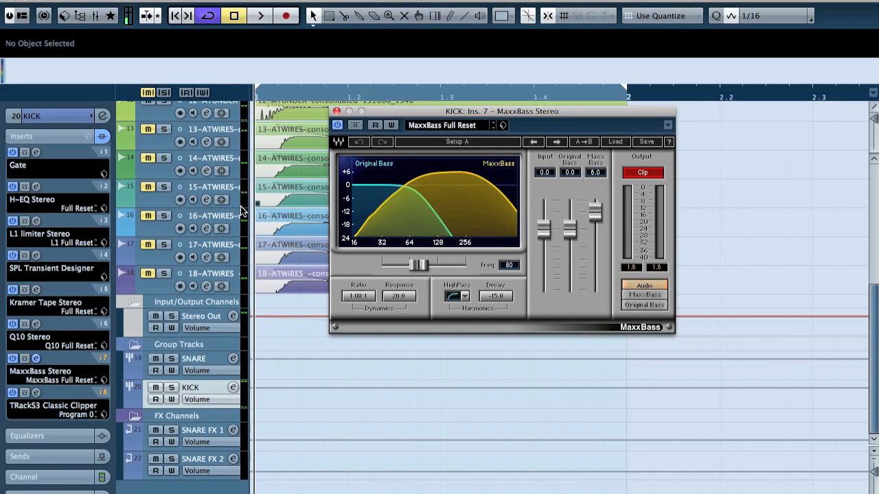
# - Audition MaxxBass with the Classic Clipper bypassed, reactivate the clipper and clear the MaxxBass clip indicator
pyautogui.click(25, 393)
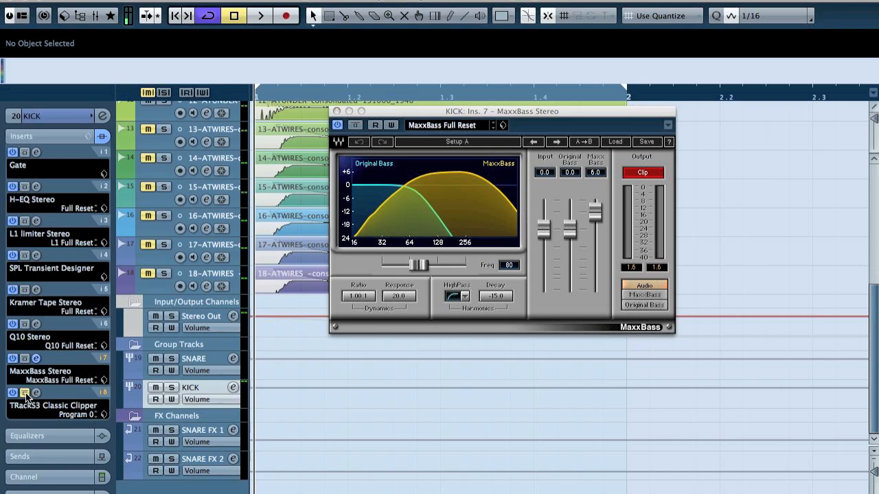
pyautogui.press('space')
pyautogui.click(355, 126)
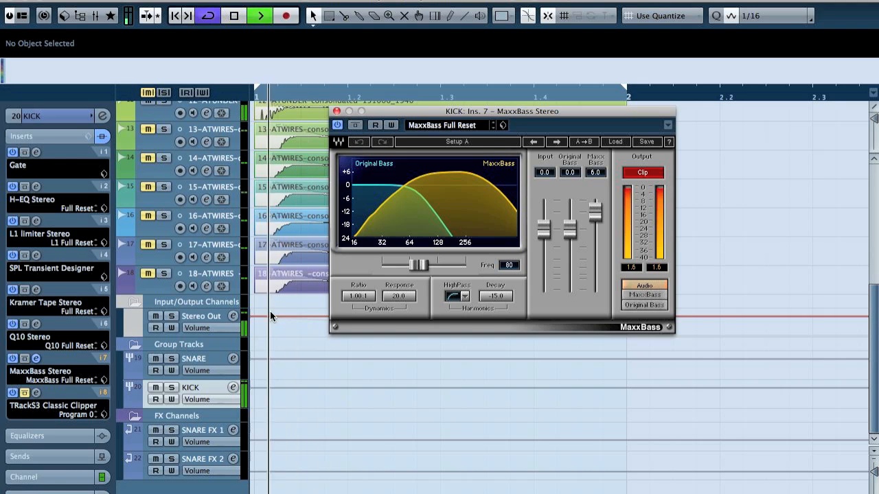
pyautogui.click(24, 394)
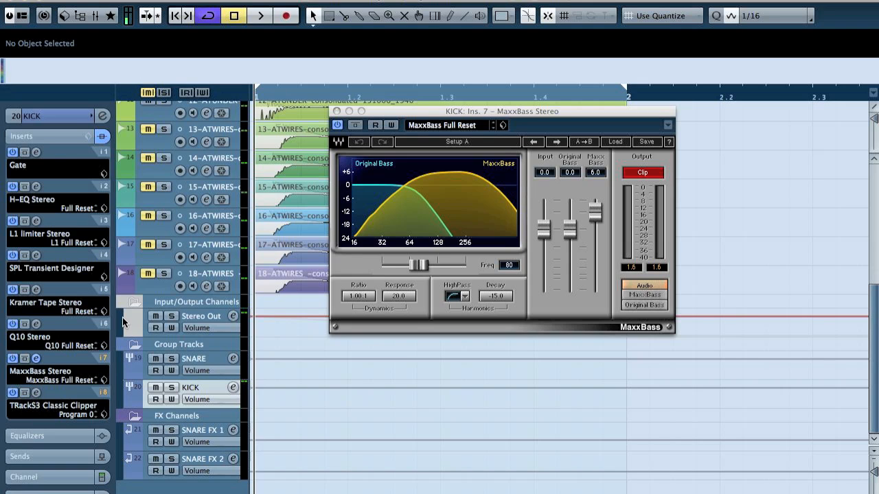
pyautogui.click(646, 173)
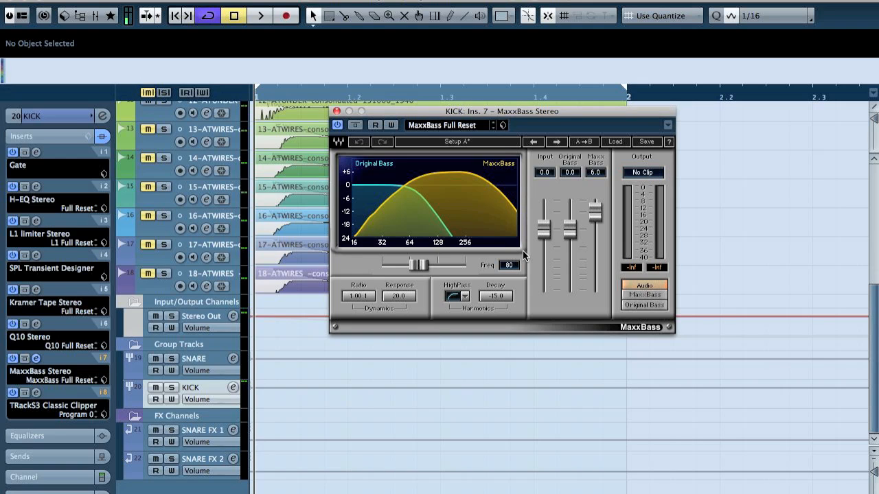
# - Open KICK's TRackS3 Classic Clipper and audition the loop through it
pyautogui.click(36, 392)
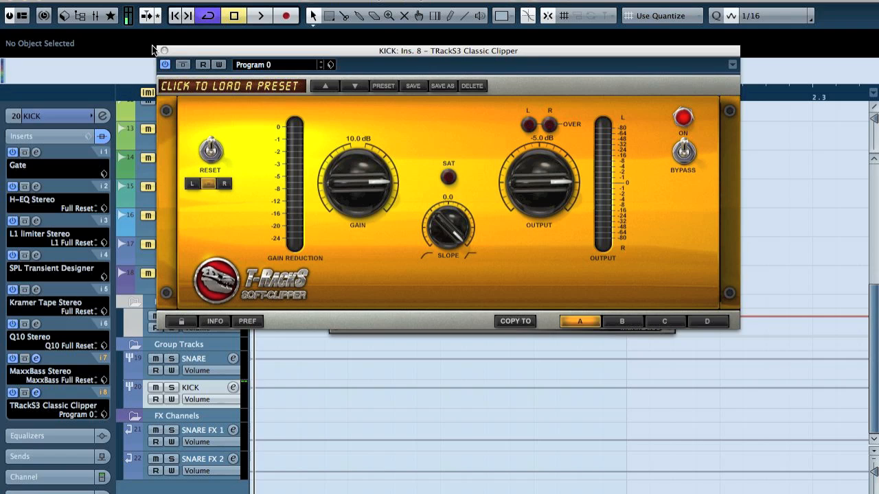
pyautogui.press('space')
pyautogui.press('space')
pyautogui.press('space')
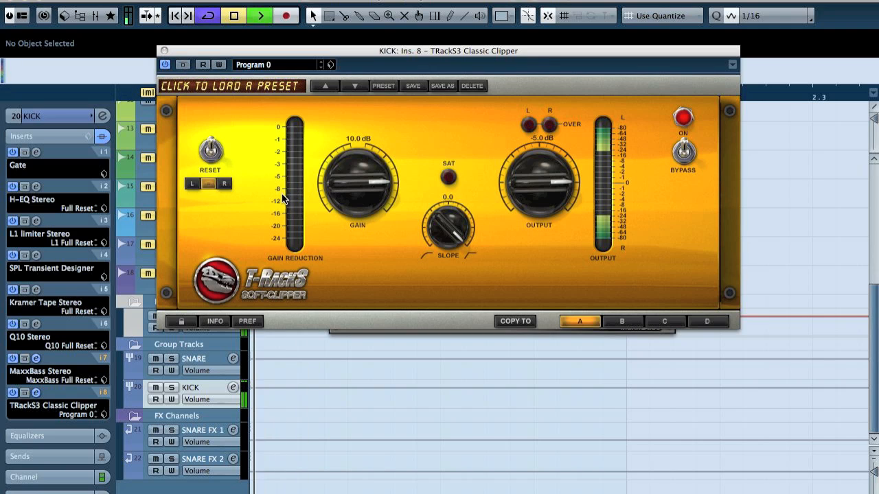
pyautogui.press('space')
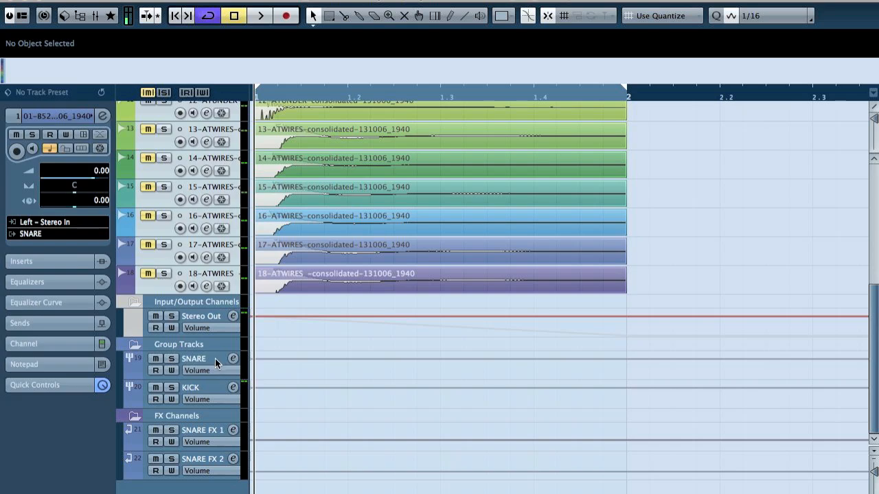
# - Select the SNARE group and audition it with its inserts bypassed and SNARE FX 1 and SNARE FX 2 muted
pyautogui.click(214, 359)
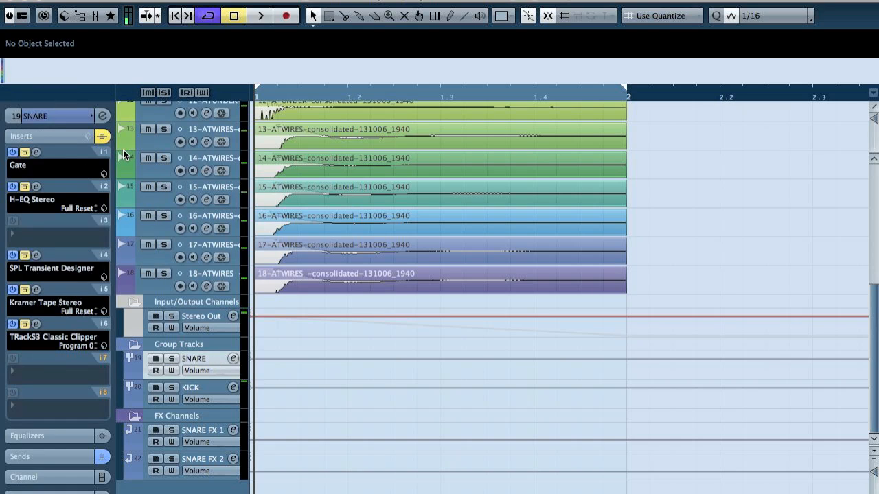
pyautogui.press('space')
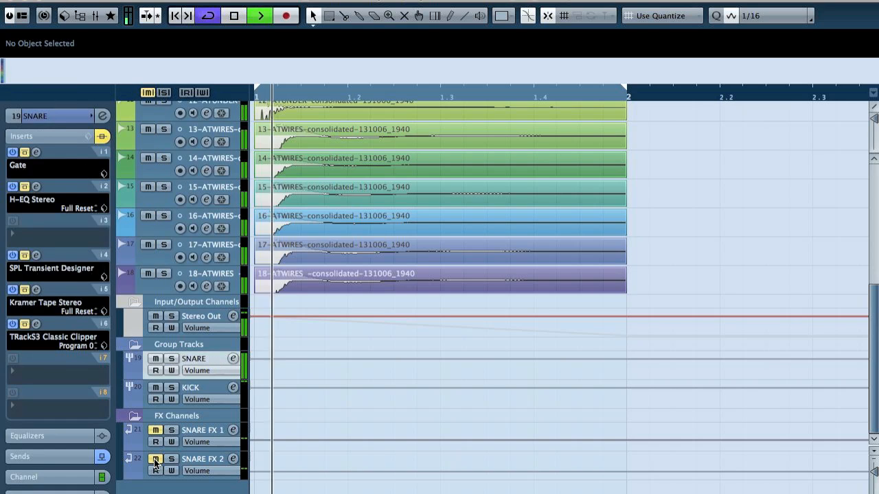
pyautogui.press('space')
pyautogui.press('space')
pyautogui.press('space')
# - Clear all channel mutes, take SNARE's inserts out of bypass and audition the fully processed snare
pyautogui.click(147, 92)
pyautogui.click(101, 136)
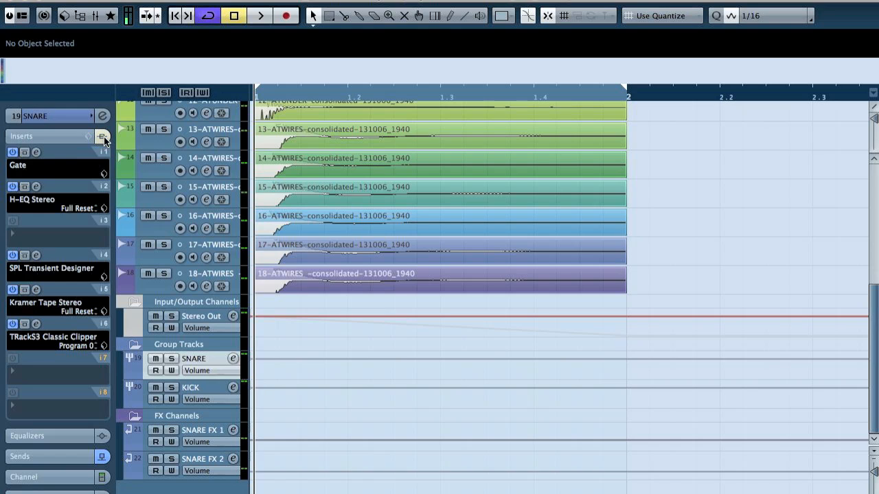
pyautogui.press('space')
pyautogui.press('space')
pyautogui.press('space')
pyautogui.press('space')
# - Open SNARE's Gate, take it out of bypass and close its window
pyautogui.click(35, 151)
pyautogui.click(25, 153)
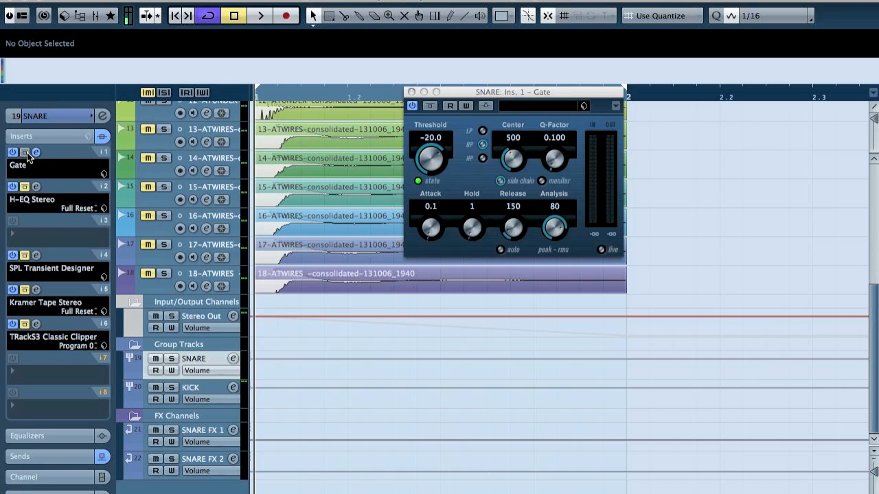
pyautogui.click(36, 153)
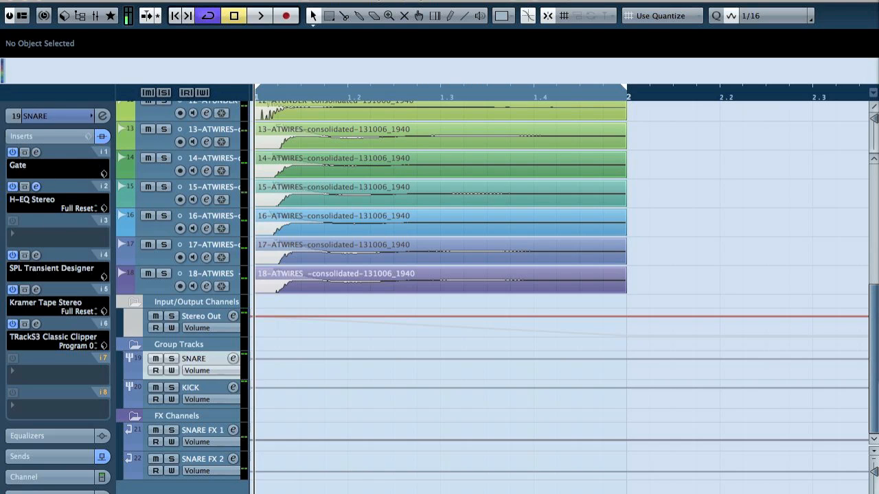
# - Open SNARE's H-EQ and bypass the SPL Transient Designer, Kramer Tape and Classic Clipper inserts
pyautogui.click(36, 186)
pyautogui.click(25, 256)
pyautogui.click(25, 289)
pyautogui.click(25, 324)
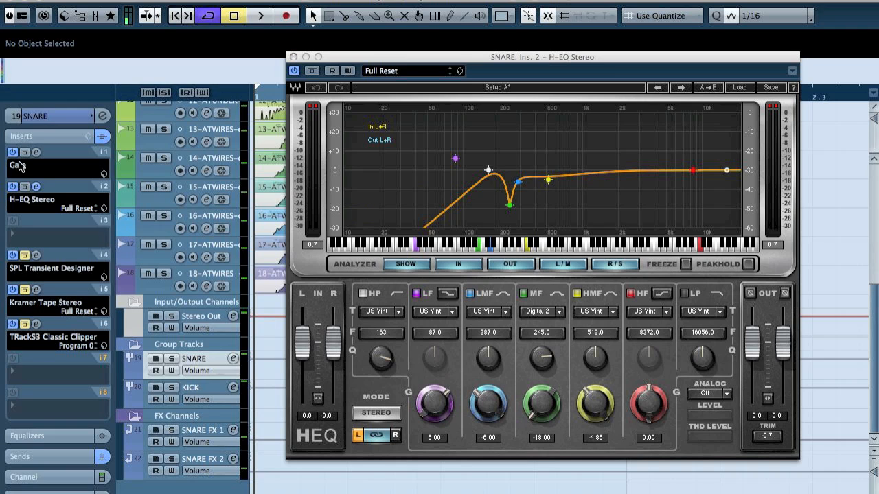
# - Compare the SNARE loop with H-EQ bypassed and active
pyautogui.click(25, 186)
pyautogui.press('space')
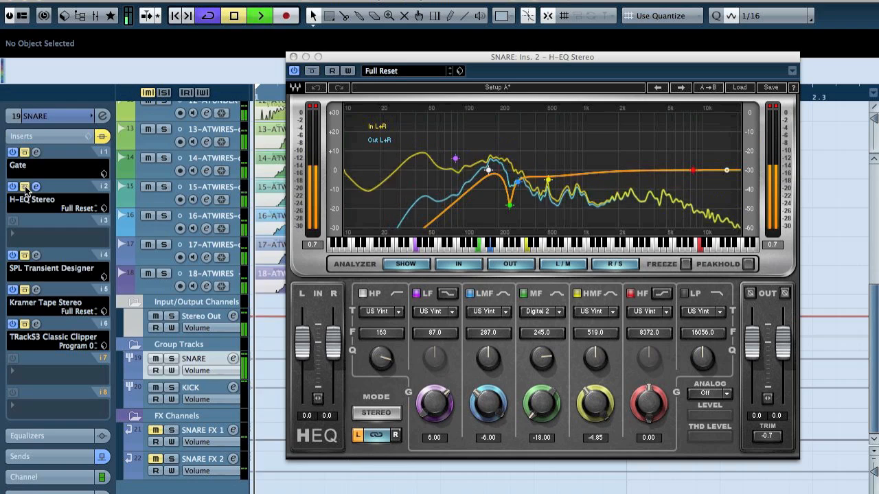
pyautogui.click(25, 187)
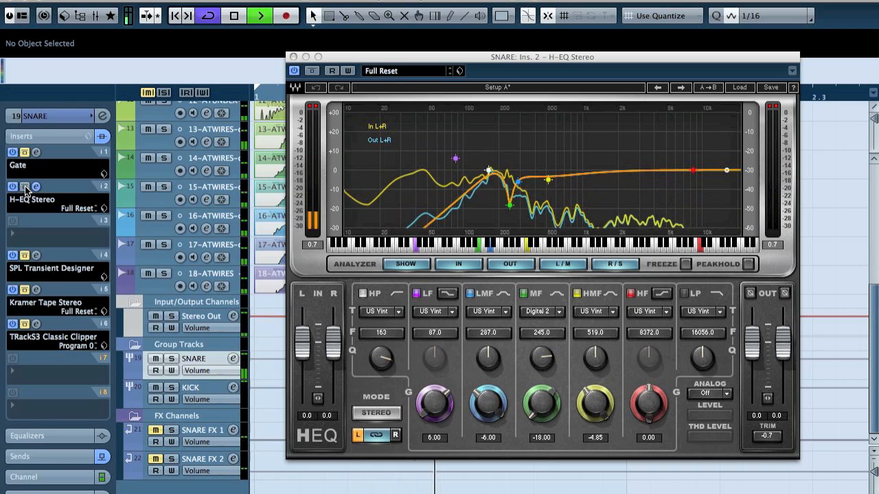
pyautogui.press('space')
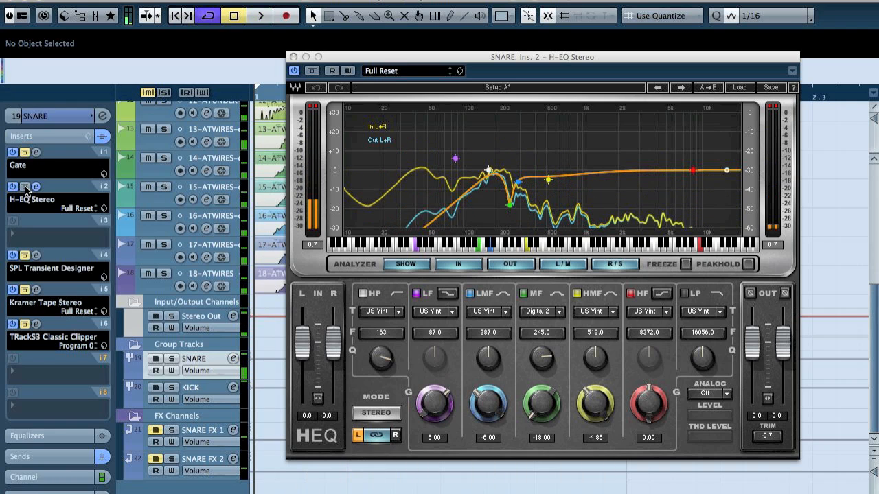
# - Open SNARE's SPL Transient Designer out of bypass, audition the loop and close the Transient Designer and H-EQ windows
pyautogui.click(34, 256)
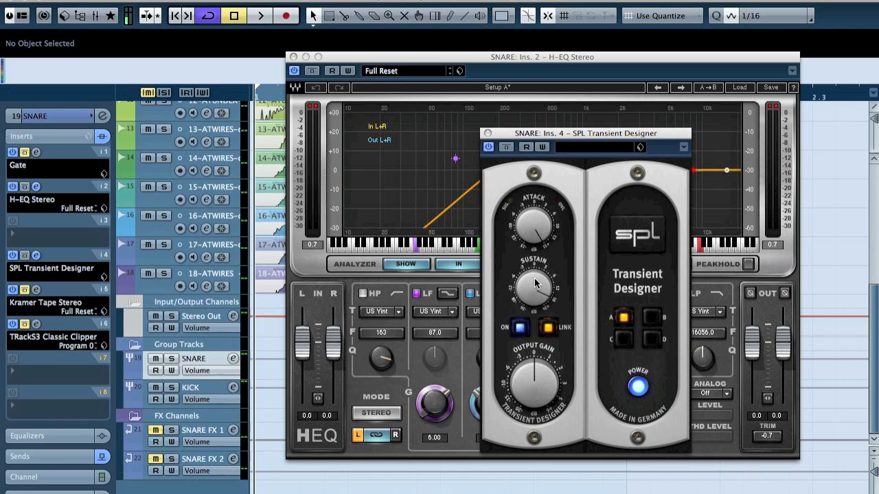
pyautogui.press('space')
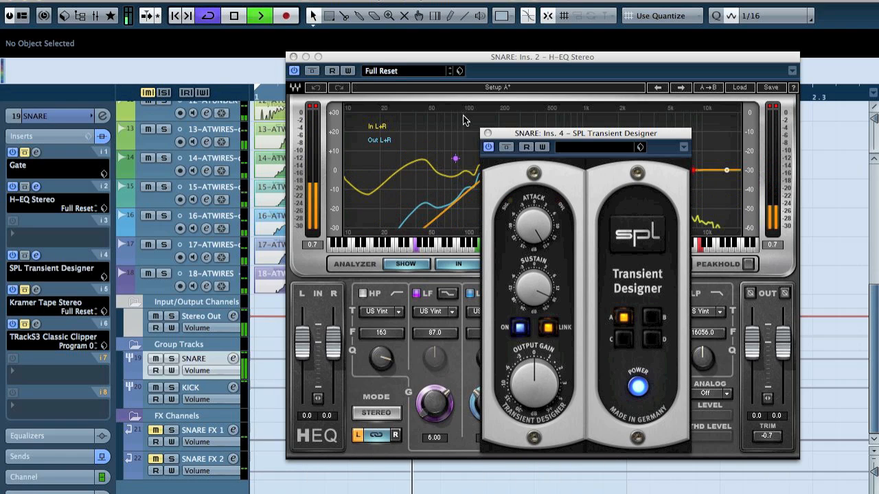
pyautogui.press('space')
pyautogui.click(486, 133)
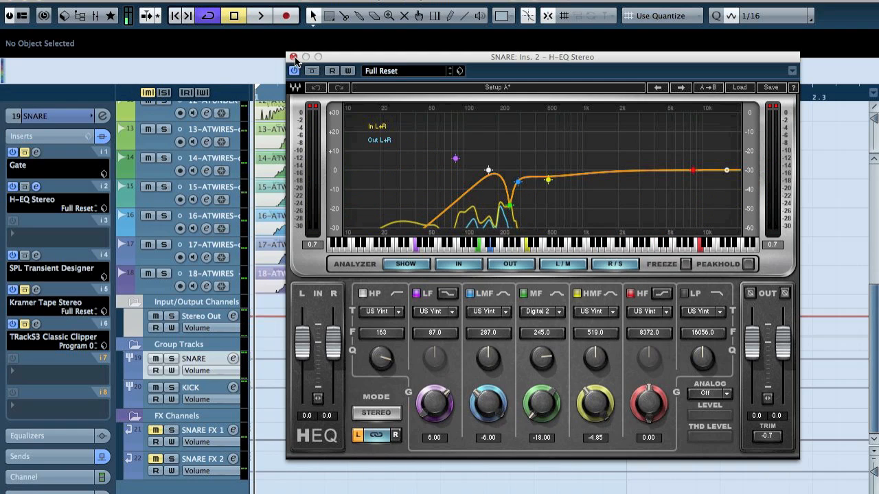
pyautogui.click(293, 57)
# - Open SNARE's Kramer Tape, take it out of bypass and audition the loop
pyautogui.click(36, 290)
pyautogui.moveTo(588, 100); pyautogui.dragTo(390, 95)
pyautogui.click(310, 112)
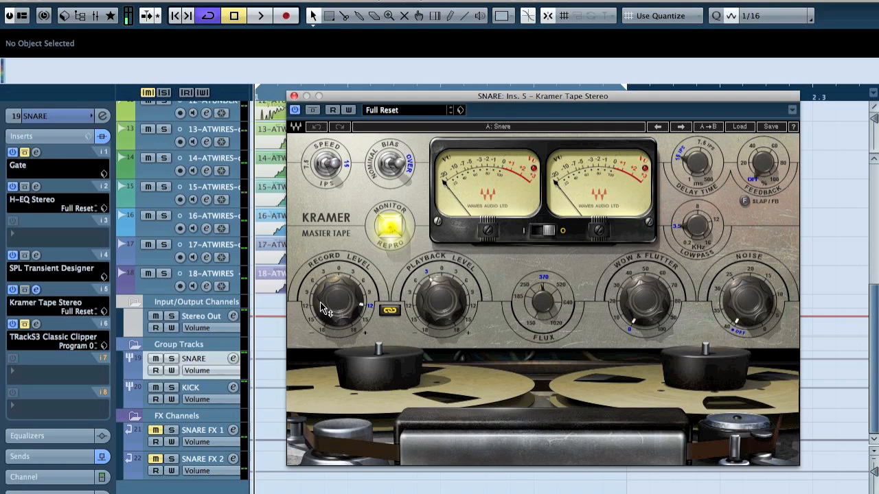
pyautogui.moveTo(370, 310)
pyautogui.click(26, 293)
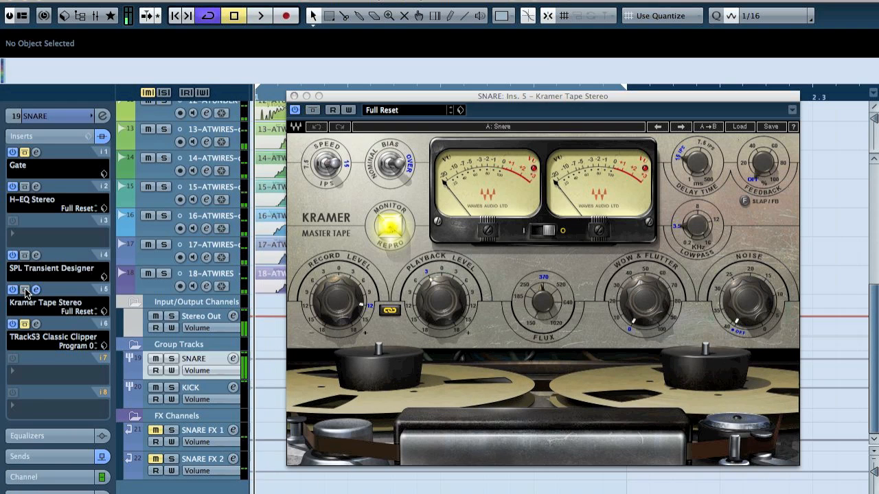
pyautogui.press('space')
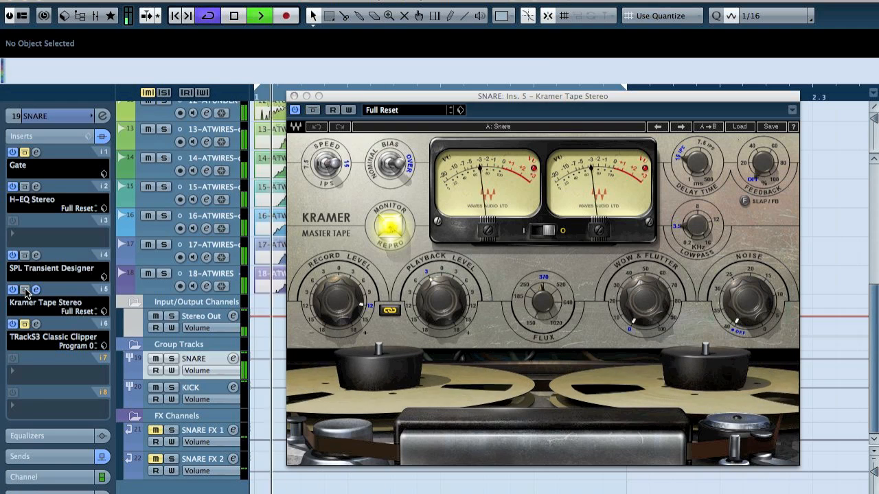
pyautogui.press('space')
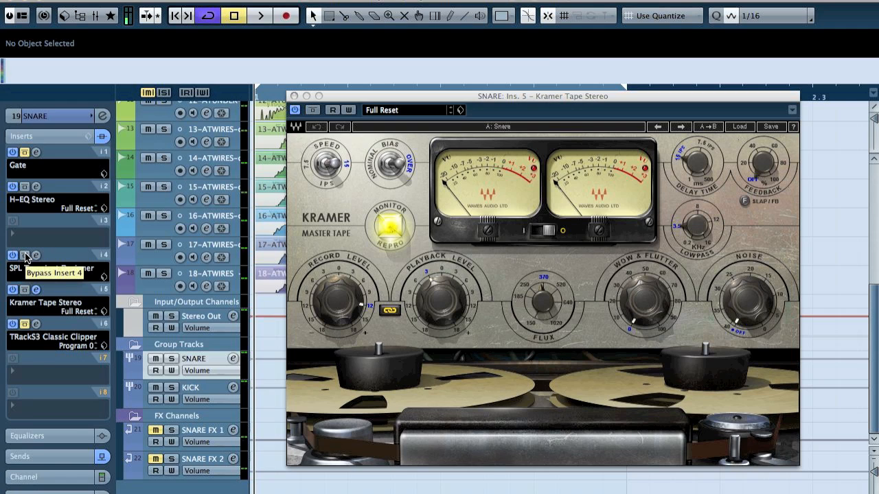
# - Compare the SNARE loop with the SPL Transient Designer bypassed and active
pyautogui.press('space')
pyautogui.click(25, 256)
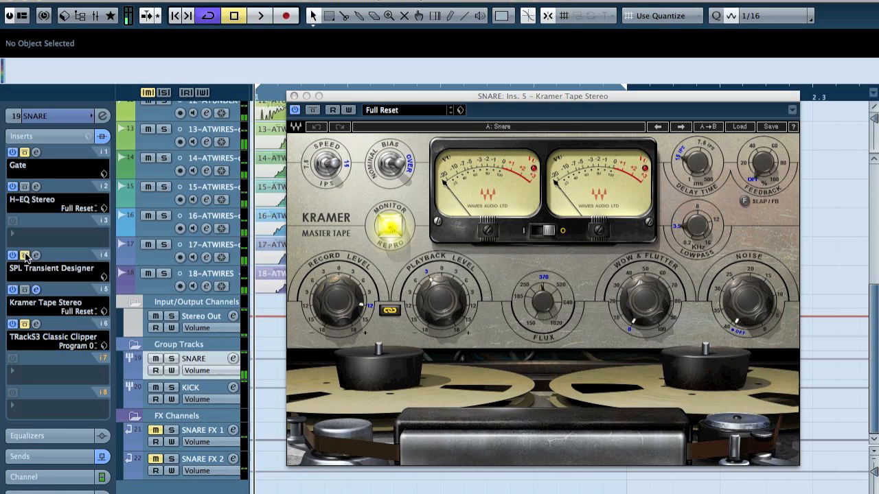
pyautogui.click(25, 256)
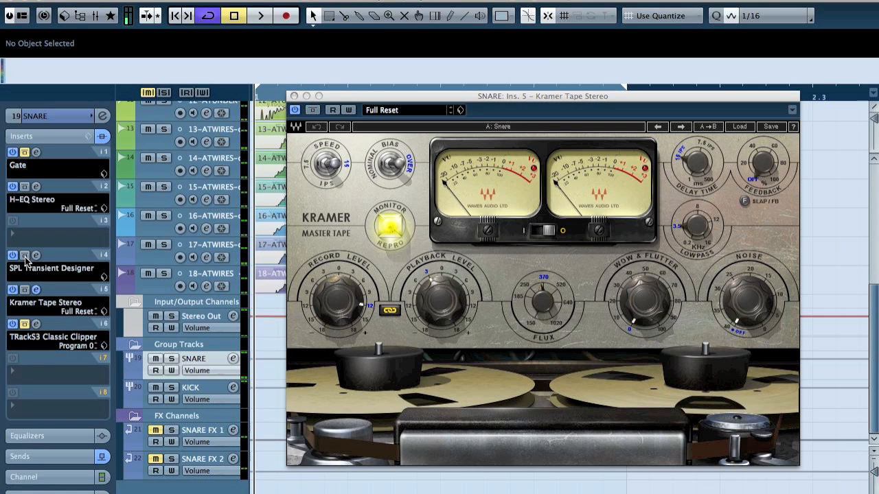
# - Open SNARE's Classic Clipper, take it and the Gate out of bypass, and audition the loop
pyautogui.click(37, 324)
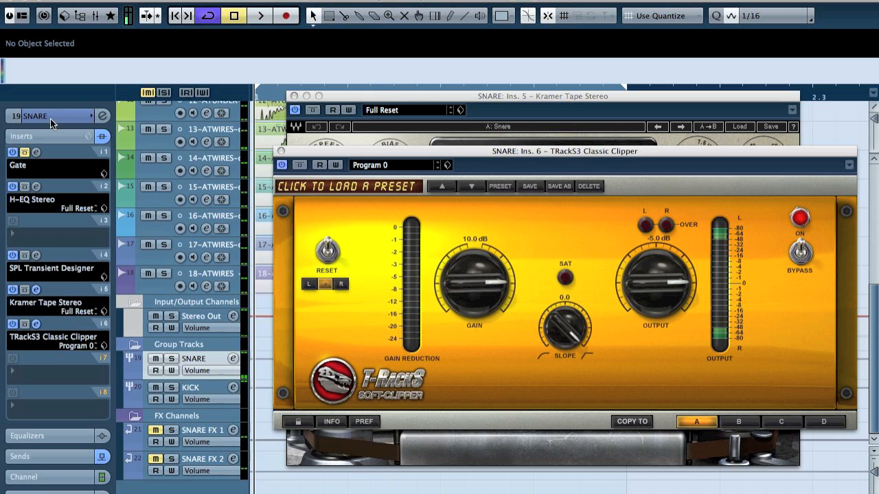
pyautogui.press('space')
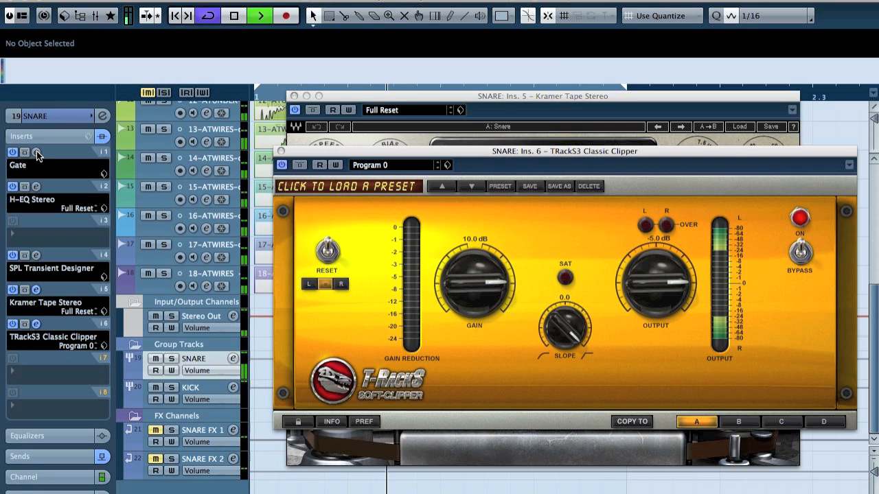
pyautogui.press('space')
pyautogui.press('space')
pyautogui.press('space')
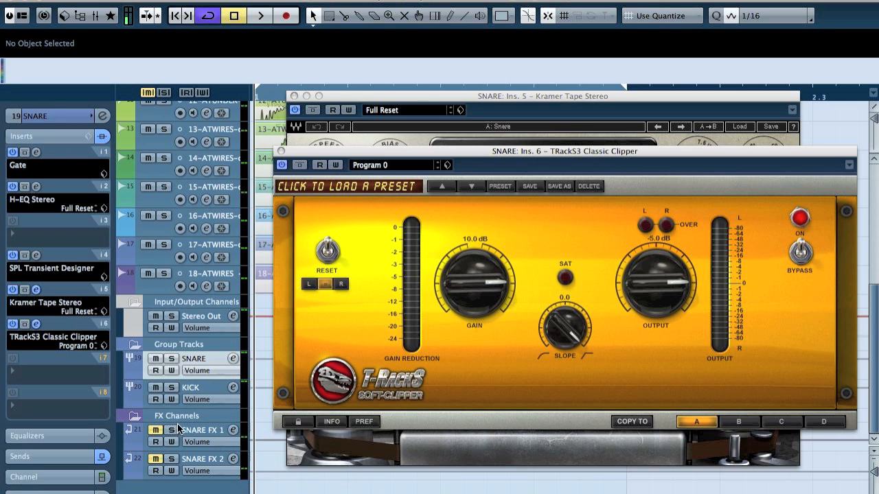
# - Open the IRLive reverb on SNARE FX 1 and close SNARE's Kramer Tape and Classic Clipper windows
pyautogui.click(219, 433)
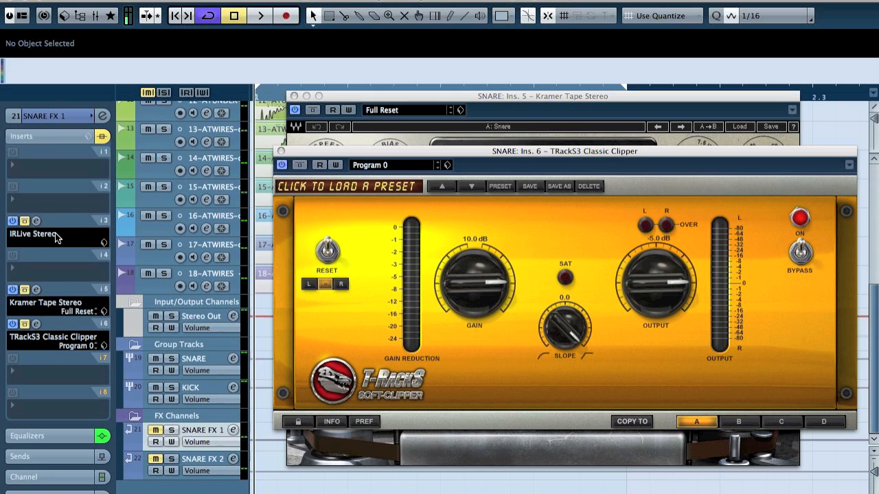
pyautogui.moveTo(878, 124); pyautogui.dragTo(490, 132)
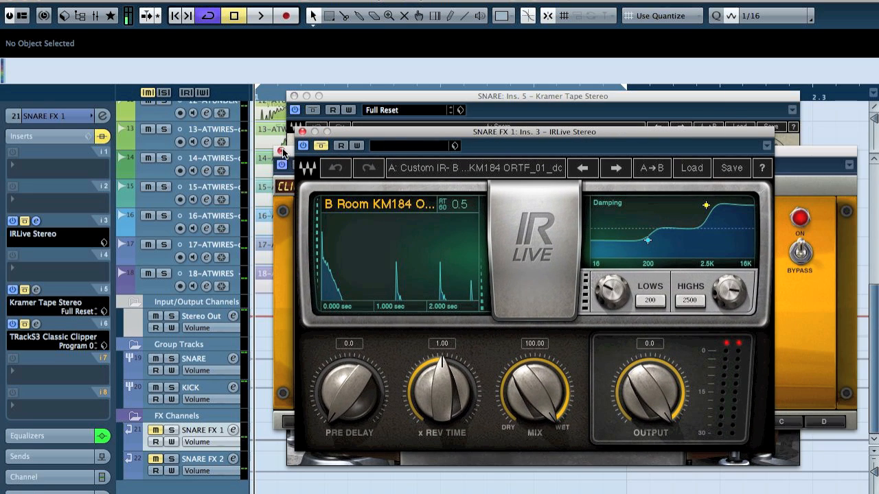
pyautogui.click(294, 95)
pyautogui.moveTo(455, 134); pyautogui.dragTo(443, 115)
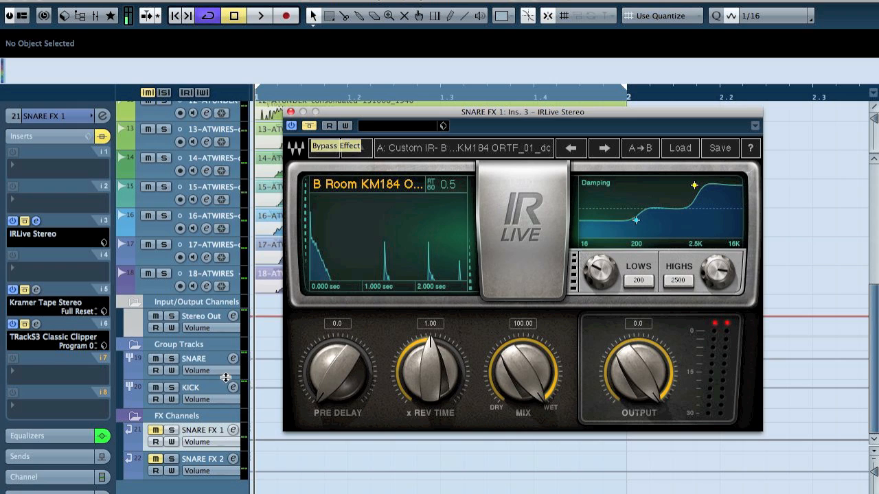
# - Open SNARE's channel settings and pull its volume fader all the way down to -∞
pyautogui.click(208, 362)
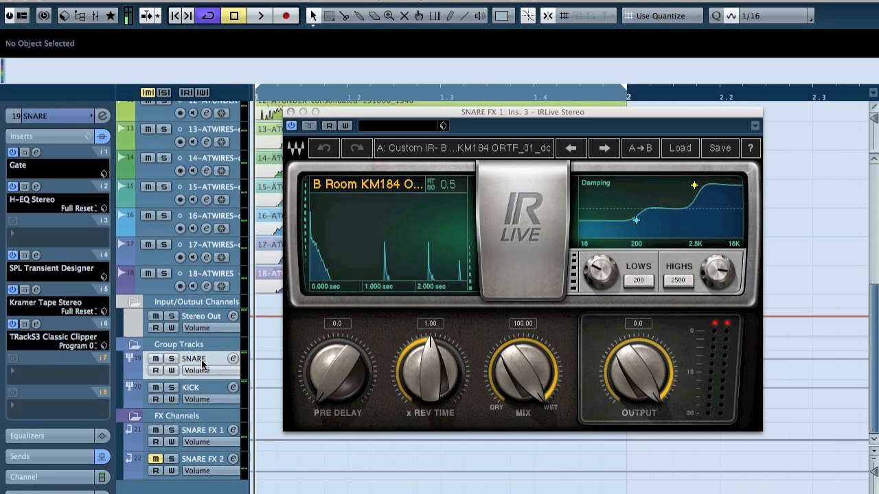
pyautogui.click(69, 117)
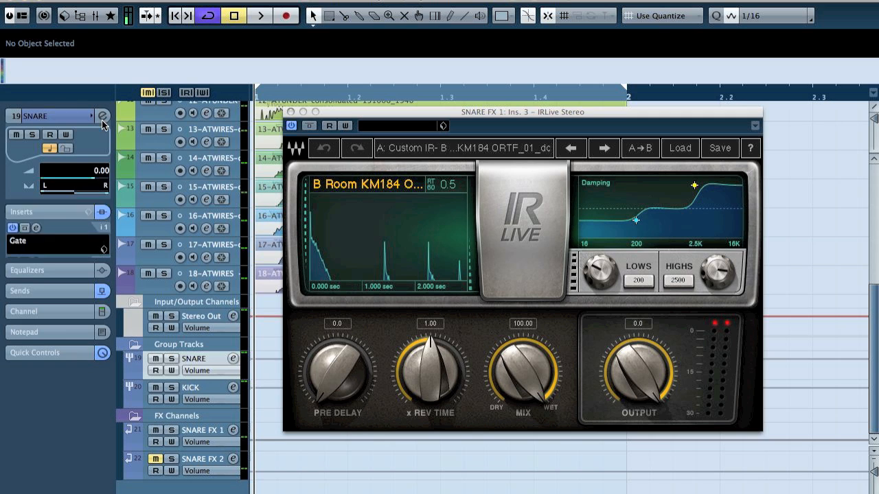
pyautogui.click(102, 116)
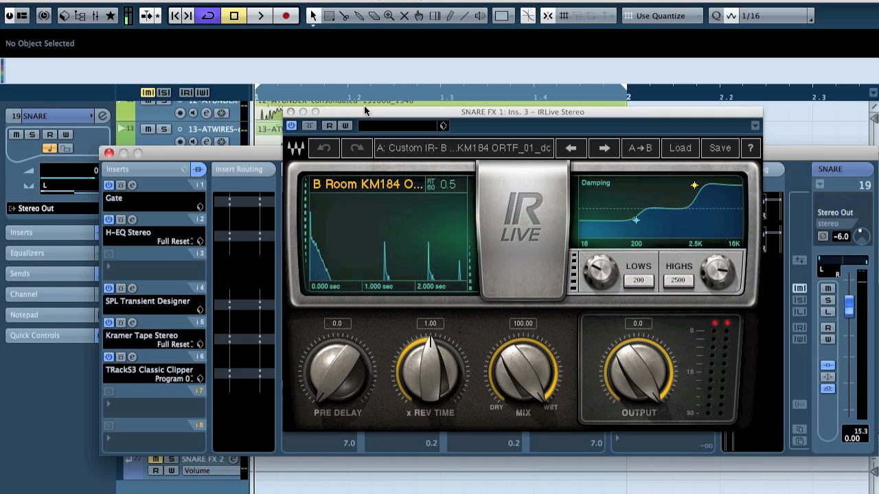
pyautogui.moveTo(365, 112); pyautogui.dragTo(134, 111)
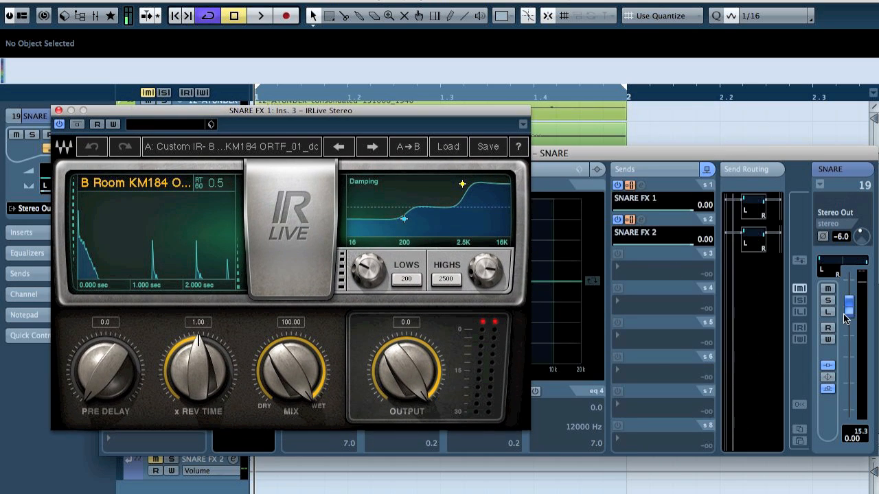
pyautogui.moveTo(854, 311); pyautogui.dragTo(856, 471)
# - Audition the SNARE FX 1 reverb on its own with the dry snare silenced
pyautogui.press('space')
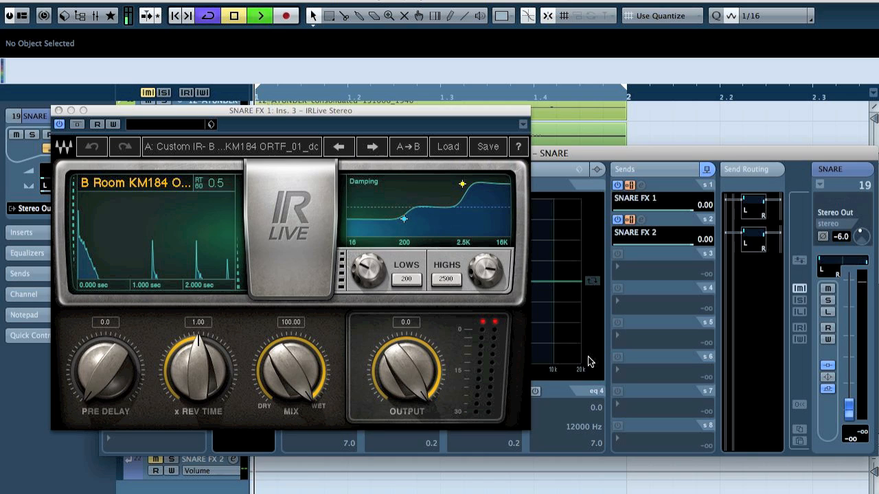
pyautogui.press('space')
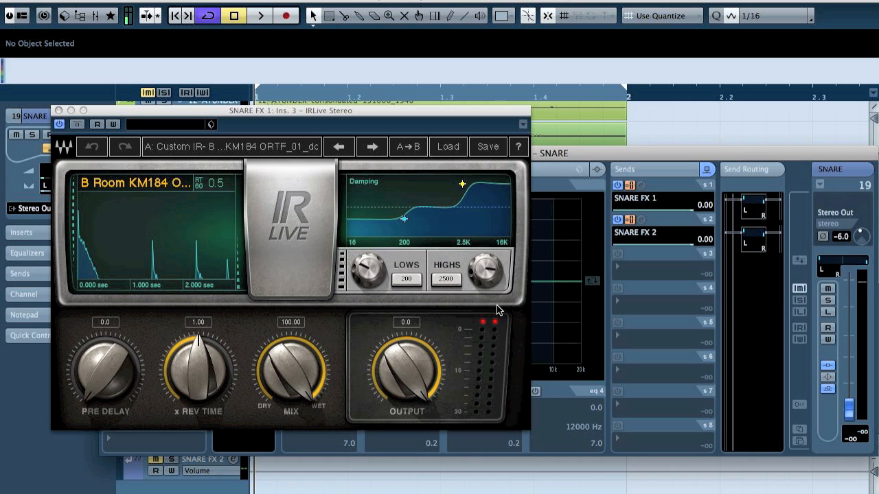
pyautogui.press('space')
pyautogui.press('space')
# - Close SNARE's channel settings and select the SNARE FX 1 channel
pyautogui.moveTo(164, 110); pyautogui.dragTo(329, 111)
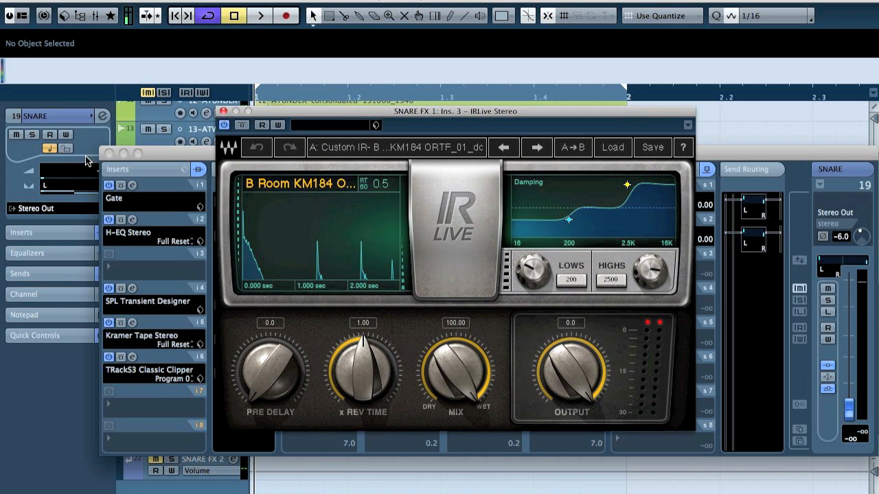
pyautogui.click(109, 153)
pyautogui.click(201, 435)
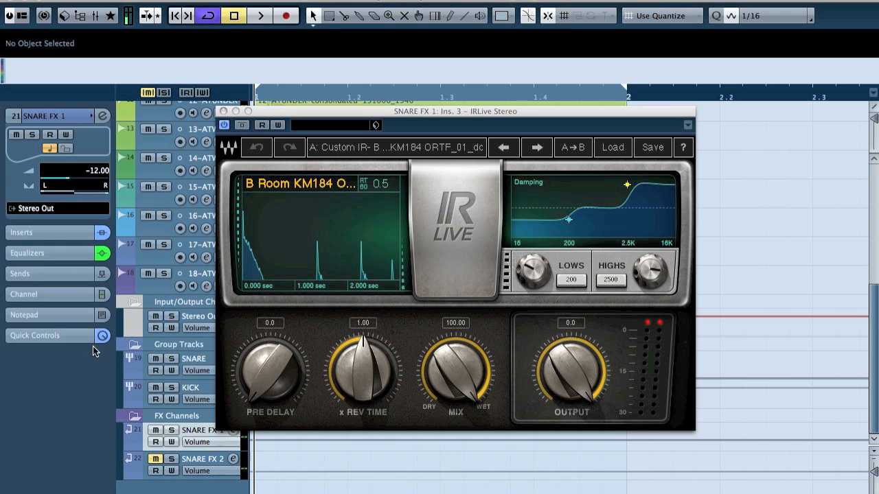
# - Open SNARE FX 1's inserts, equalizers and channel settings, and move the IRLive window clear of the channel EQ
pyautogui.click(36, 235)
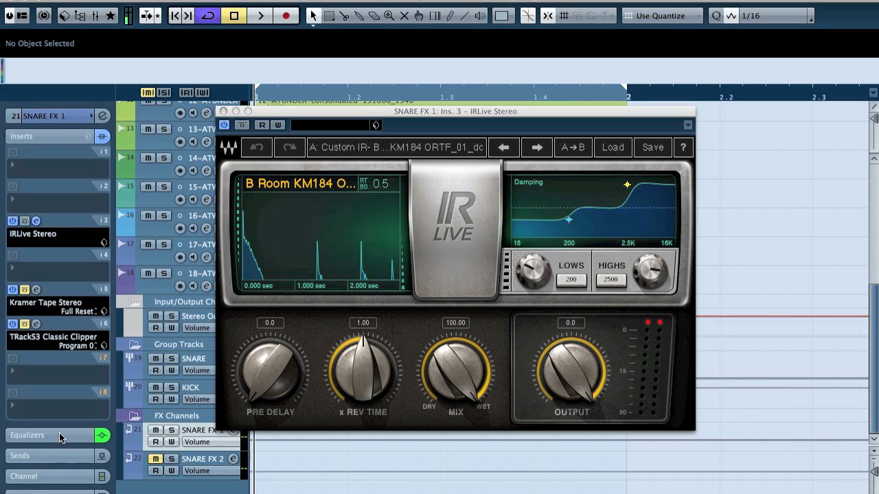
pyautogui.click(41, 431)
pyautogui.click(102, 116)
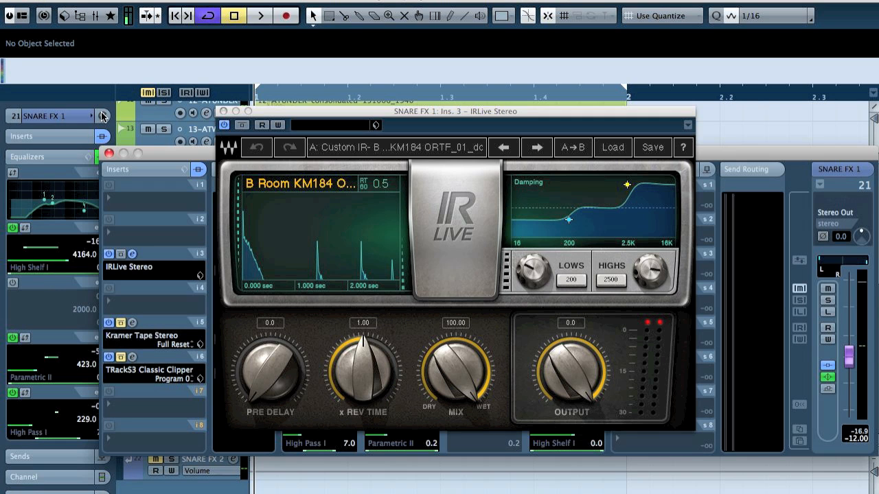
pyautogui.moveTo(509, 115); pyautogui.dragTo(375, 110)
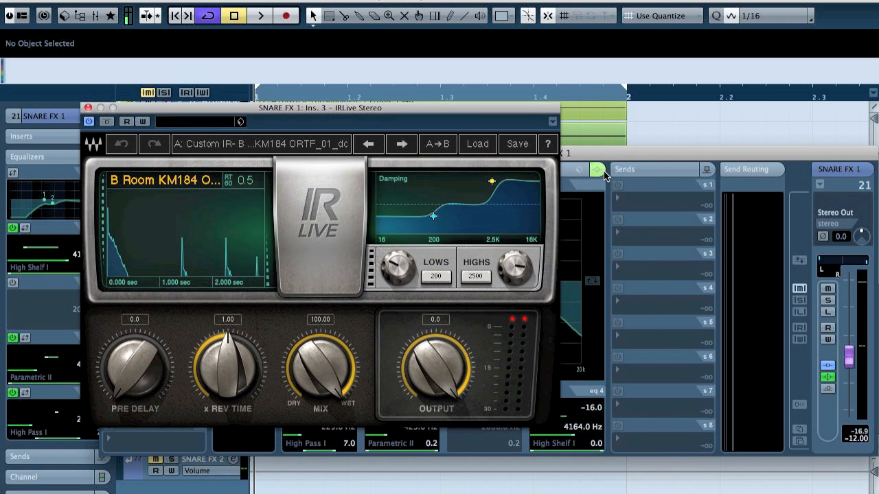
# - Audition the SNARE FX 1 reverb with its channel EQ bypassed and switched back in
pyautogui.press('space')
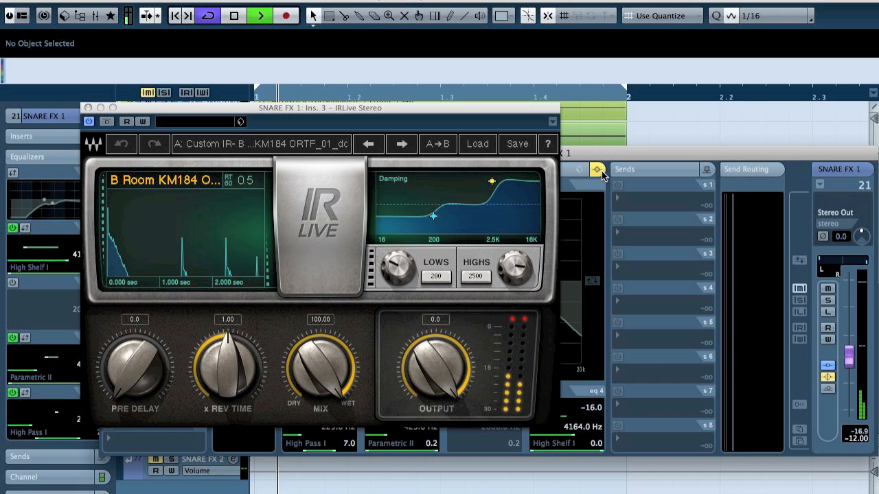
pyautogui.click(597, 170)
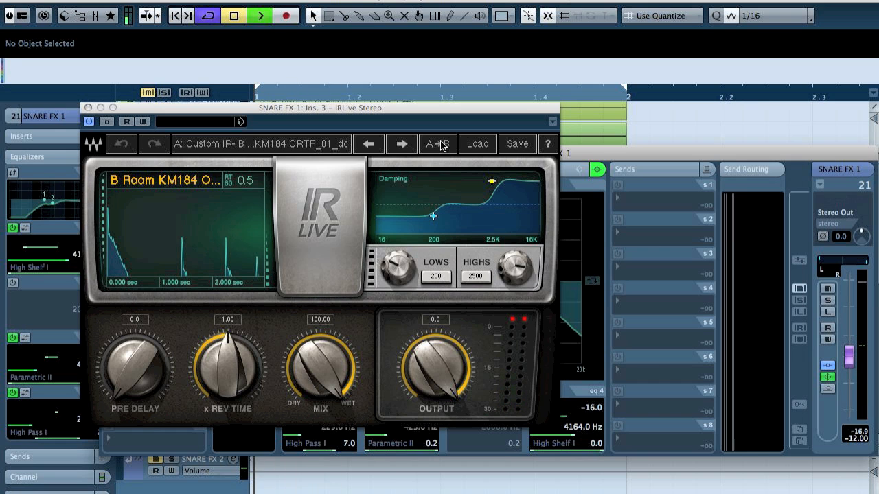
pyautogui.press('space')
# - Take Kramer Tape on SNARE FX 1 out of bypass, audition it, and close its window
pyautogui.moveTo(430, 112); pyautogui.dragTo(620, 80)
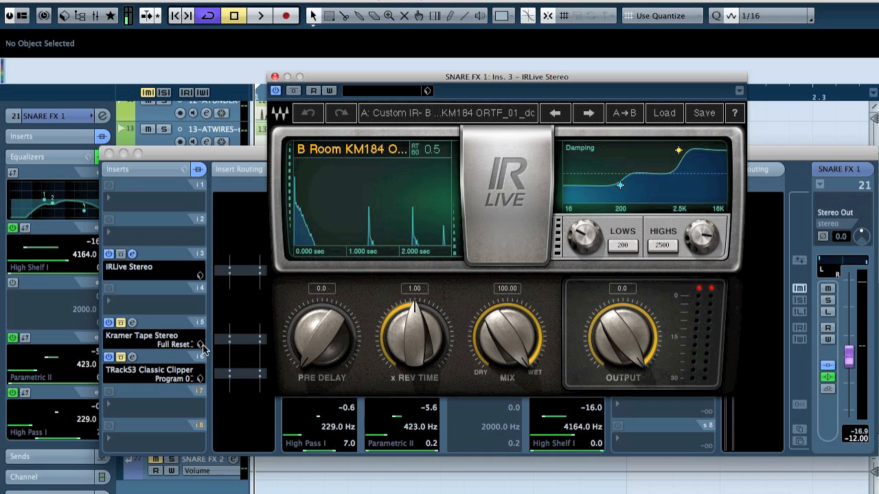
pyautogui.click(133, 323)
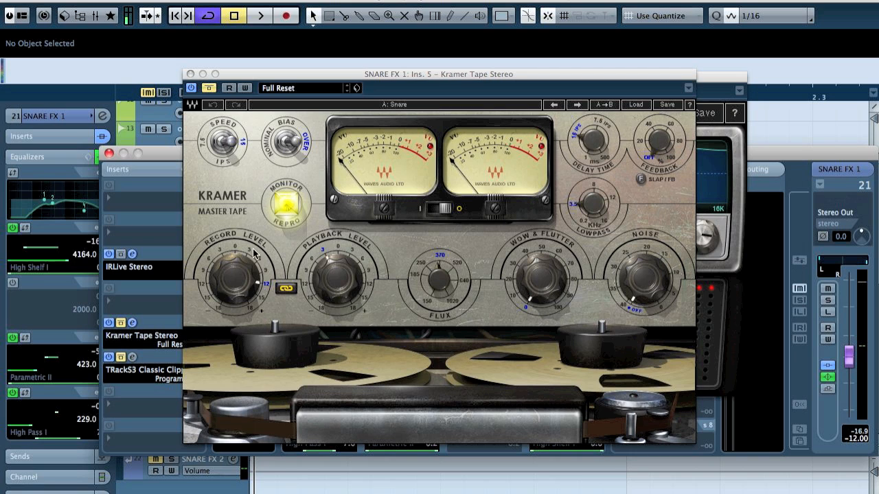
pyautogui.click(210, 91)
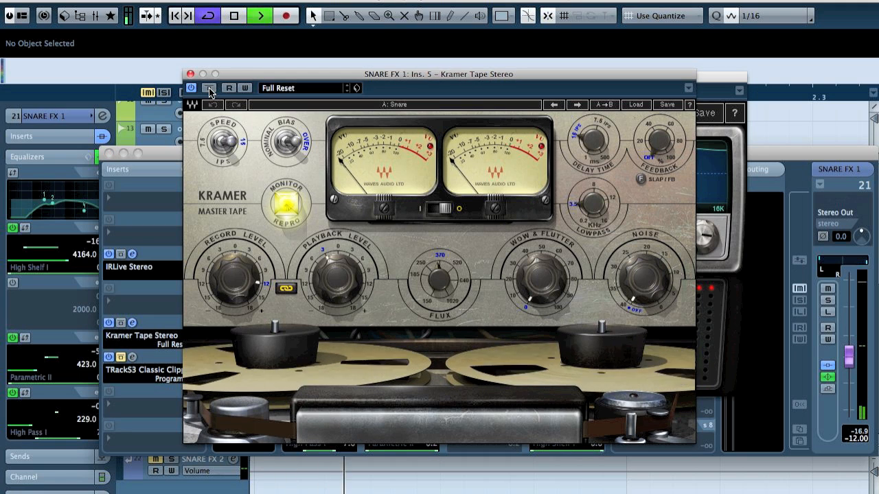
pyautogui.press('space')
pyautogui.press('space')
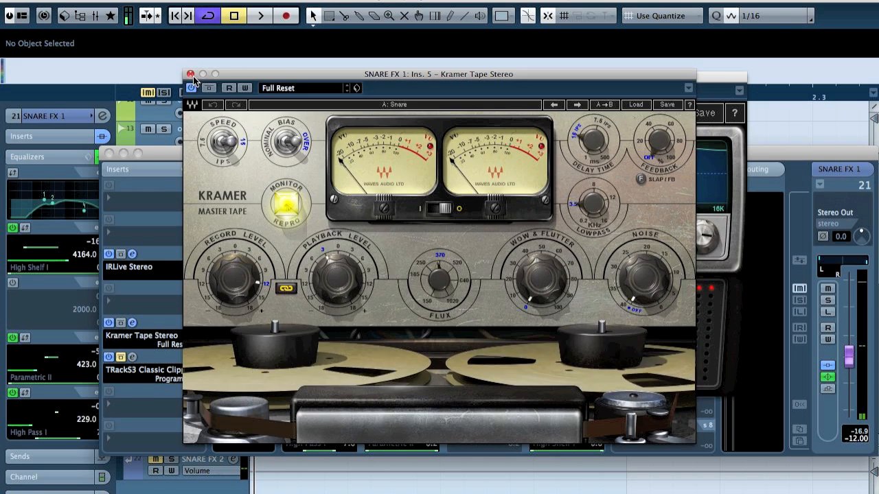
pyautogui.click(191, 74)
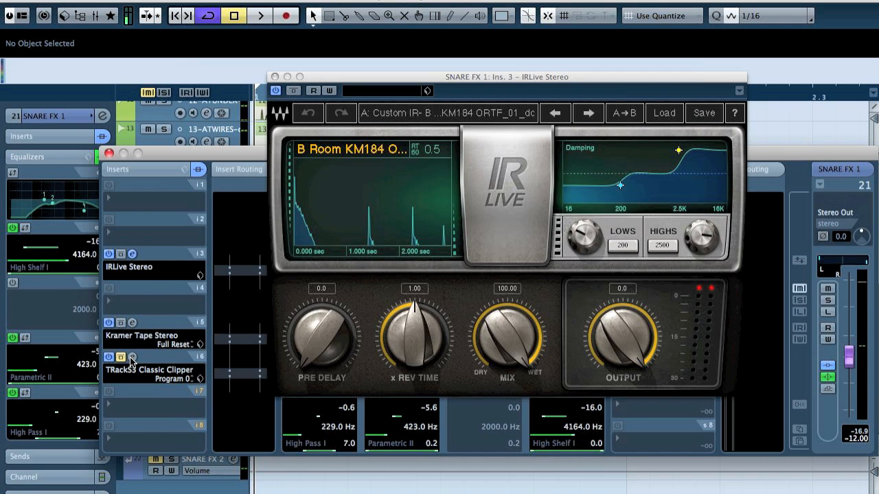
# - Take the Classic Clipper on SNARE FX 1 out of bypass, audition it, and close its window and the channel settings
pyautogui.click(132, 358)
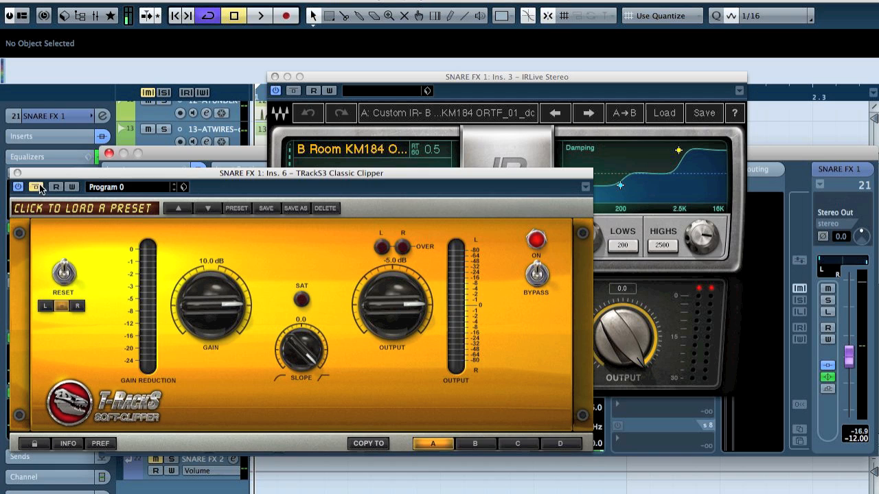
pyautogui.press('space')
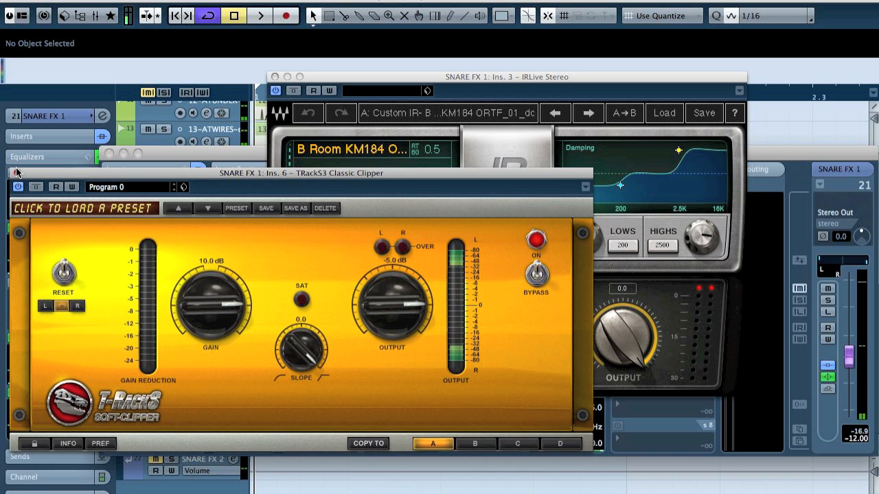
pyautogui.click(17, 173)
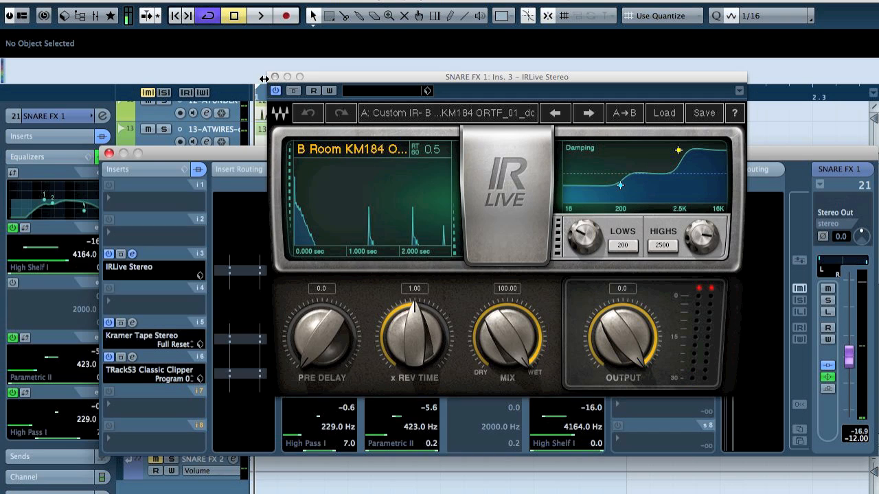
pyautogui.click(108, 152)
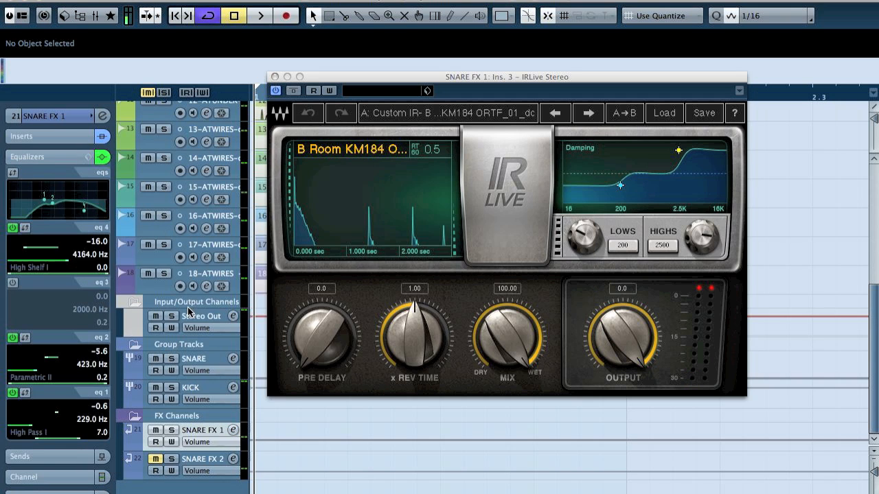
# - Show the SNARE channel's basic controls and audition the snare together with the SNARE FX 1 reverb
pyautogui.click(195, 361)
pyautogui.click(43, 119)
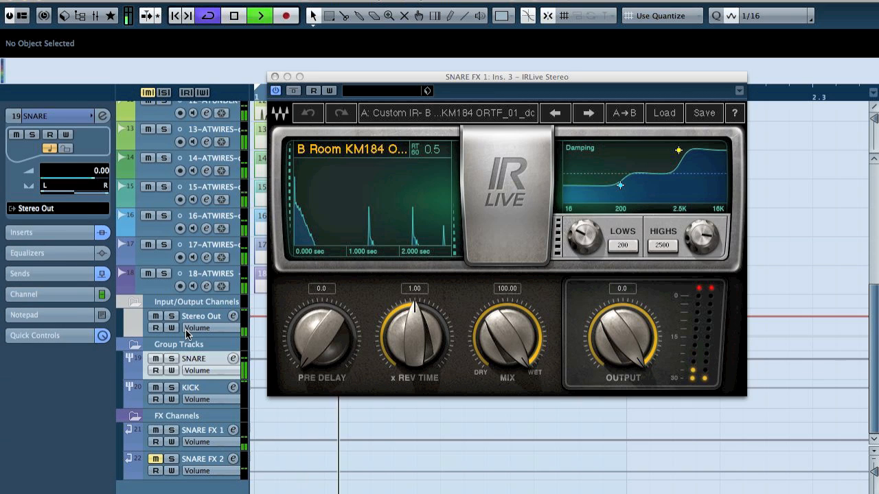
pyautogui.press('space')
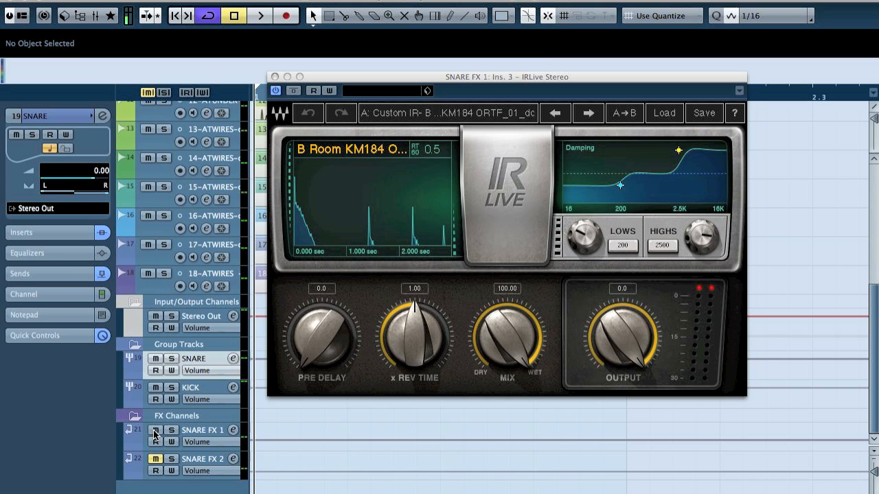
# - Select SNARE FX 2 with the old IRLive window closed, and briefly switch Stereo Out's automation reading on and off
pyautogui.click(204, 460)
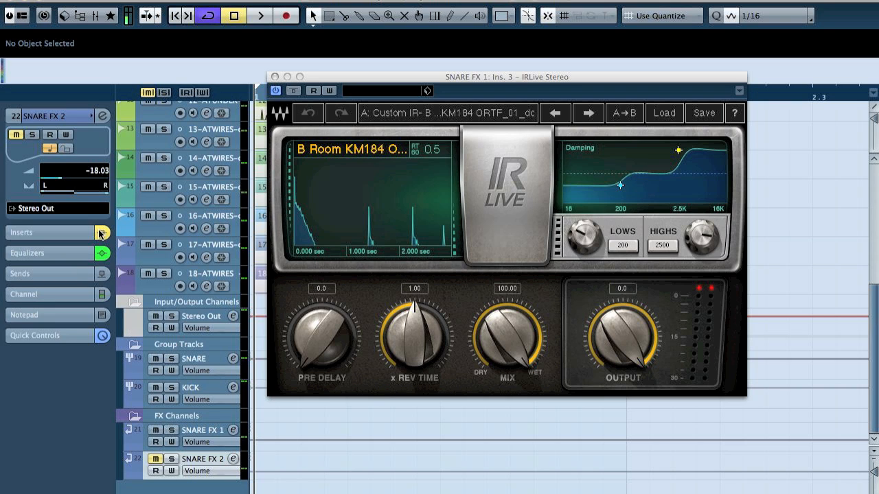
pyautogui.click(275, 76)
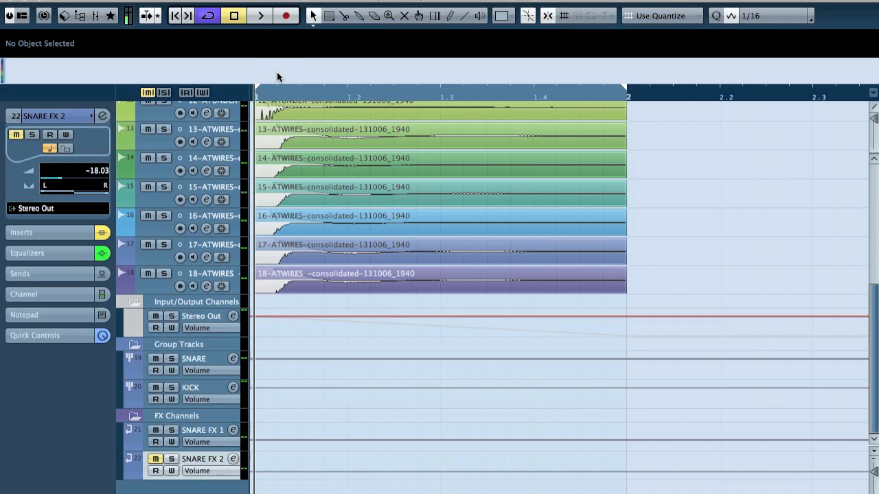
pyautogui.click(155, 328)
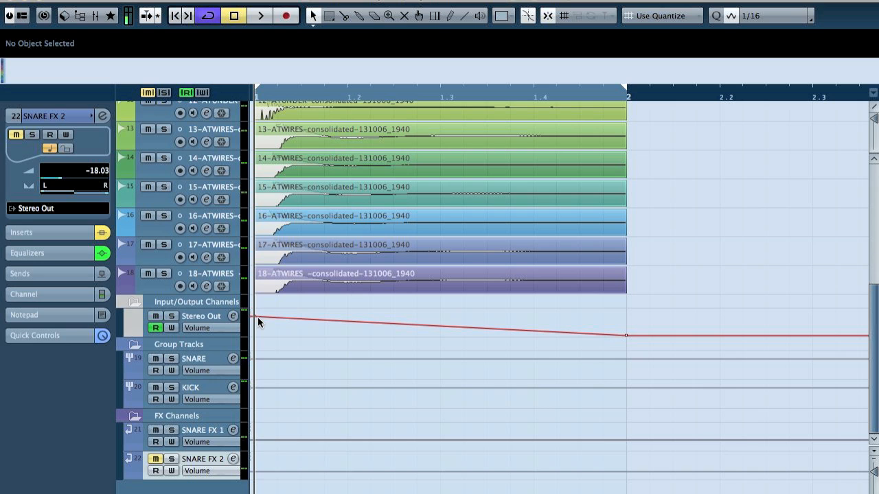
pyautogui.click(155, 328)
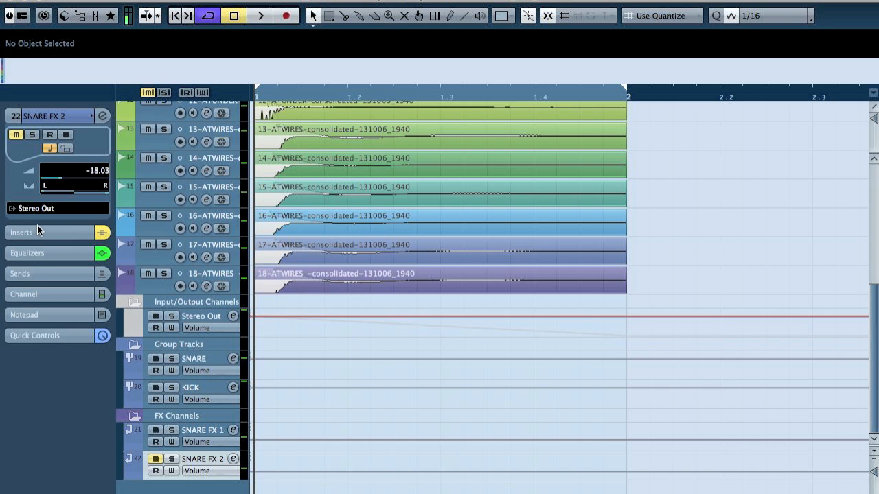
# - Open IRLive on SNARE FX 2, take it out of bypass, and unmute the channel during playback
pyautogui.click(36, 230)
pyautogui.click(36, 256)
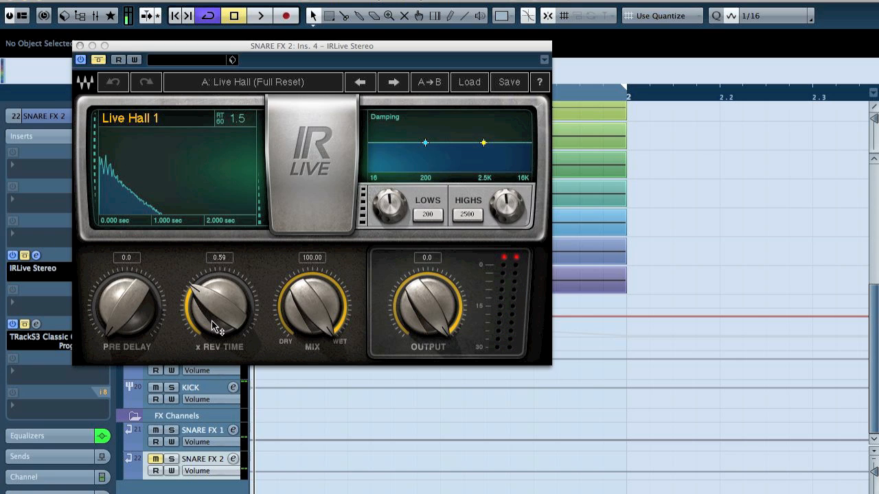
pyautogui.click(100, 60)
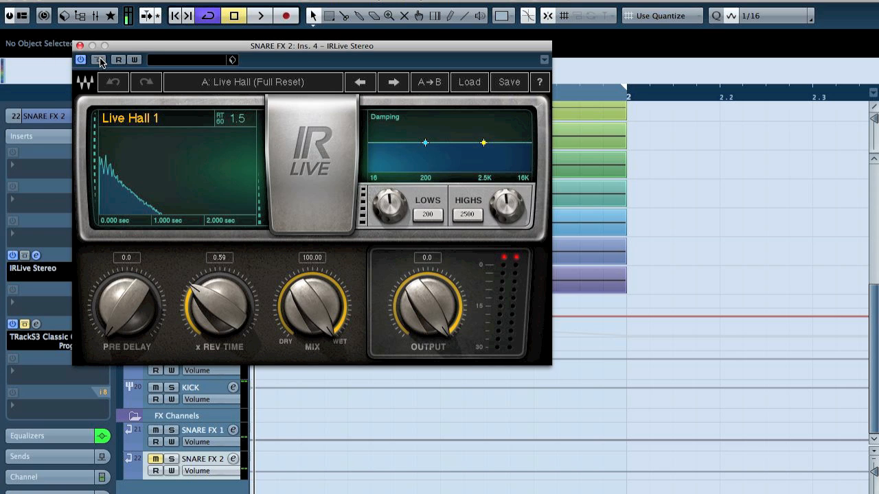
pyautogui.press('space')
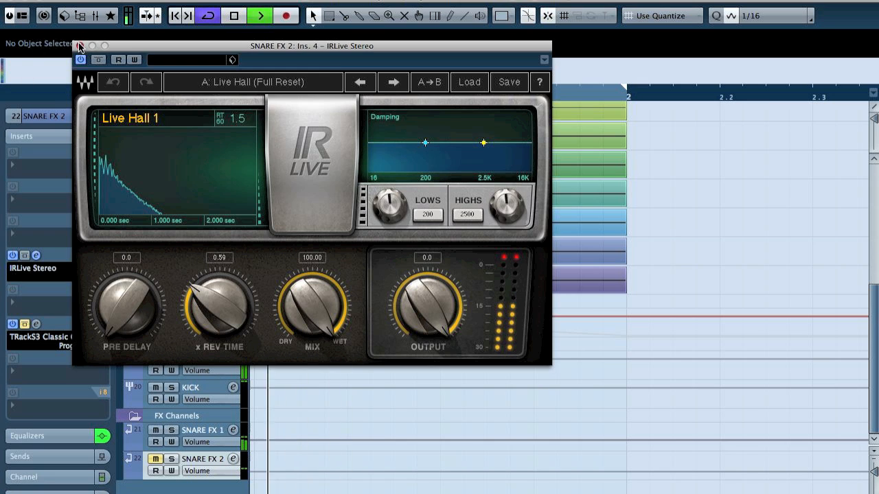
pyautogui.click(156, 459)
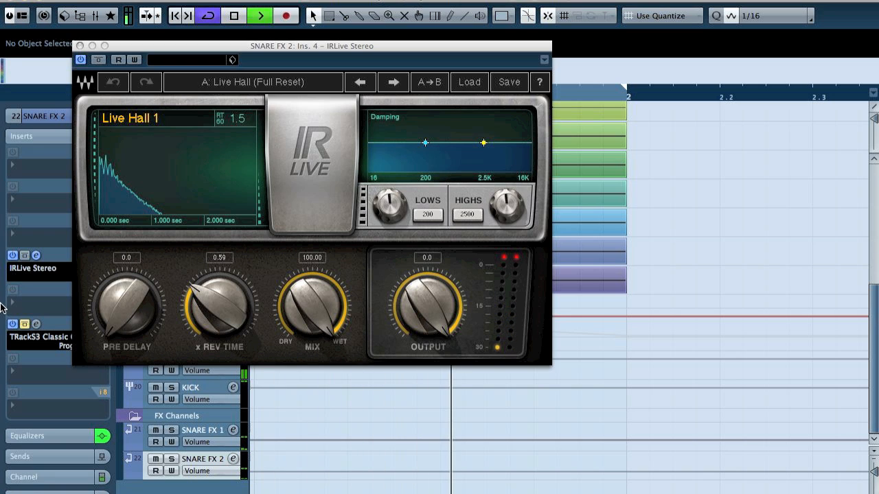
# - Take the Classic Clipper on SNARE FX 2 out of bypass, audition it, and close both of the channel's plug-in windows
pyautogui.click(24, 324)
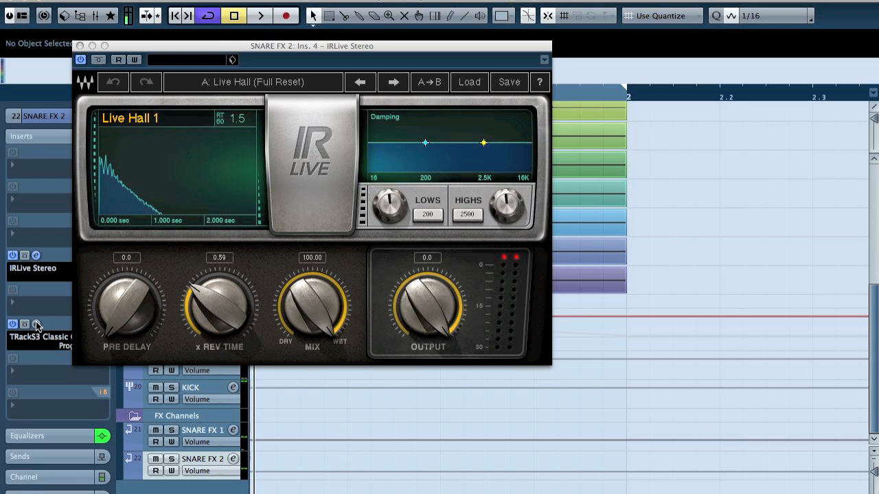
pyautogui.click(36, 324)
pyautogui.press('space')
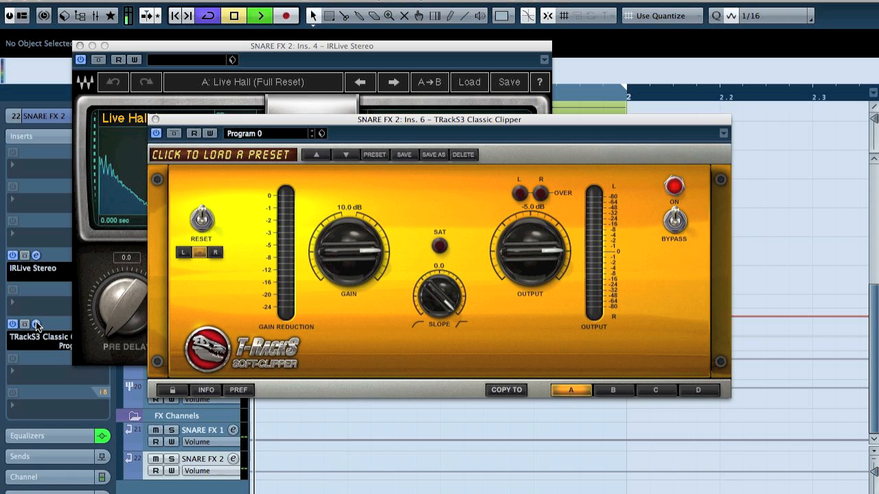
pyautogui.press('space')
pyautogui.click(155, 119)
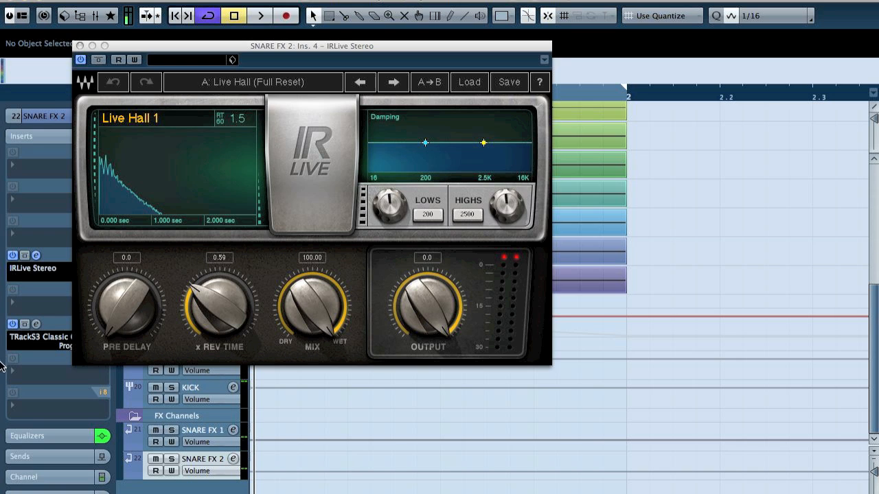
pyautogui.click(36, 324)
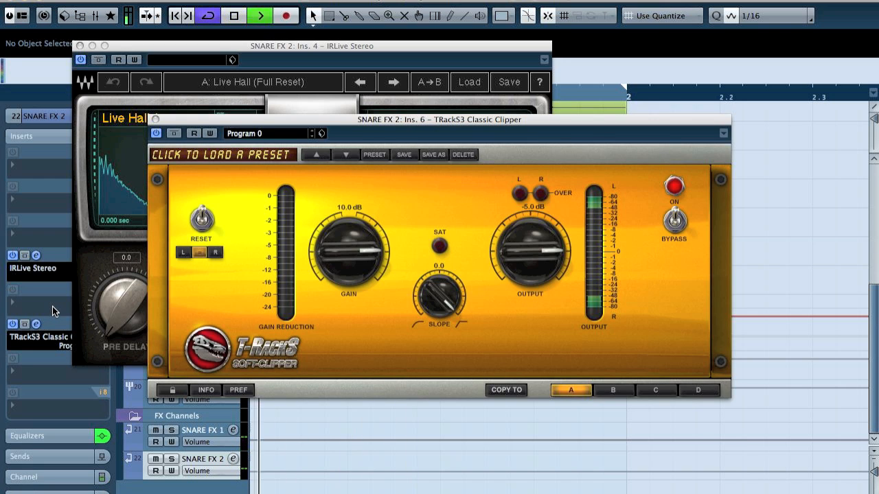
pyautogui.click(155, 120)
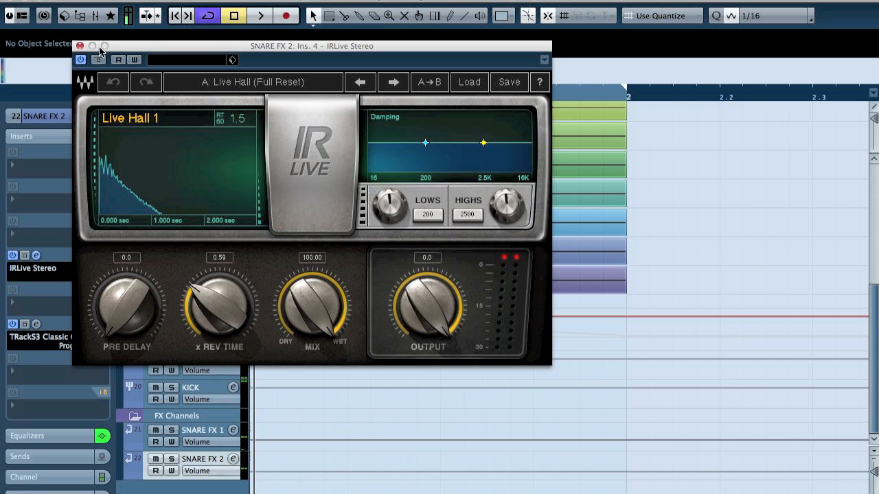
pyautogui.click(79, 45)
# - Compare the snare with SNARE FX 1 and SNARE FX 2 muted and with all mutes cleared
pyautogui.click(155, 431)
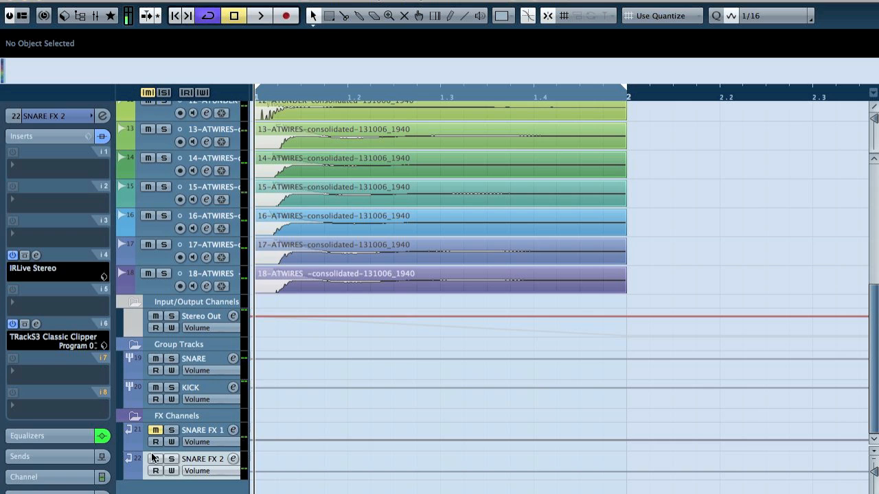
pyautogui.click(154, 459)
pyautogui.press('space')
pyautogui.press('space')
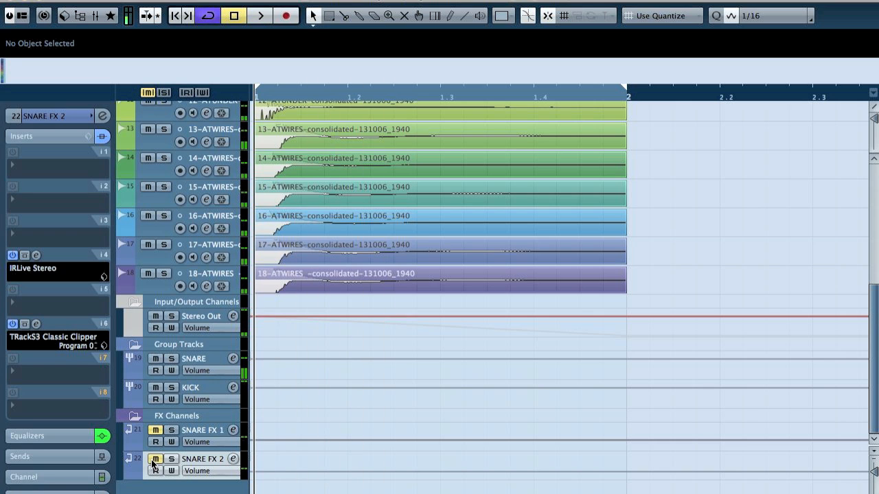
pyautogui.click(148, 92)
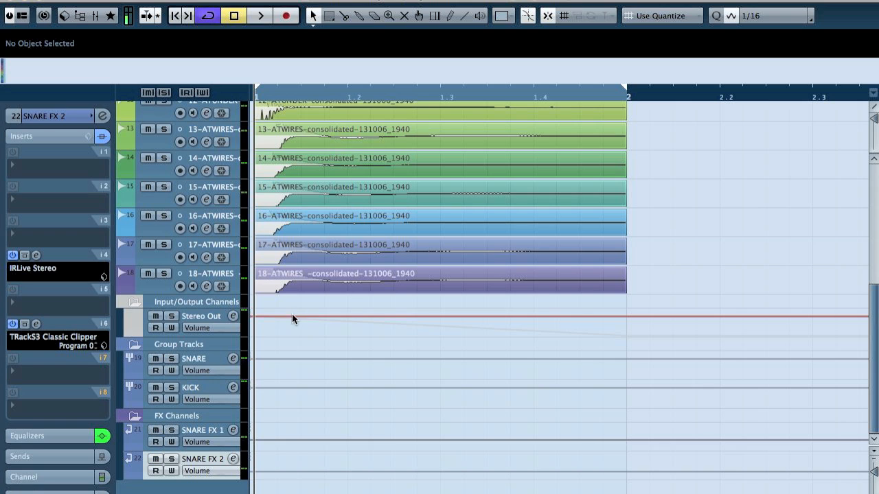
pyautogui.press('space')
pyautogui.press('space')
# - Enable automation reading on Stereo Out and audition the snare with the volume fade
pyautogui.click(155, 327)
pyautogui.press('space')
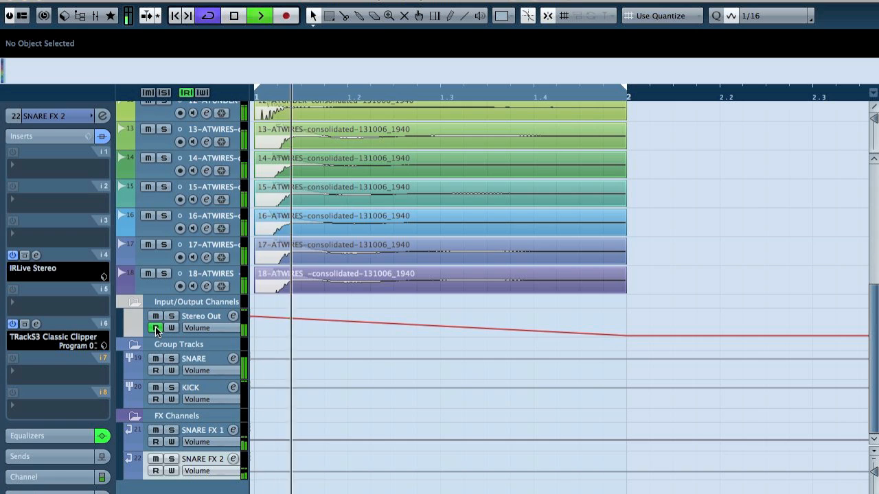
pyautogui.press('space')
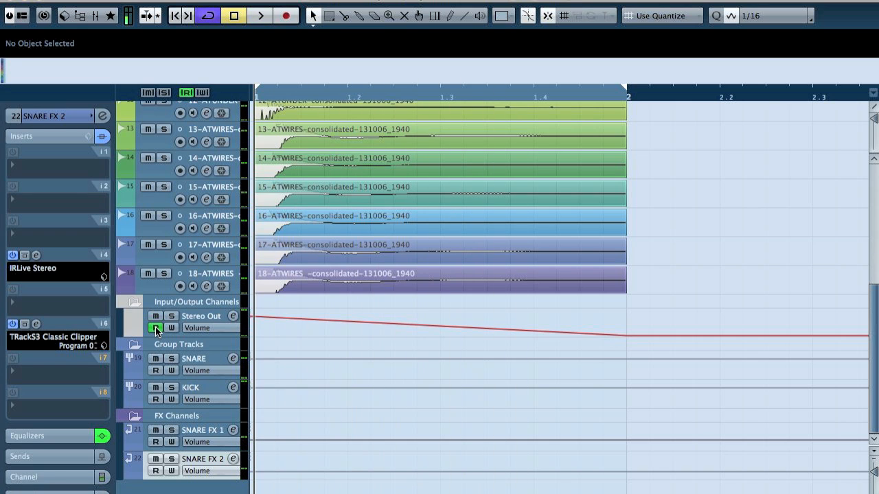
# - Mute SNARE FX 1 and SNARE FX 2, bypass SNARE's whole insert chain, and audition the unprocessed snare
pyautogui.scroll(10, 671, 305)
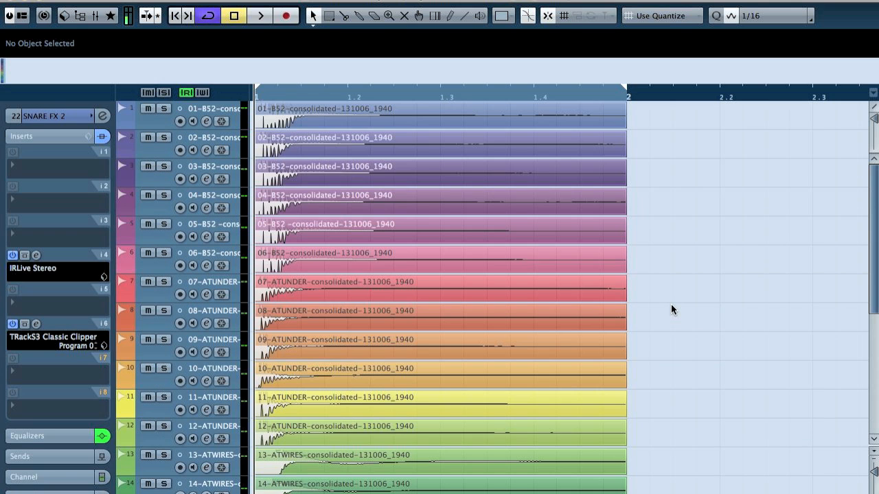
pyautogui.scroll(-10, 191, 195)
pyautogui.click(155, 430)
pyautogui.click(155, 458)
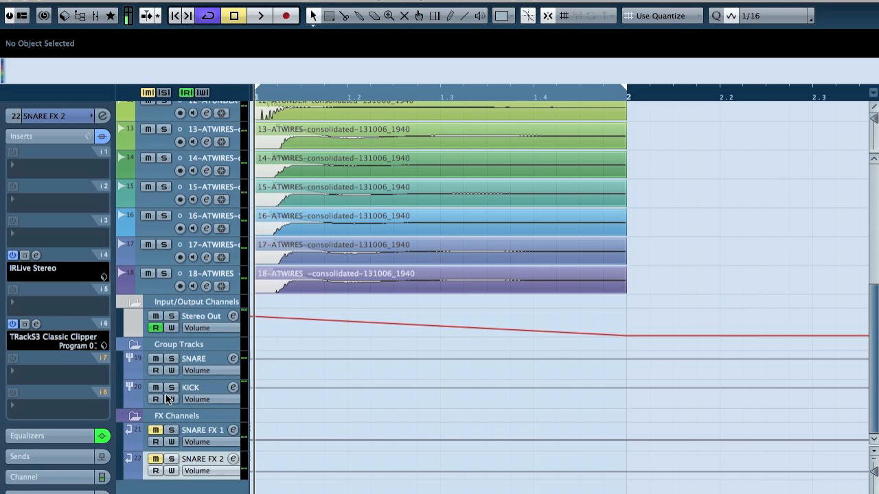
pyautogui.click(194, 362)
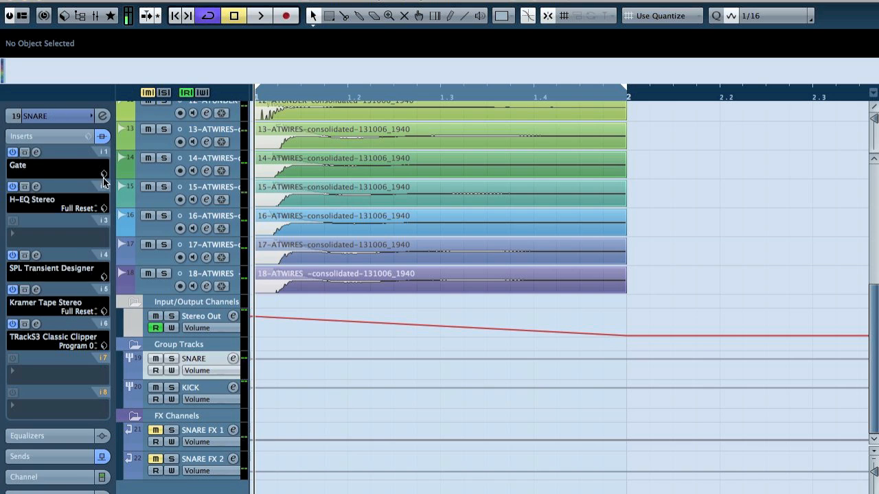
pyautogui.click(102, 136)
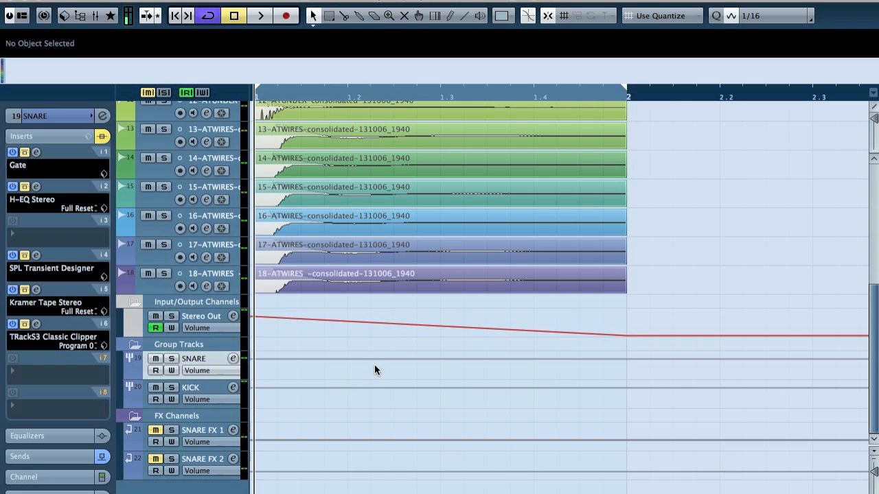
pyautogui.press('space')
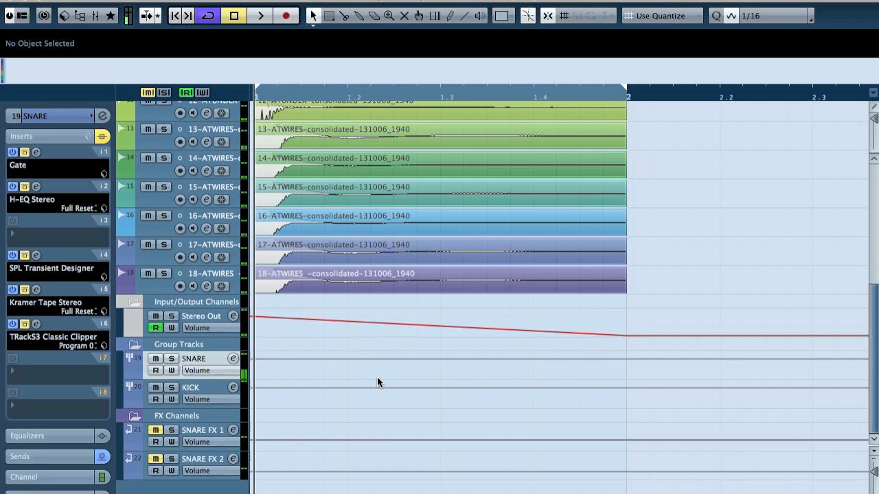